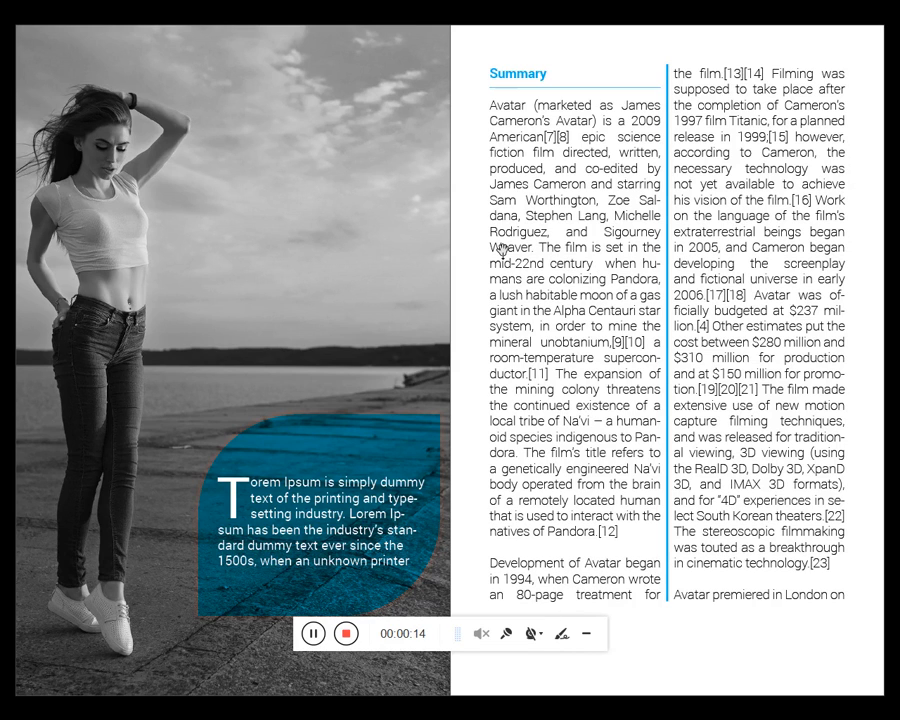
# Page through the finished brochure's Chapter 01 cover and Summary spread in presentation mode, and return to the editing view.
pyautogui.click(427, 350)
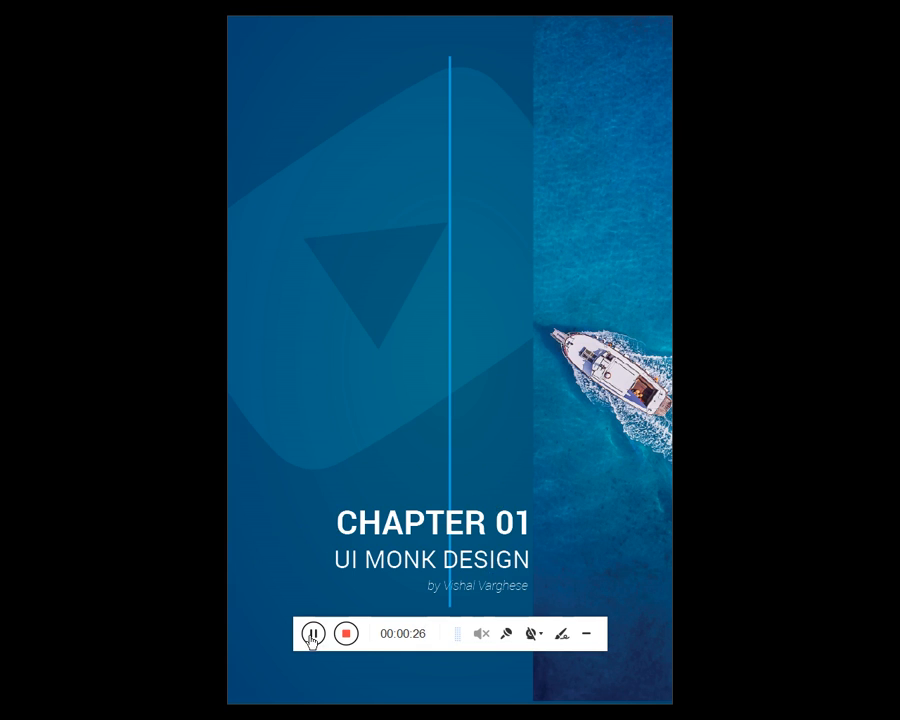
pyautogui.press('Right')
pyautogui.press('Left')
pyautogui.press('Right')
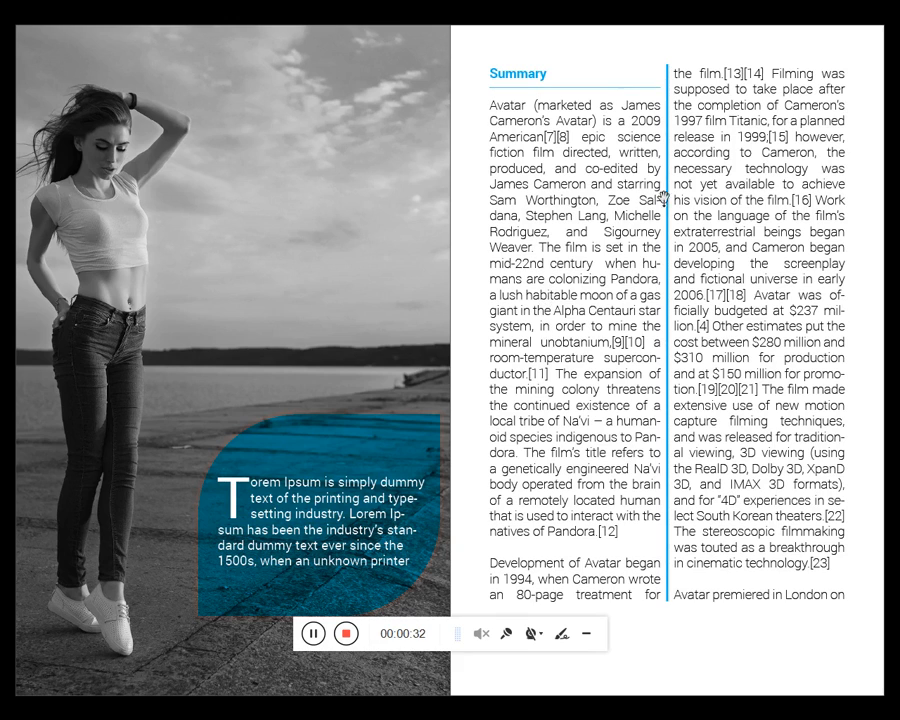
pyautogui.press('Escape')
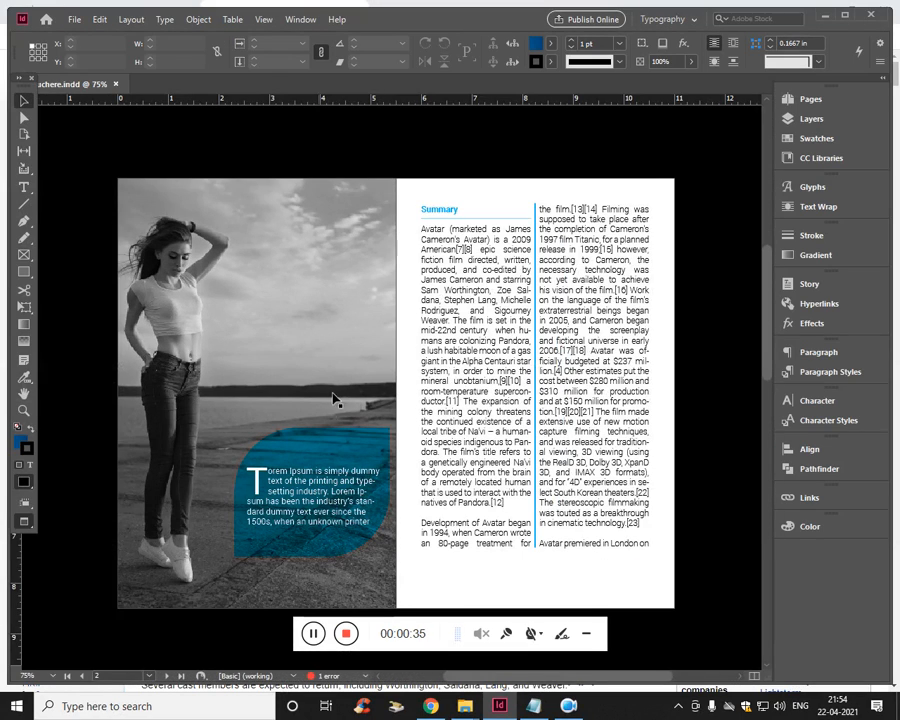
# Apply the [None] master to page 1, the Chapter 01 cover page of the brochure.
pyautogui.scroll(8, 420, 320)
pyautogui.click(590, 252)
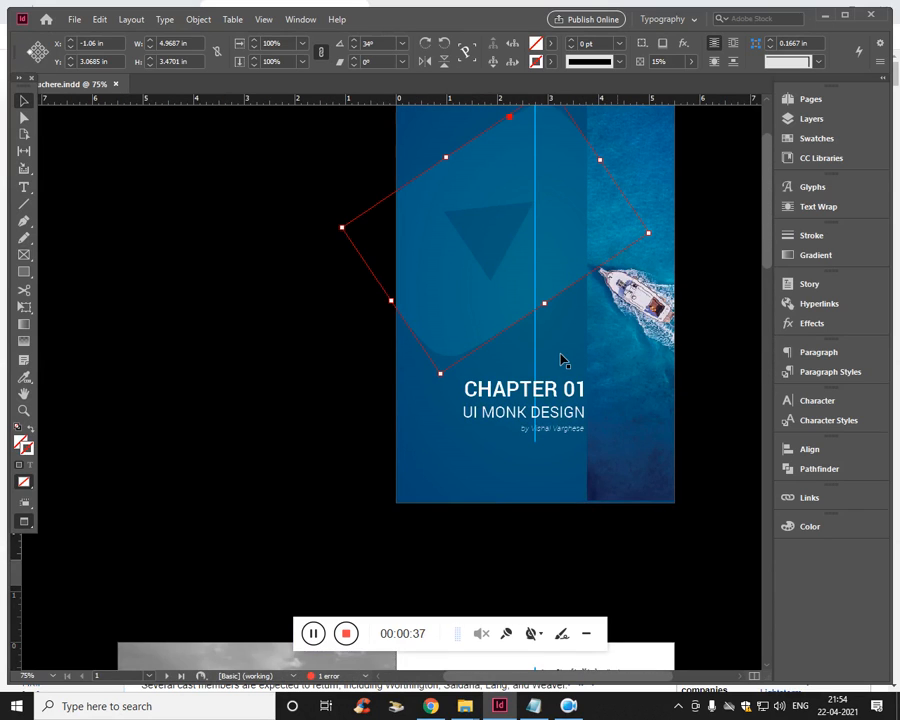
pyautogui.click(558, 251)
pyautogui.scroll(3, 558, 251)
pyautogui.click(822, 103)
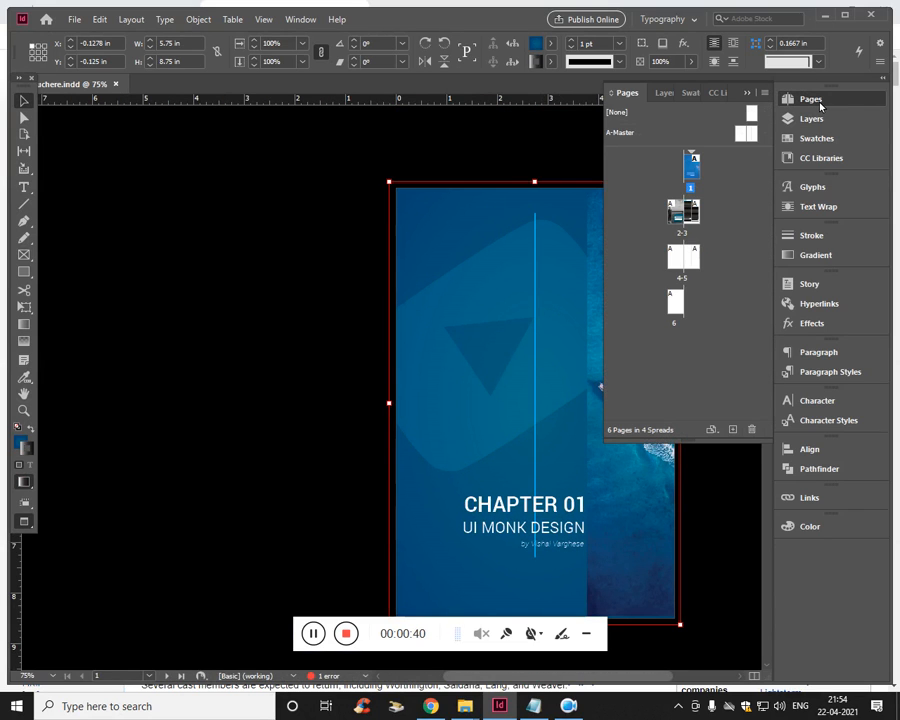
pyautogui.rightClick(696, 176)
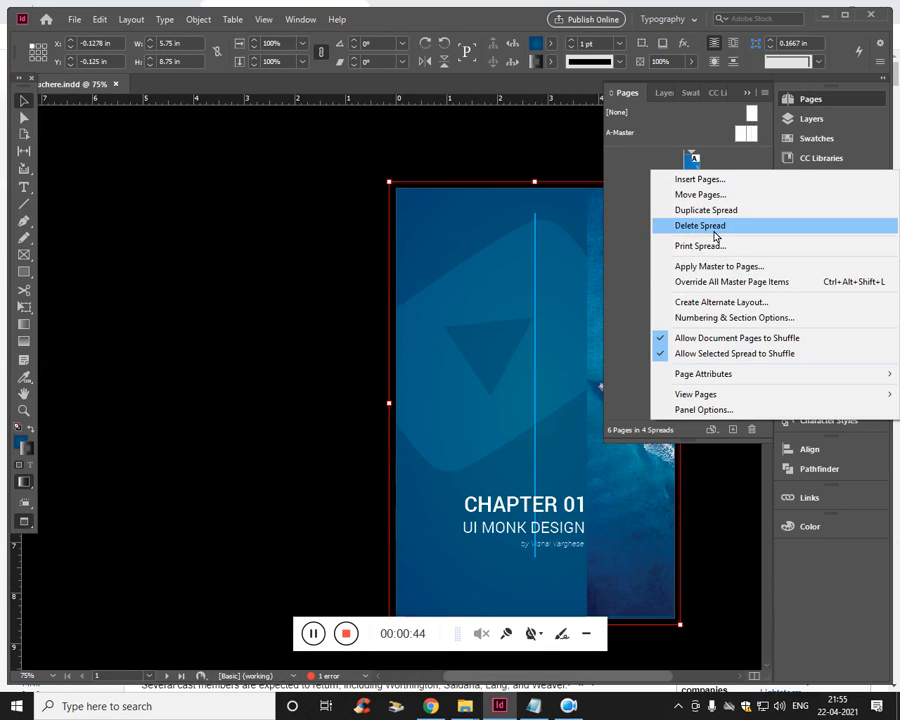
pyautogui.click(713, 267)
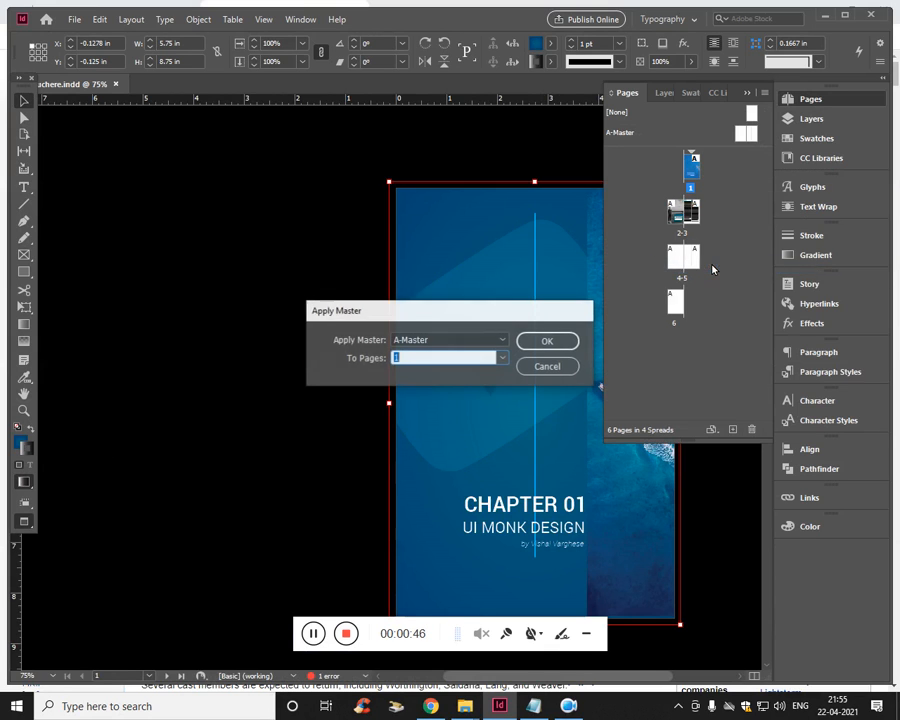
pyautogui.click(477, 345)
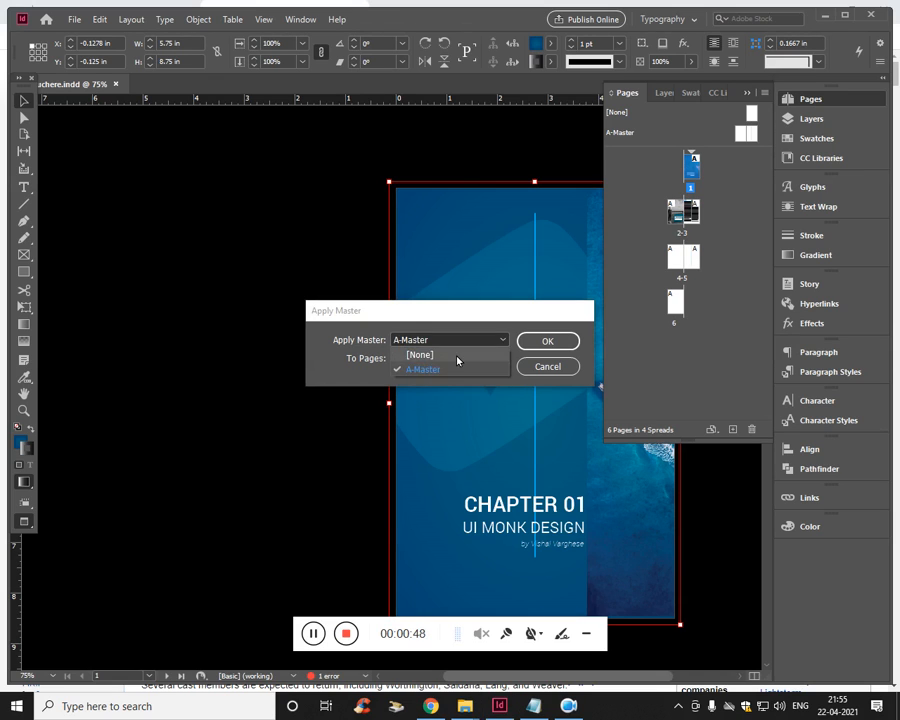
pyautogui.click(461, 354)
pyautogui.click(547, 343)
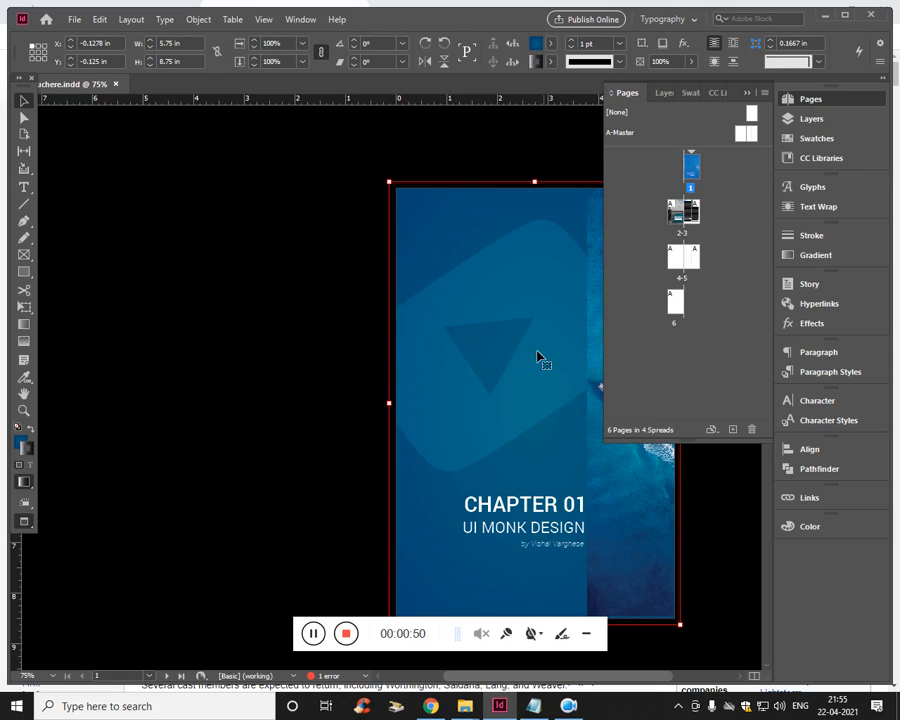
pyautogui.click(292, 289)
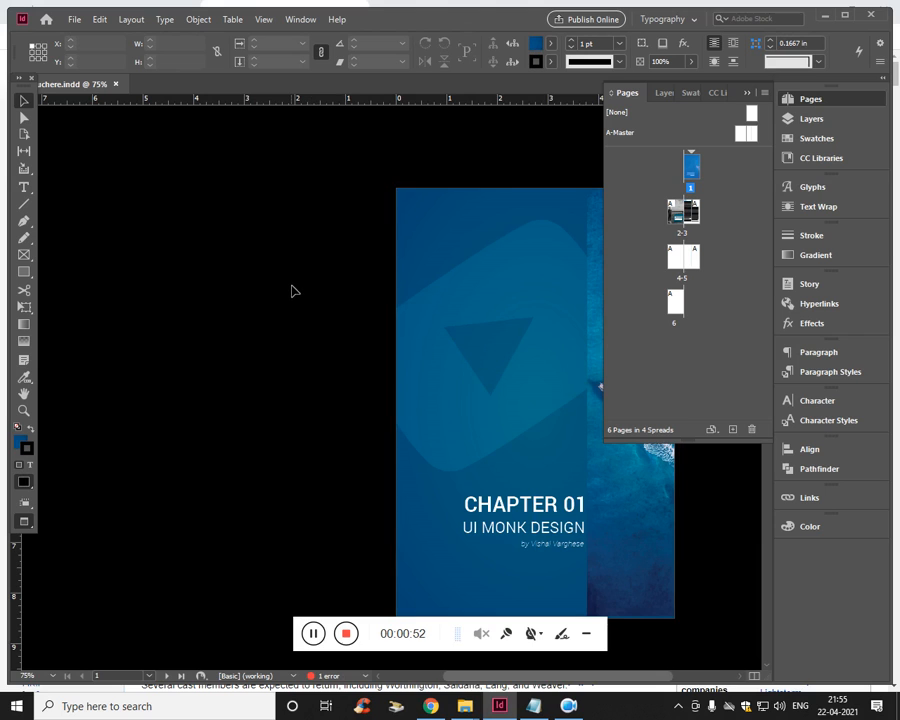
# Open the setup dialog for a new document.
pyautogui.hotkey('ctrl', '-')
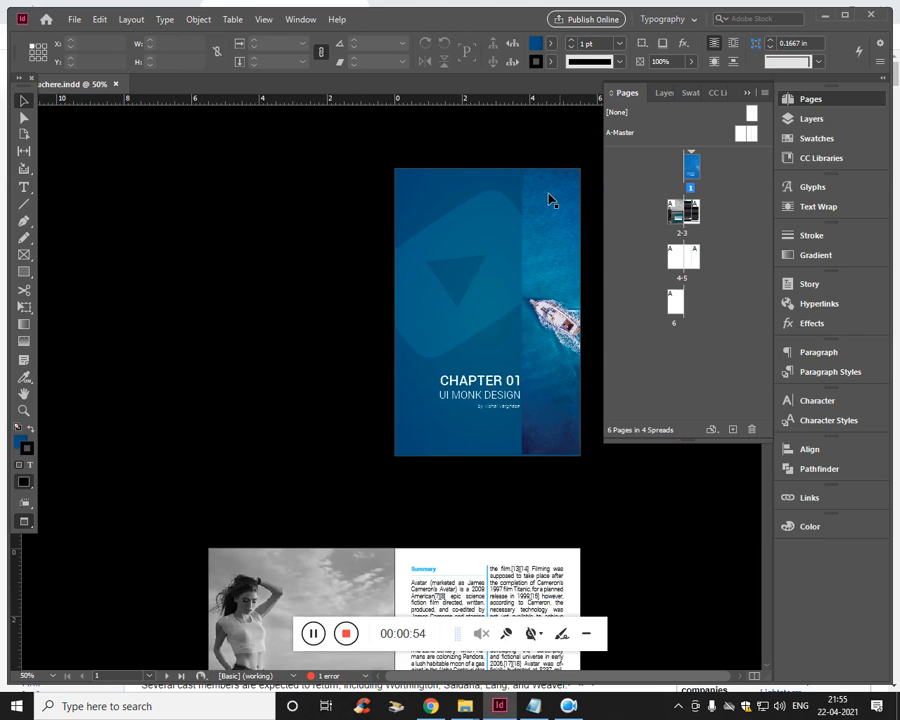
pyautogui.scroll(-7, 260, 232)
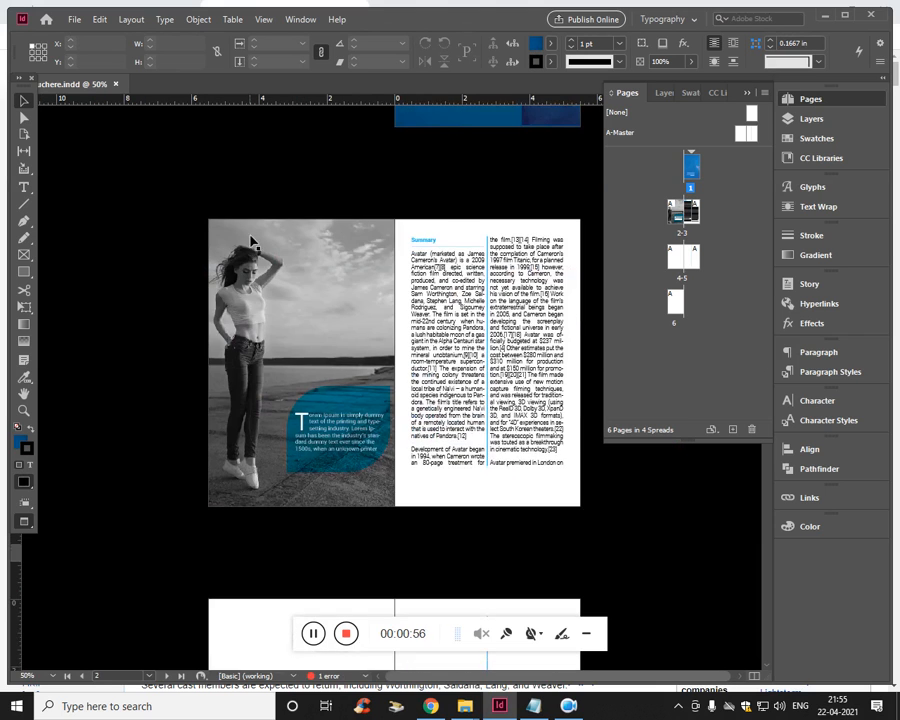
pyautogui.scroll(7, 235, 241)
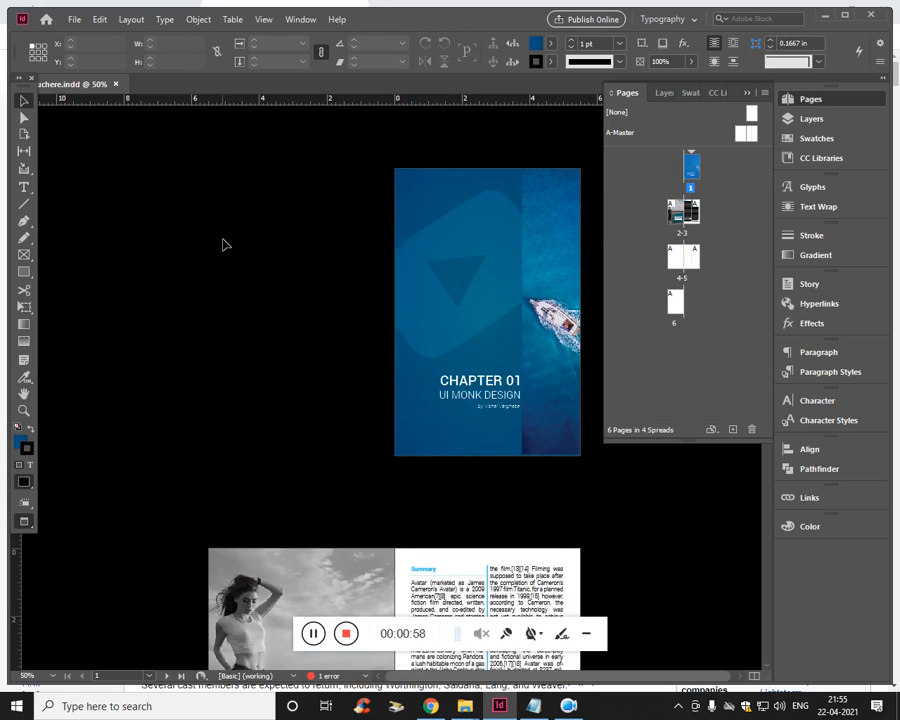
pyautogui.scroll(-5, 226, 243)
pyautogui.scroll(5, 226, 224)
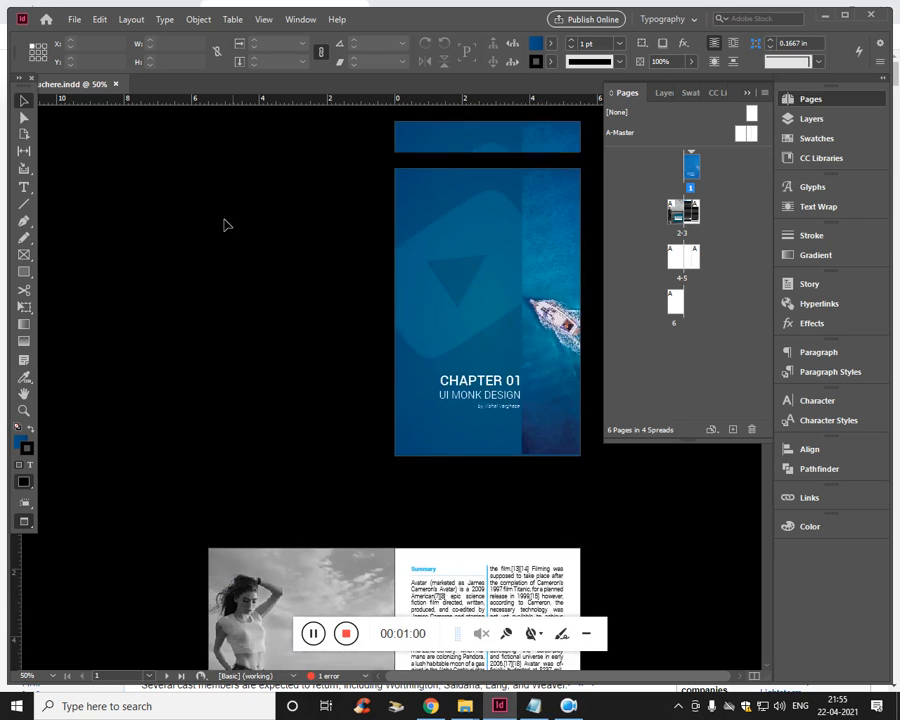
pyautogui.click(74, 19)
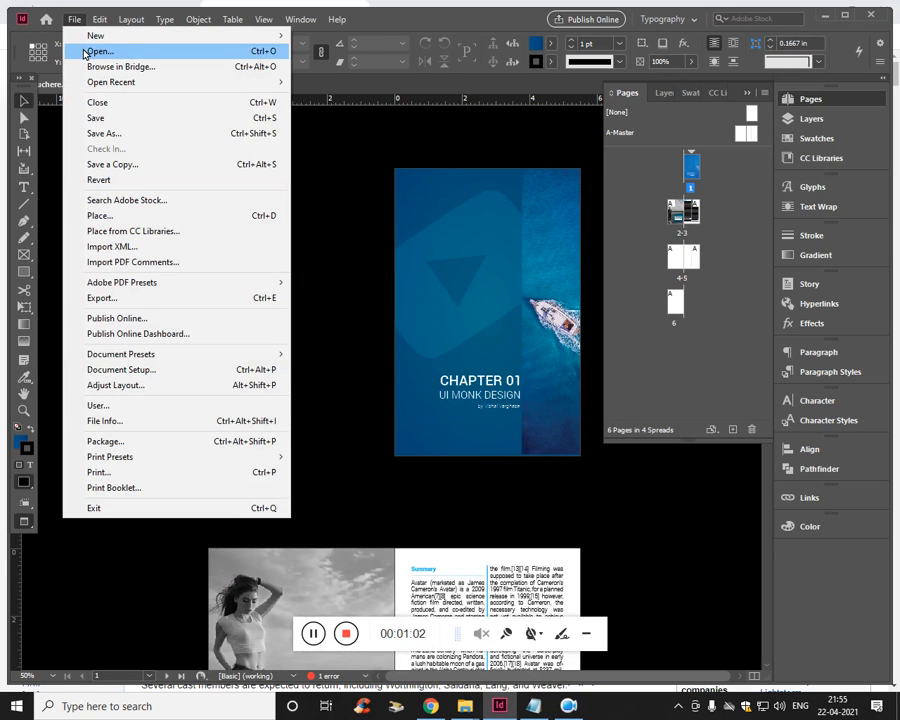
pyautogui.moveTo(78, 38)
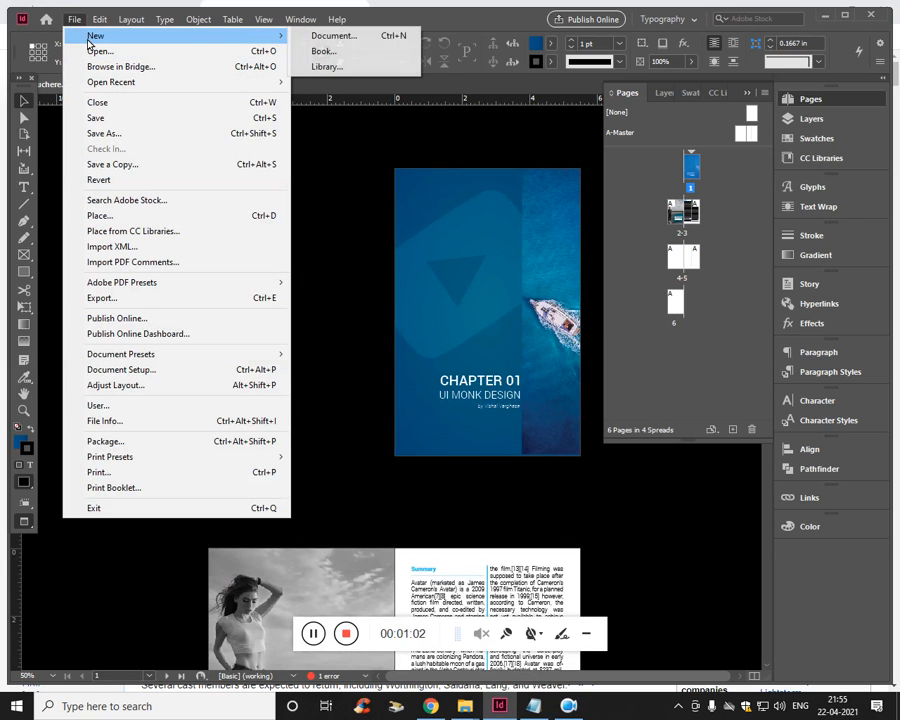
pyautogui.click(321, 37)
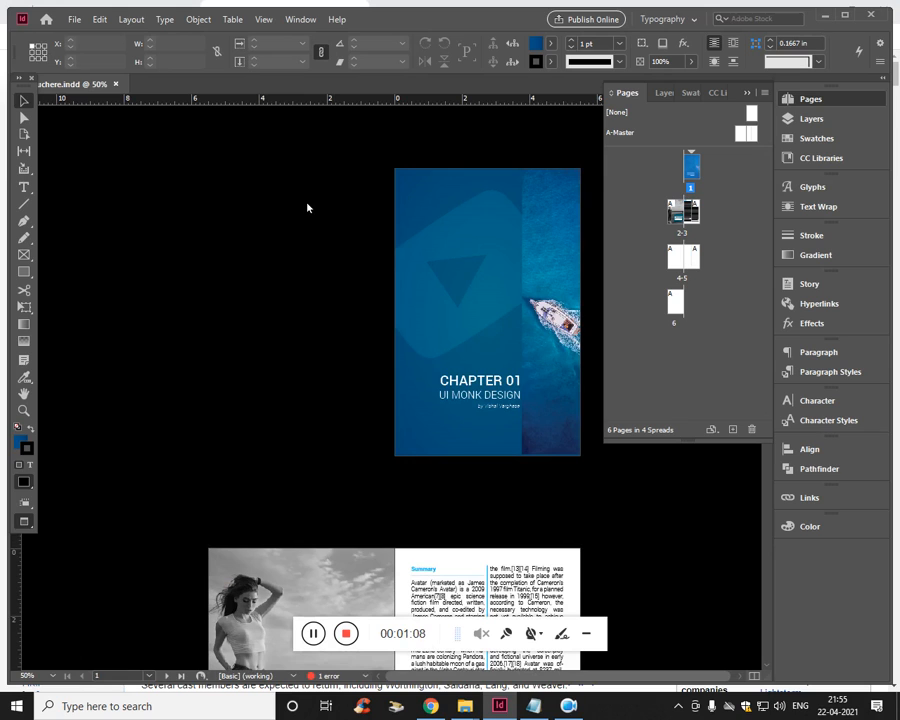
# Switch to the Plan notes in Notepad, examine the decimal colour values listed below the hex codes, and minimize the notes.
pyautogui.click(537, 705)
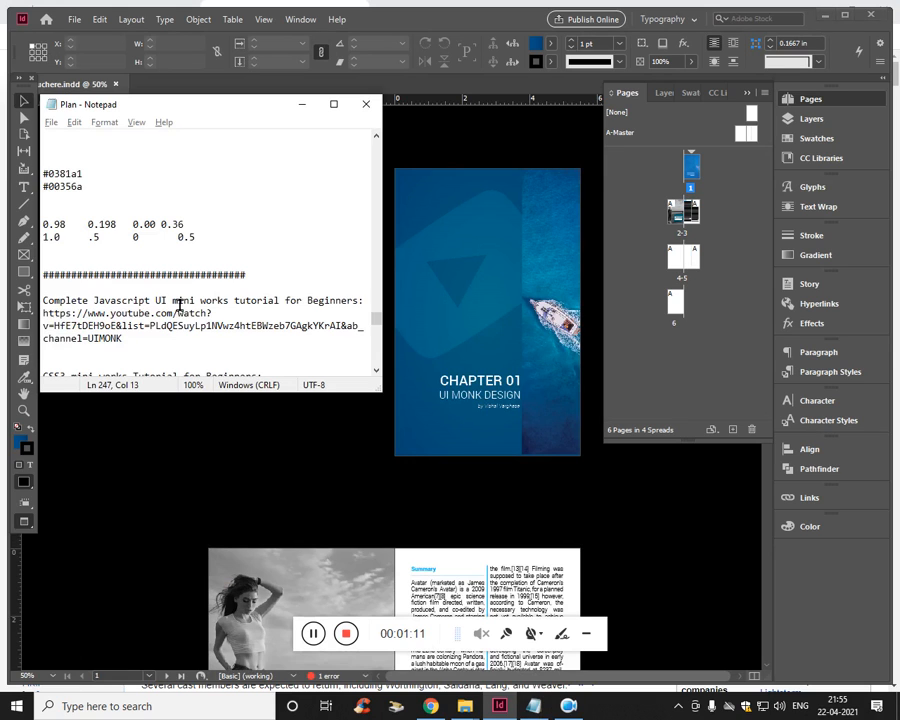
pyautogui.hotkey('shift', 'Up')
pyautogui.hotkey('shift', 'Up')
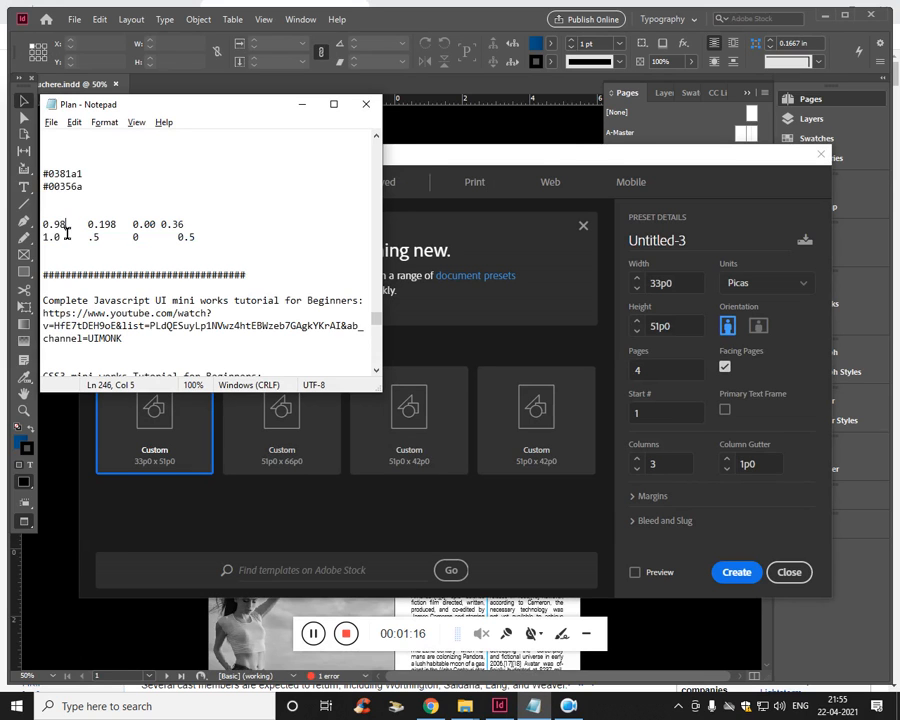
pyautogui.doubleClick(60, 228)
pyautogui.doubleClick(104, 228)
pyautogui.doubleClick(141, 230)
pyautogui.doubleClick(173, 228)
pyautogui.click(248, 254)
pyautogui.click(312, 106)
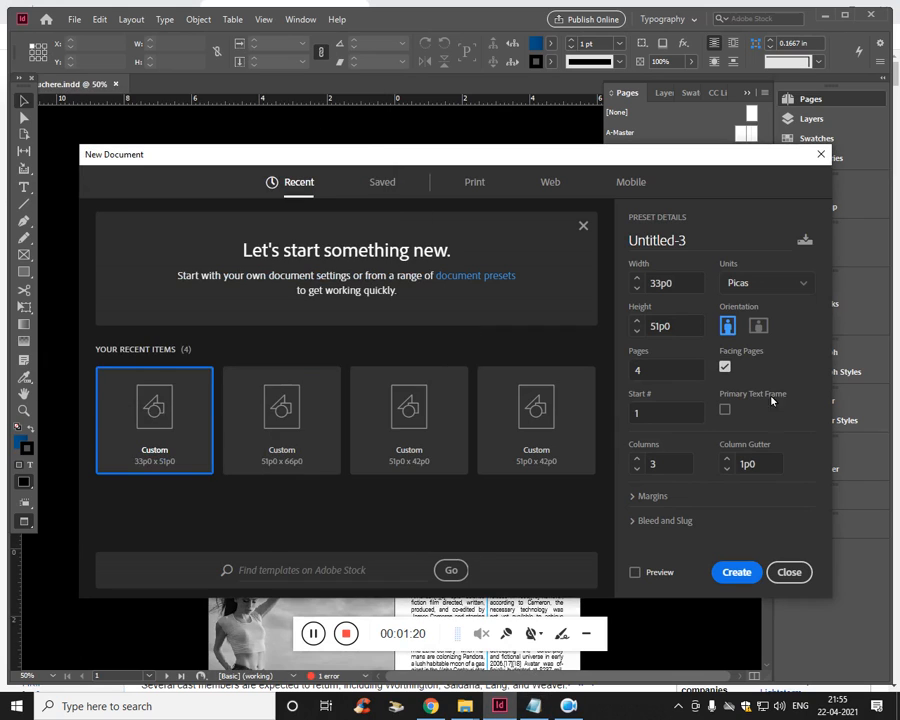
# Set the new document's units to inches, expand its margin and bleed settings, and create the document.
pyautogui.click(762, 286)
pyautogui.click(766, 356)
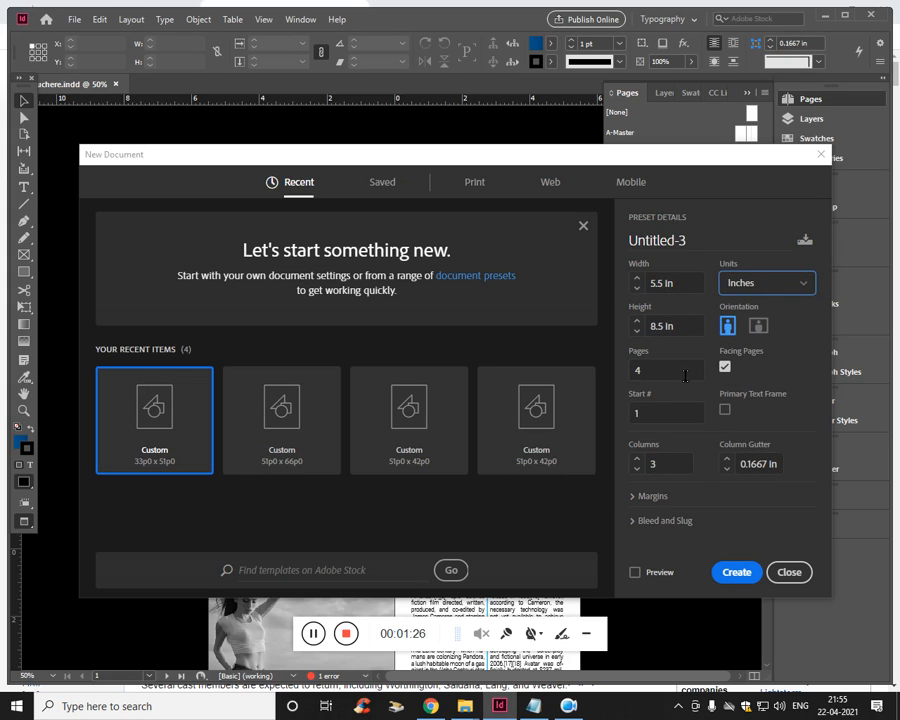
pyautogui.click(649, 495)
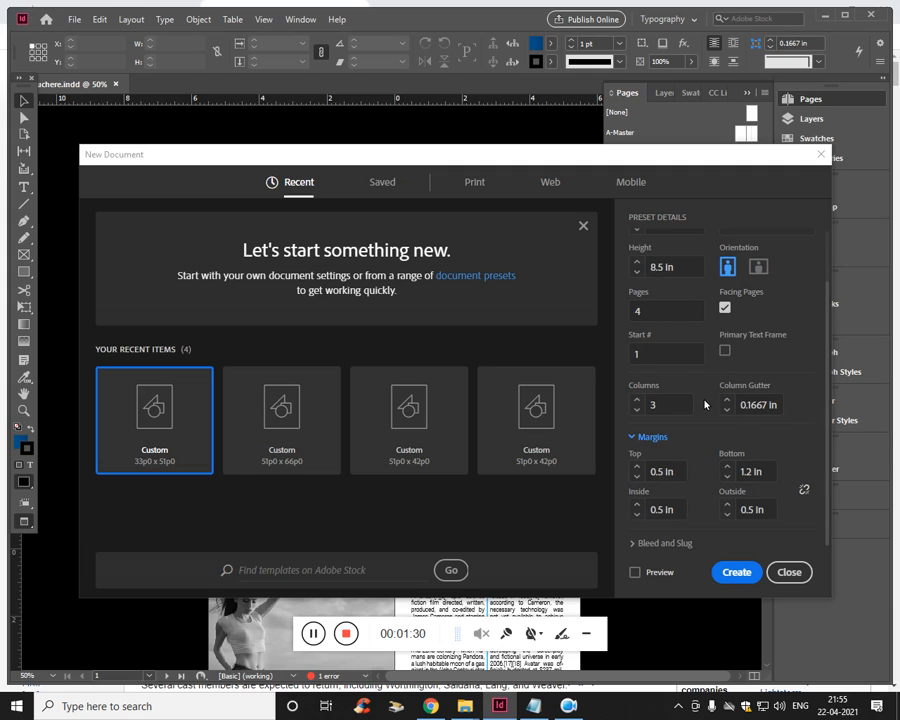
pyautogui.click(683, 545)
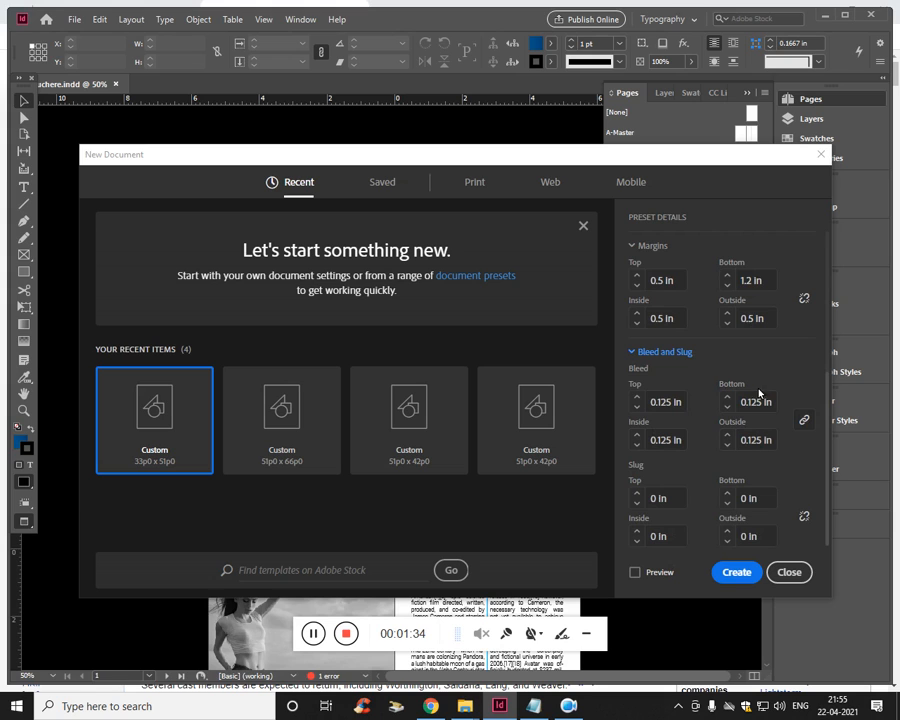
pyautogui.click(737, 572)
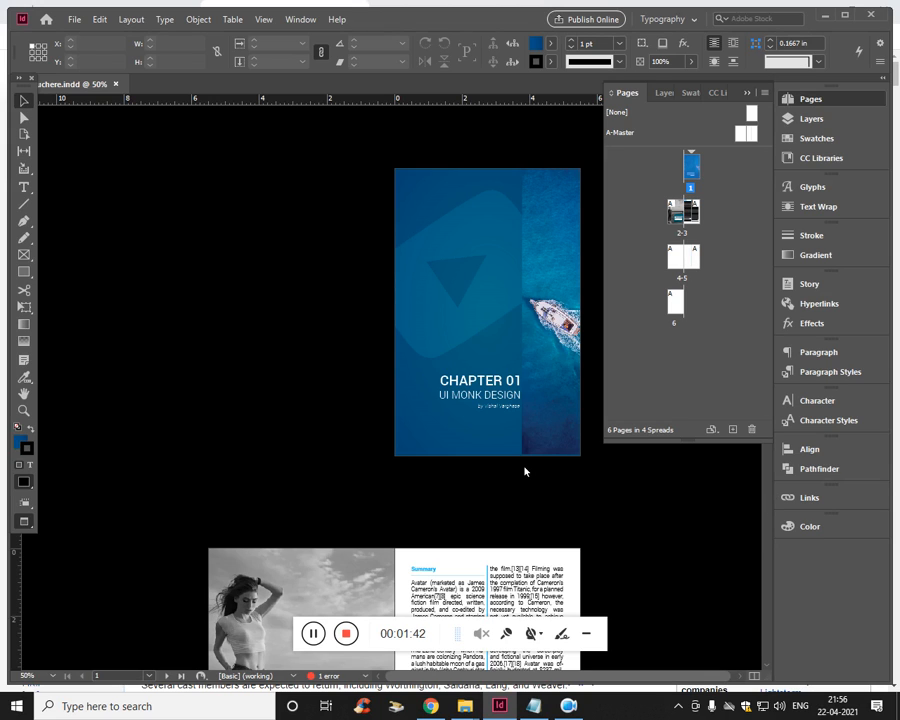
# Draw a 5.75 by 8.75 in rectangle on page 1 of the new document, covering the page out to the bleed edges.
pyautogui.hotkey('ctrl', 'alt', '5')
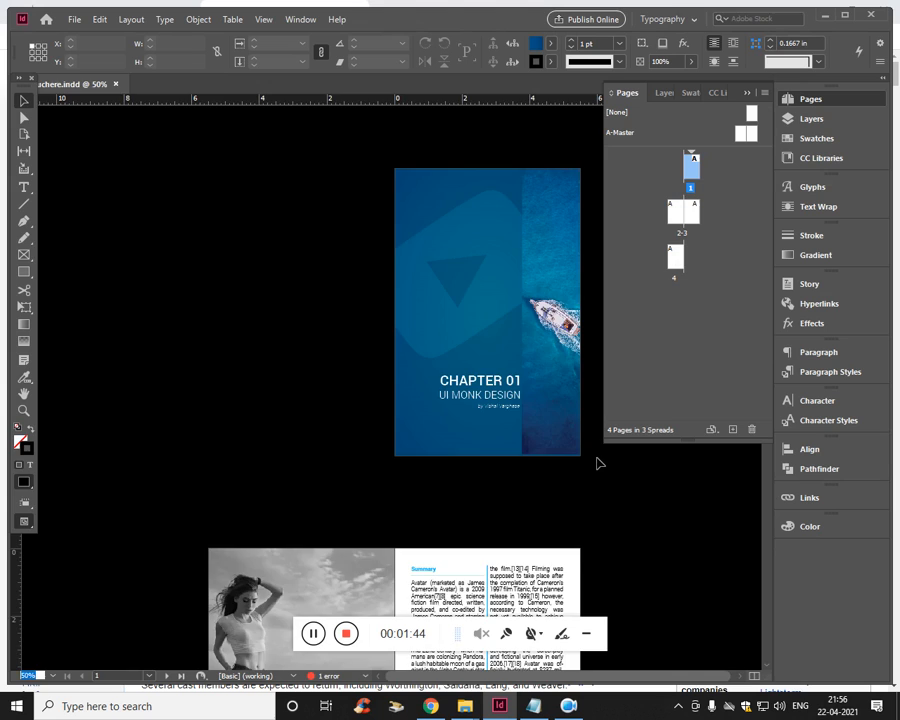
pyautogui.scroll(1, 462, 374)
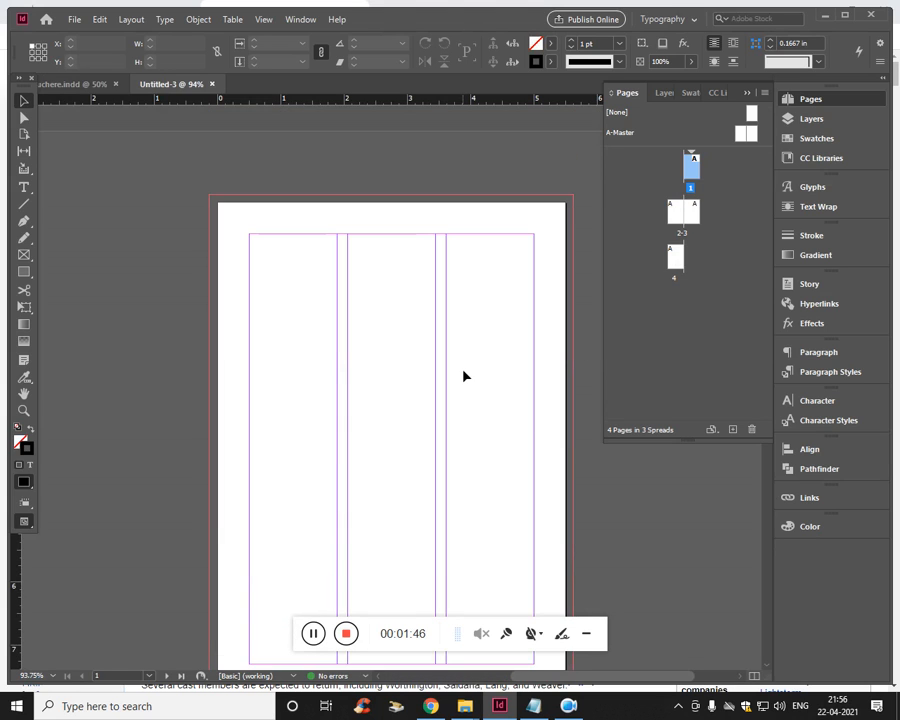
pyautogui.scroll(-5, 464, 388)
pyautogui.scroll(-2, 466, 391)
pyautogui.scroll(6, 468, 391)
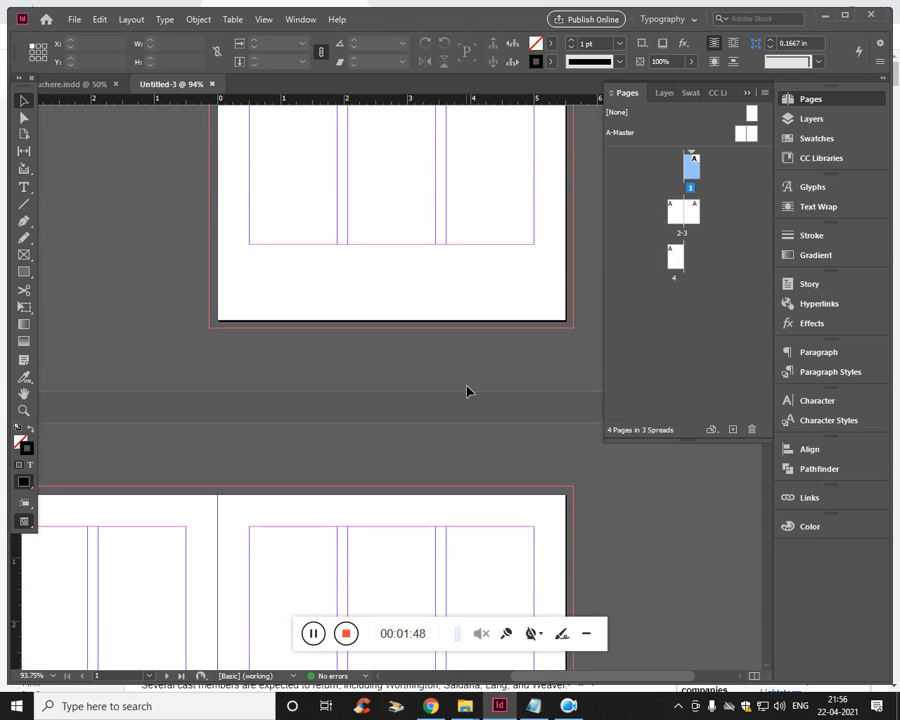
pyautogui.scroll(-2, 540, 329)
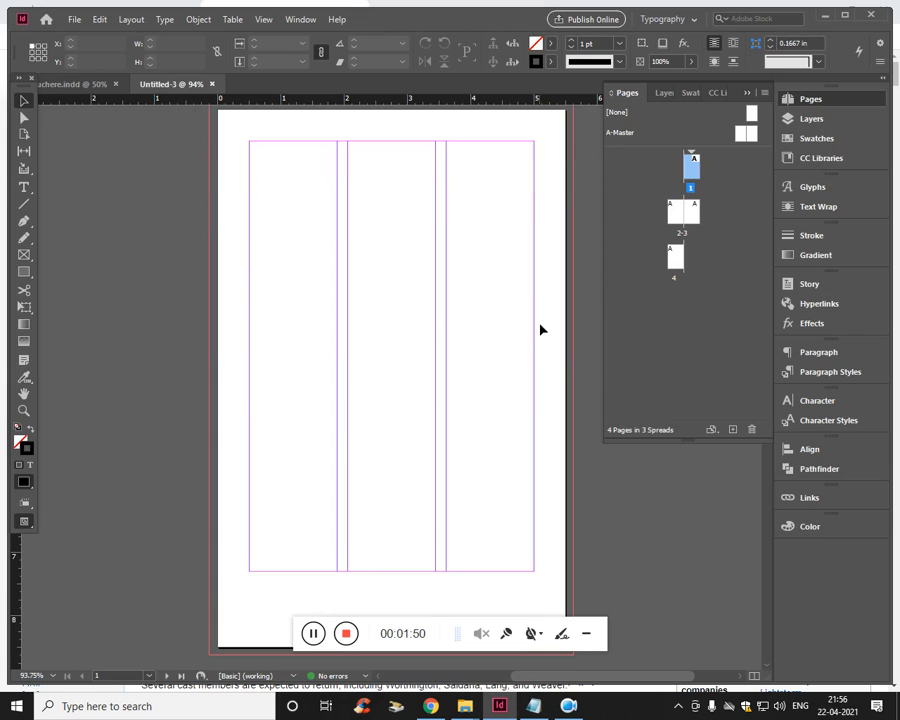
pyautogui.click(659, 327)
pyautogui.click(697, 162)
pyautogui.click(24, 150)
pyautogui.click(25, 277)
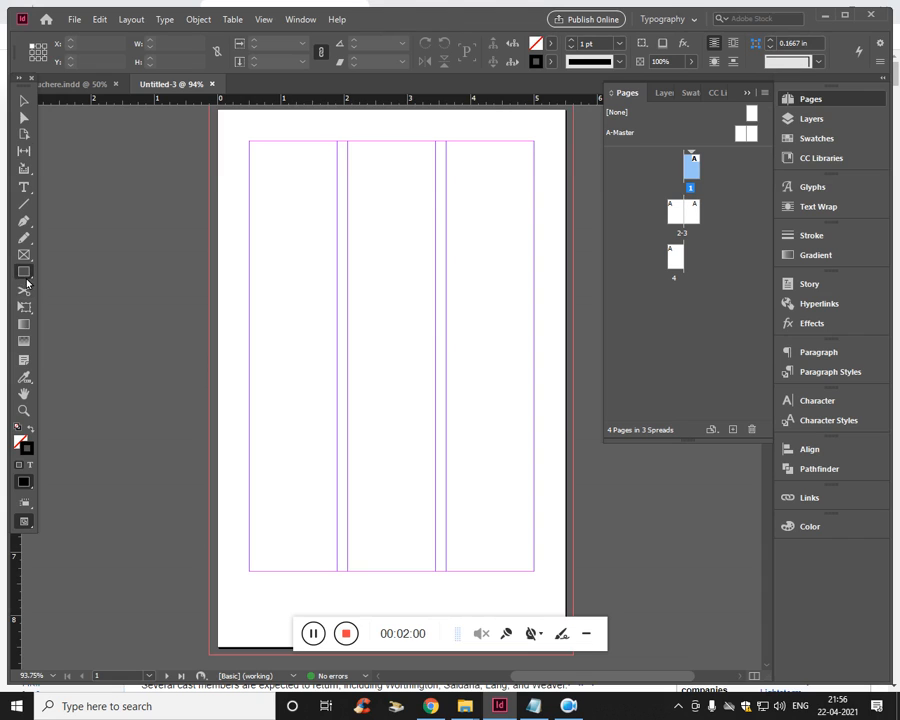
pyautogui.scroll(1, 206, 152)
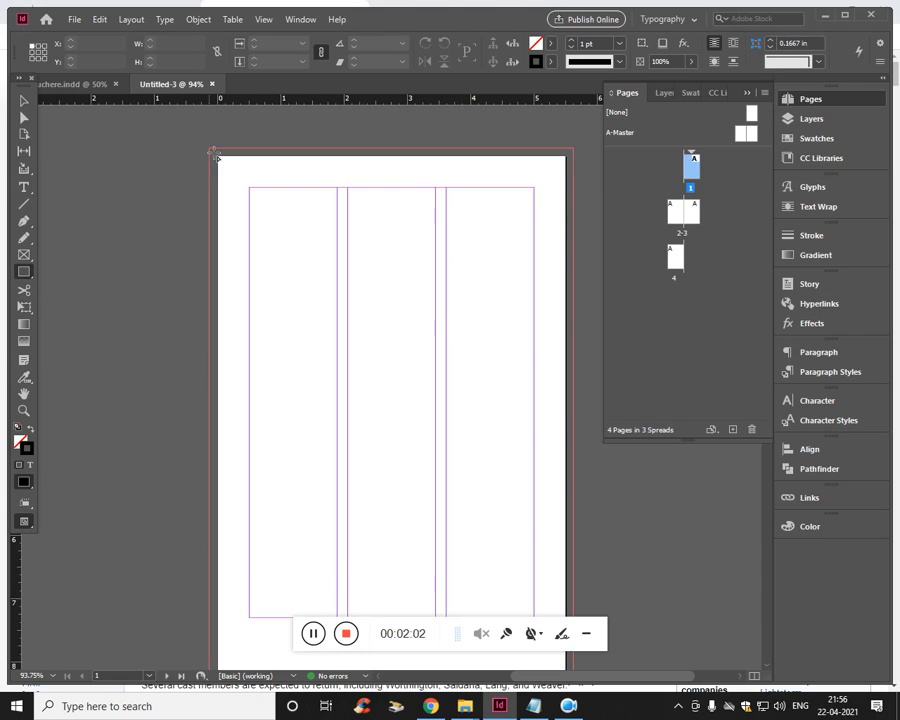
pyautogui.moveTo(220, 160); pyautogui.dragTo(578, 550)
pyautogui.scroll(4, 580, 554)
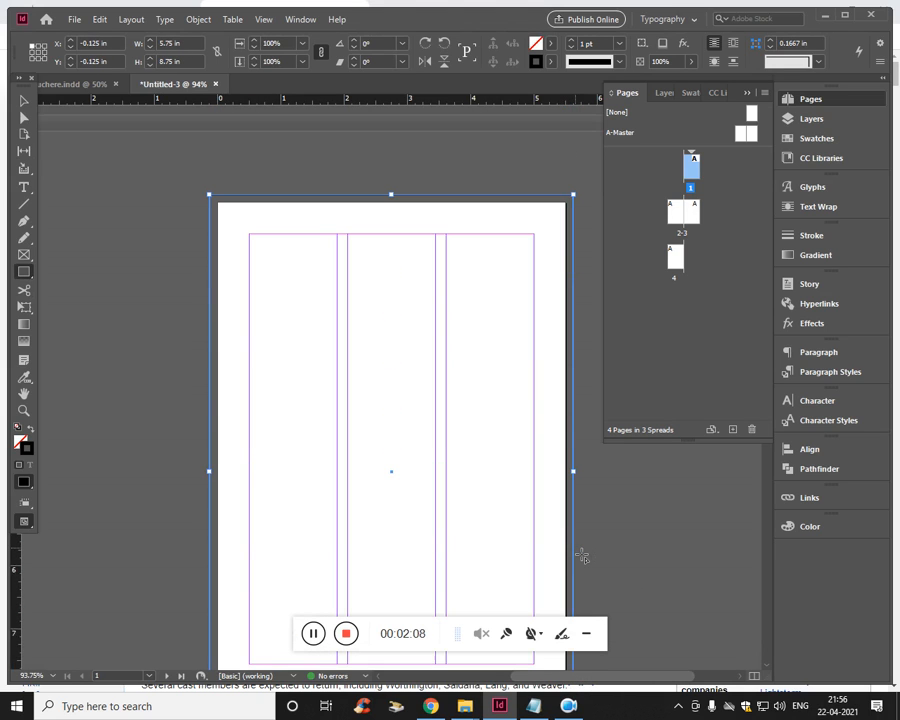
pyautogui.click(198, 19)
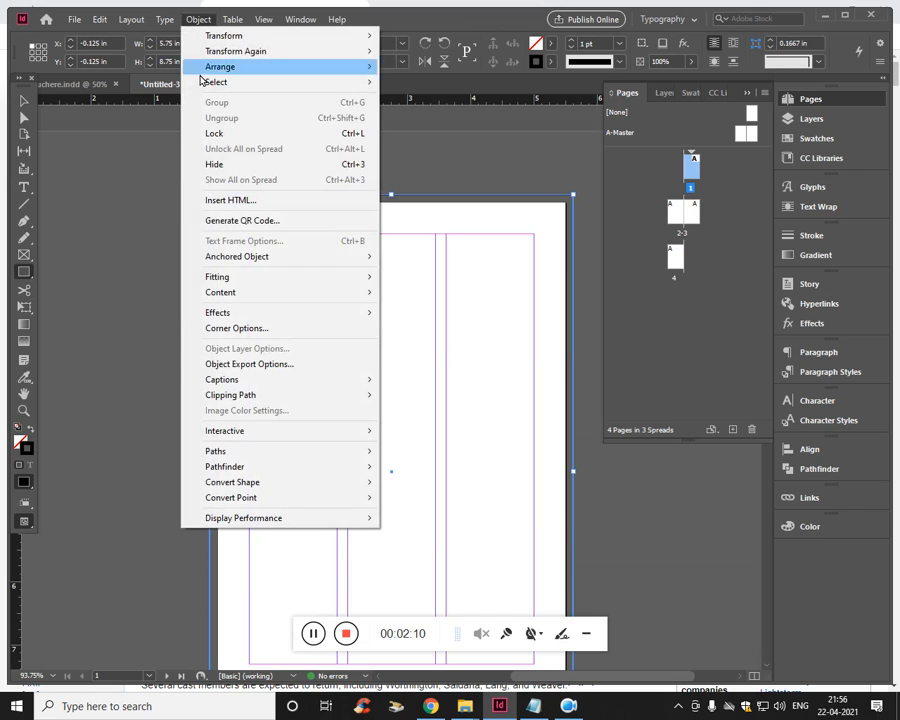
pyautogui.moveTo(224, 313)
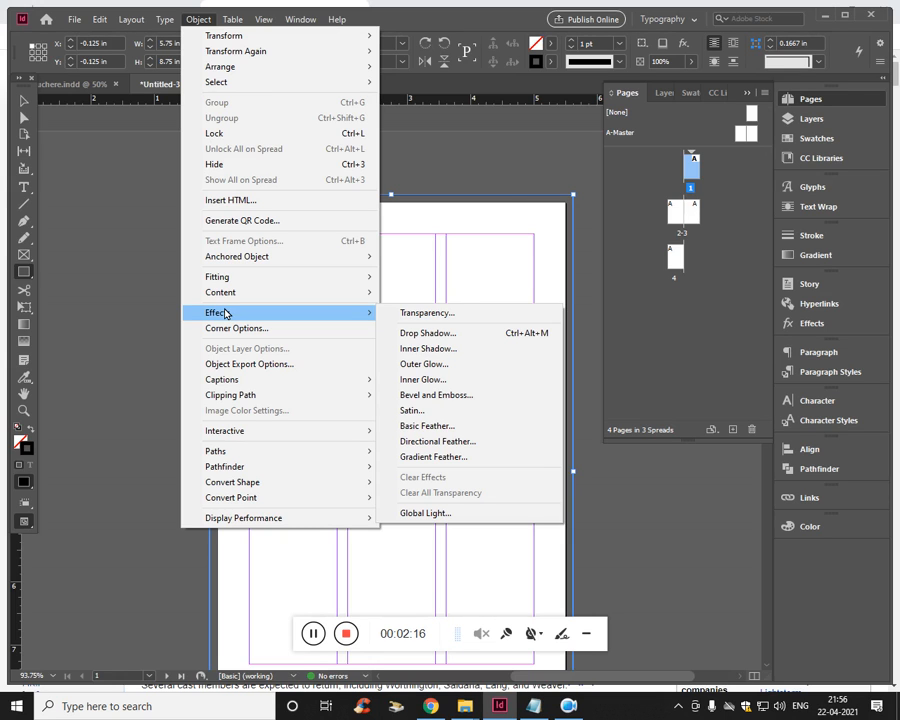
pyautogui.moveTo(300, 19)
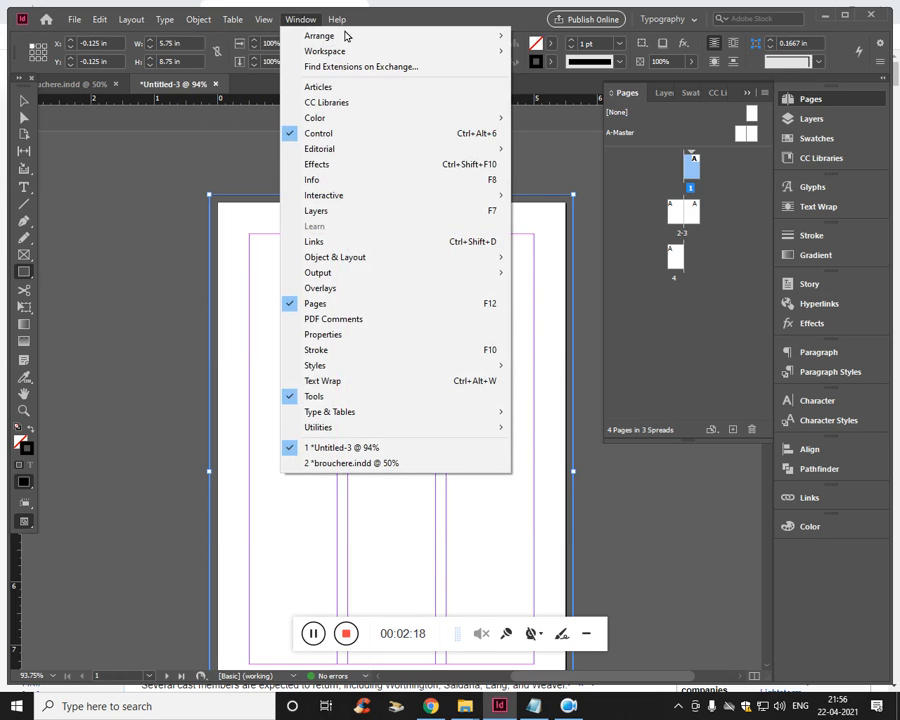
pyautogui.moveTo(337, 19)
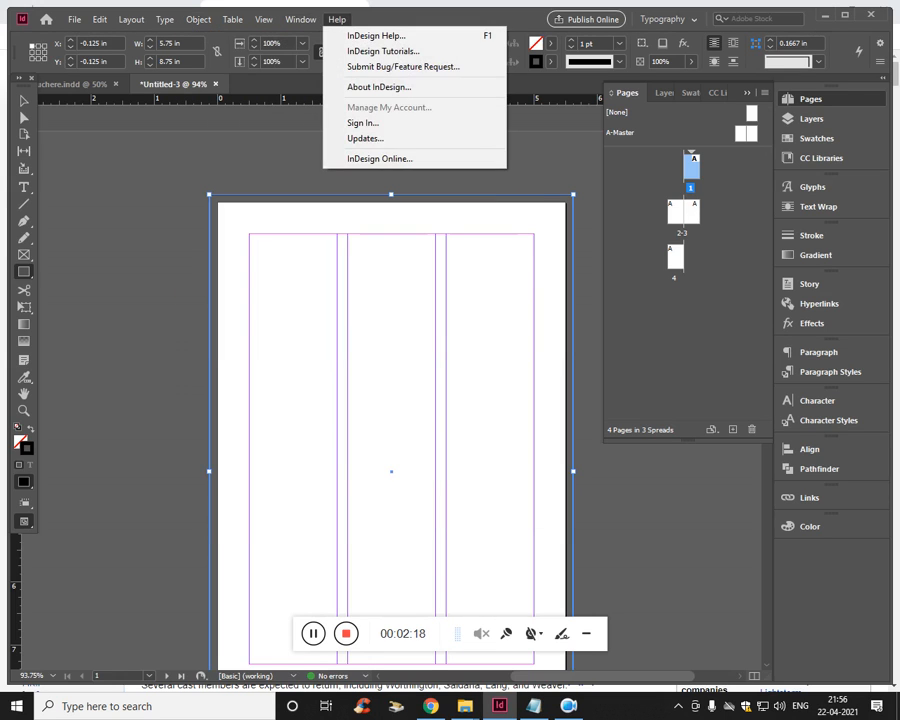
# Show the gradient settings and fill the cover's background rectangle with a white-to-black linear gradient.
pyautogui.click(840, 262)
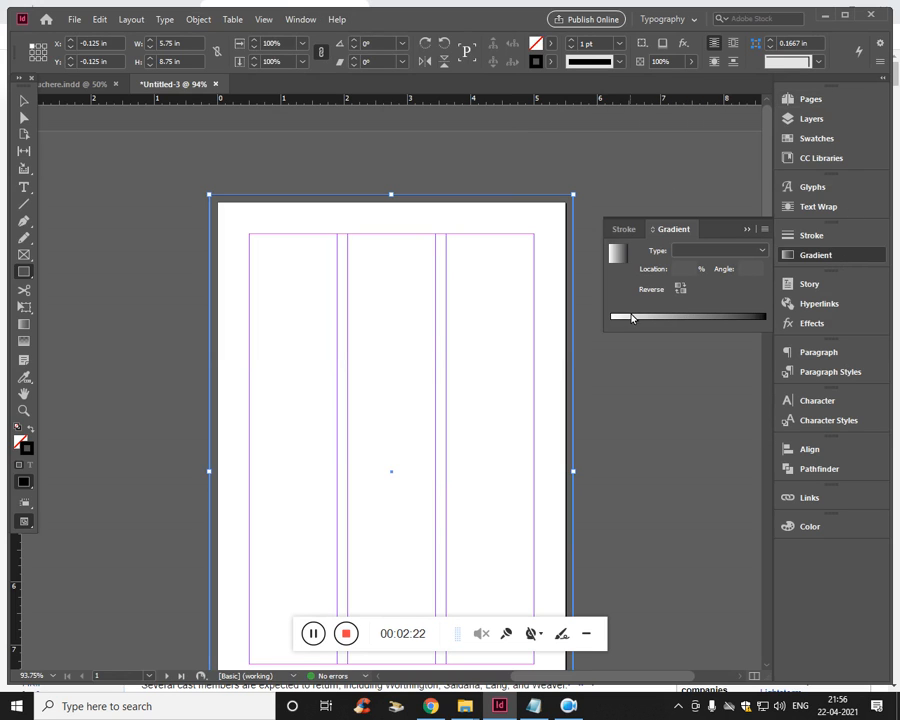
pyautogui.click(312, 633)
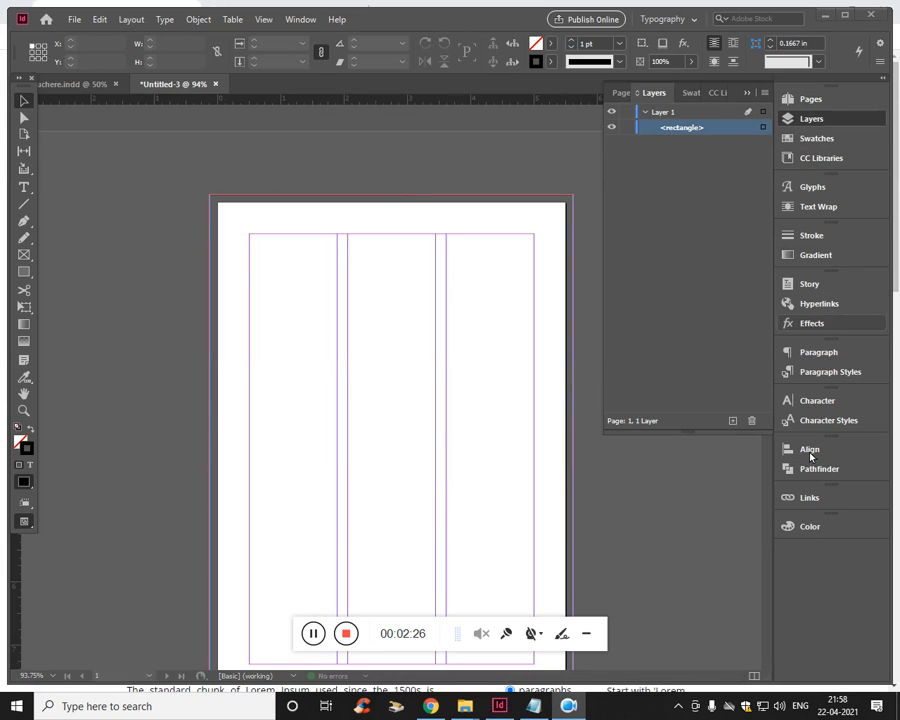
pyautogui.click(300, 19)
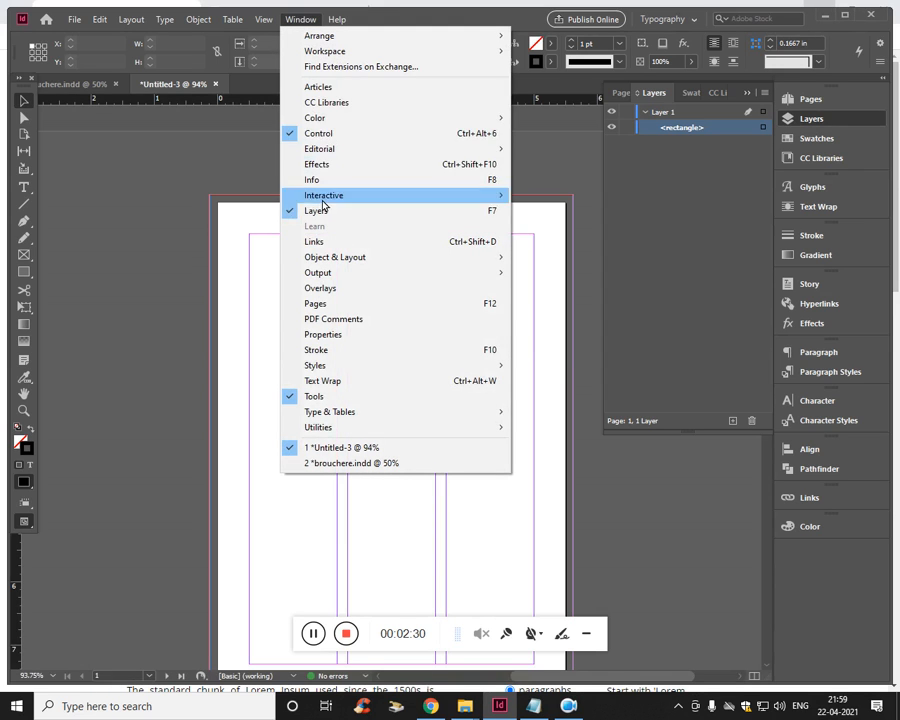
pyautogui.moveTo(340, 124)
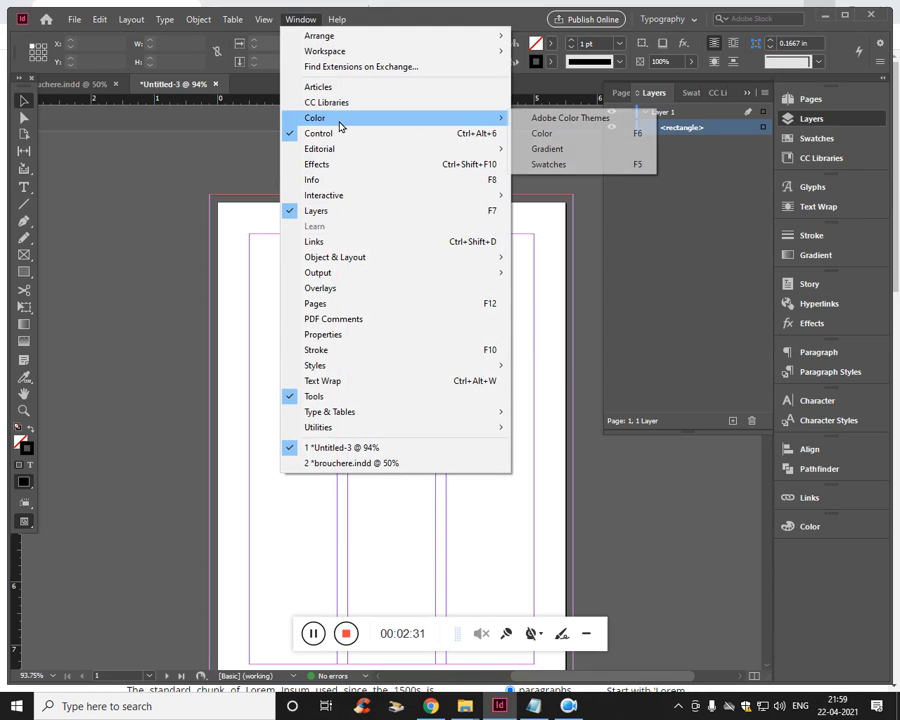
pyautogui.click(553, 155)
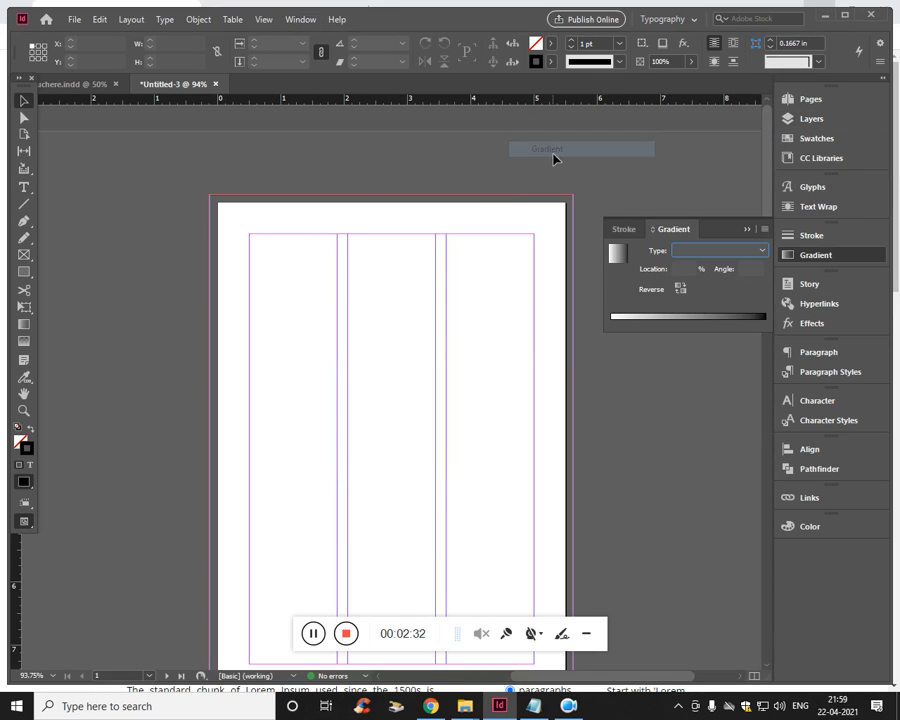
pyautogui.click(616, 321)
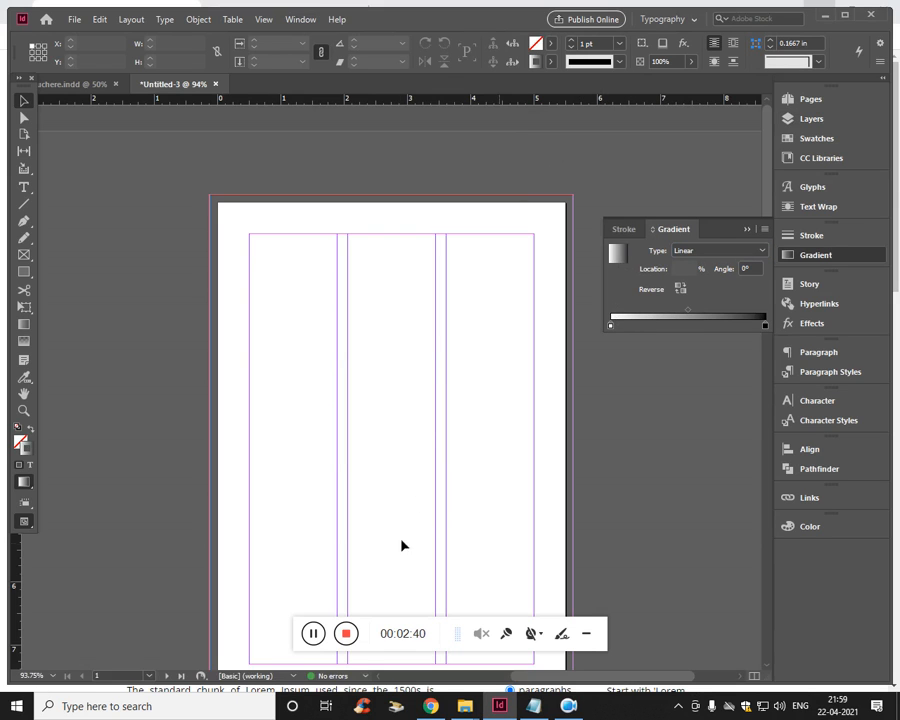
pyautogui.click(310, 636)
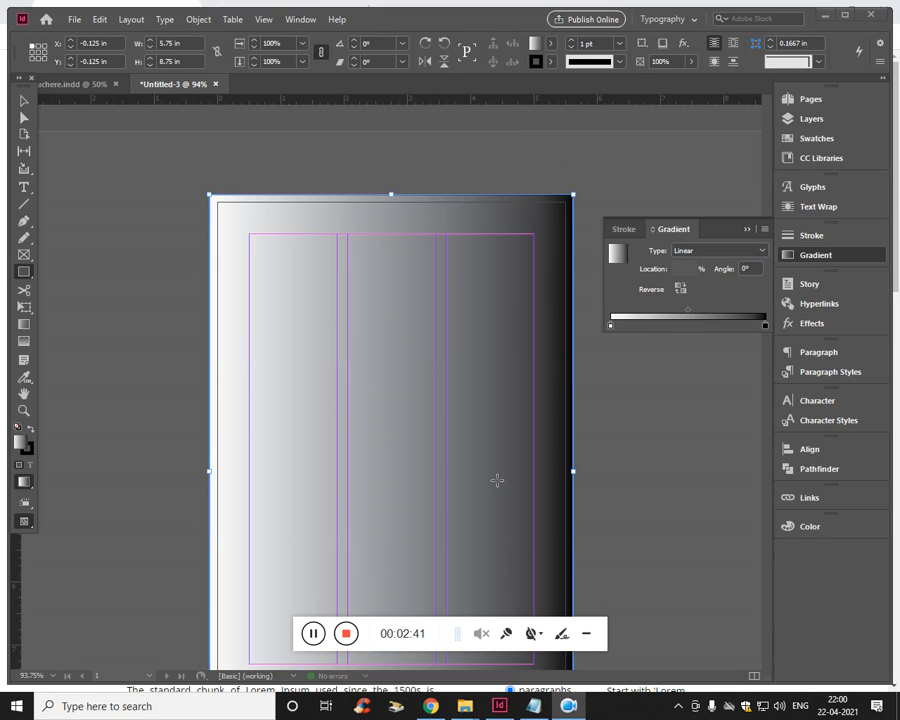
# Compare the linear and radial gradient types on the rectangle and set its gradient to Radial.
pyautogui.click(713, 252)
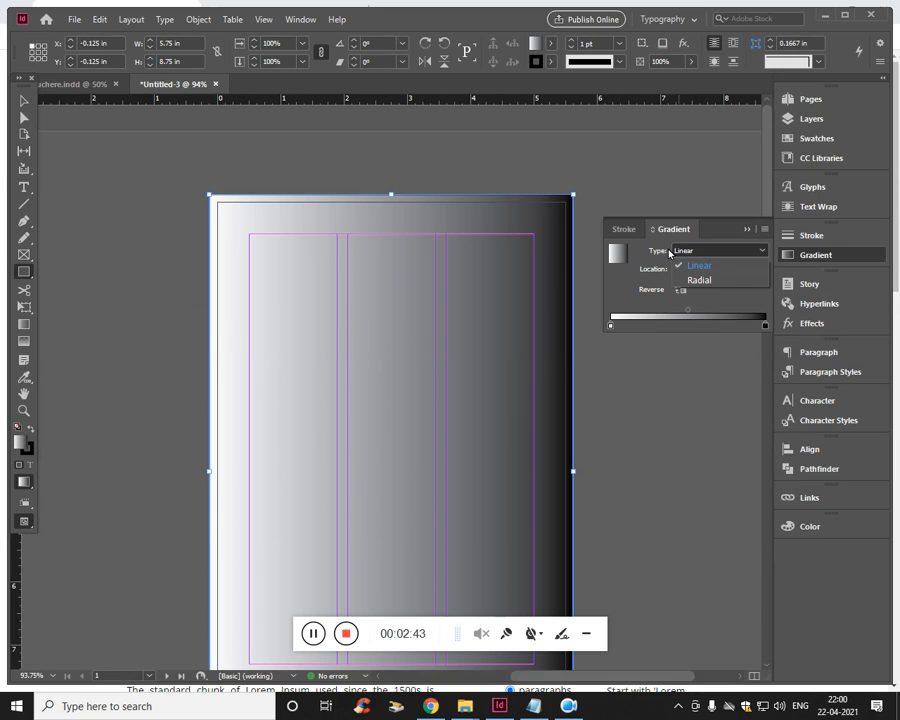
pyautogui.click(698, 280)
pyautogui.click(705, 252)
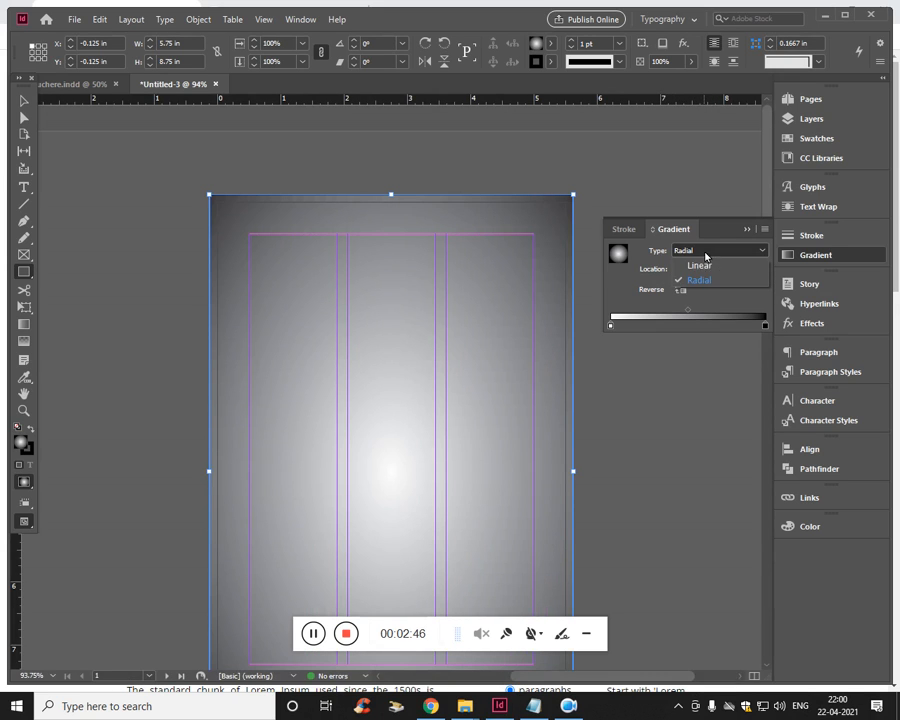
pyautogui.click(704, 265)
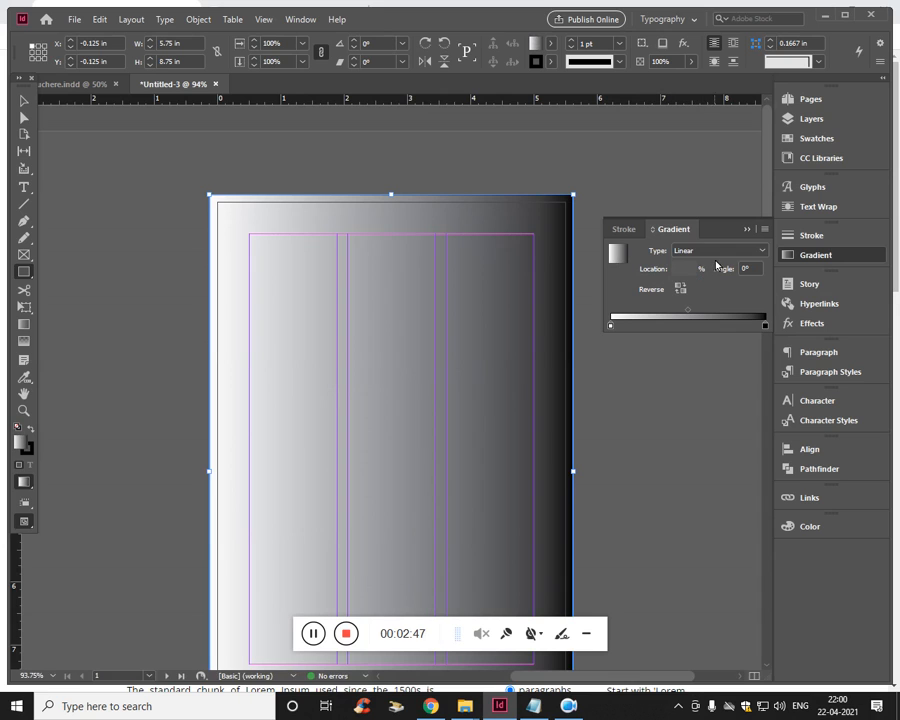
pyautogui.click(716, 251)
pyautogui.click(694, 280)
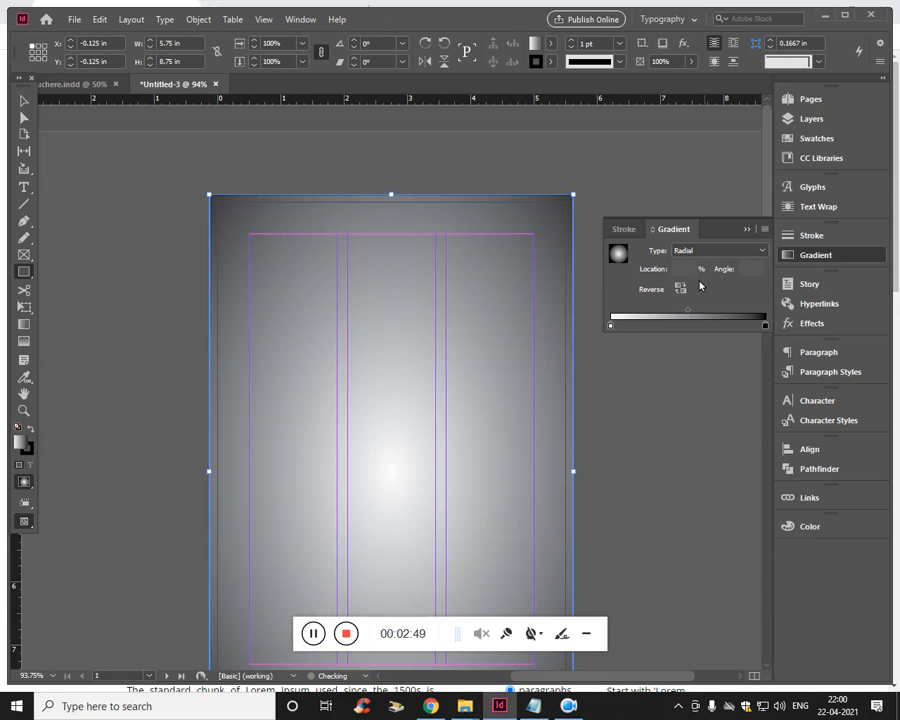
# Float the colour controls beneath the gradient settings and select the gradient's white starting stop for editing.
pyautogui.click(611, 327)
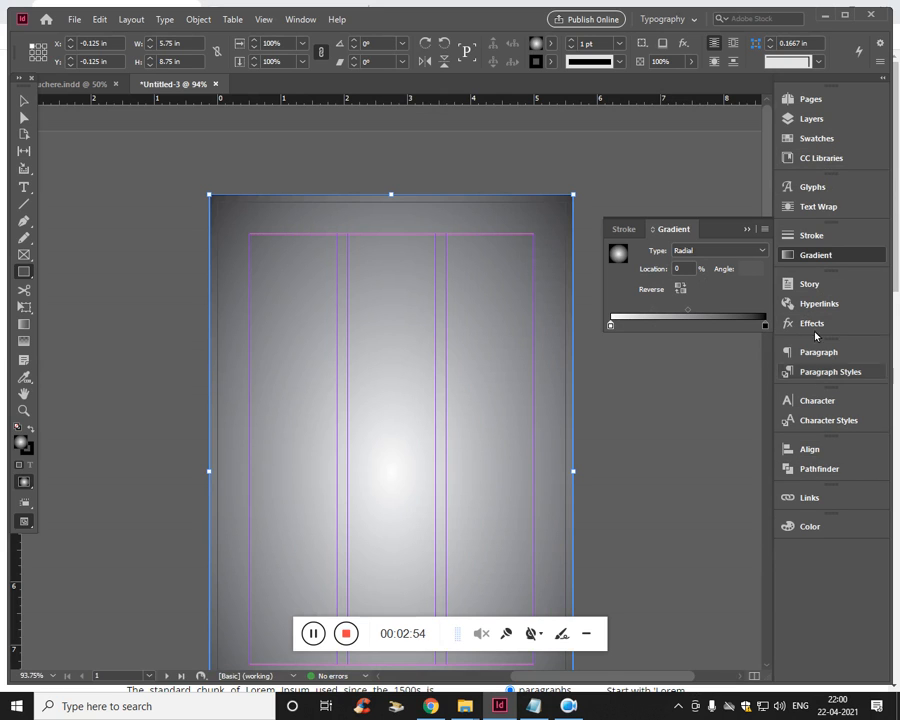
pyautogui.click(809, 528)
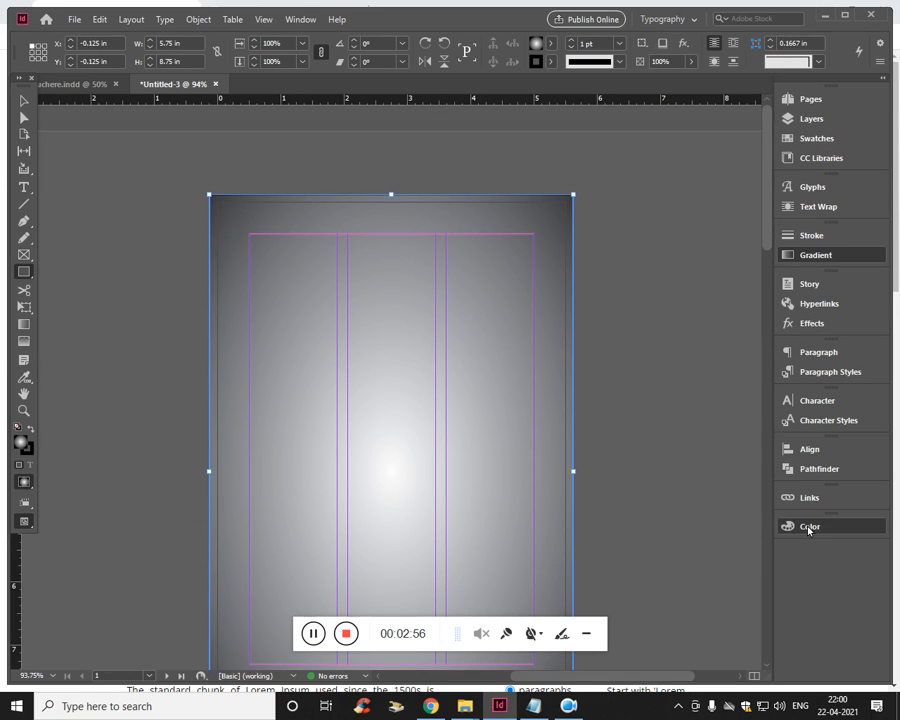
pyautogui.moveTo(706, 520); pyautogui.dragTo(679, 356)
pyautogui.click(300, 19)
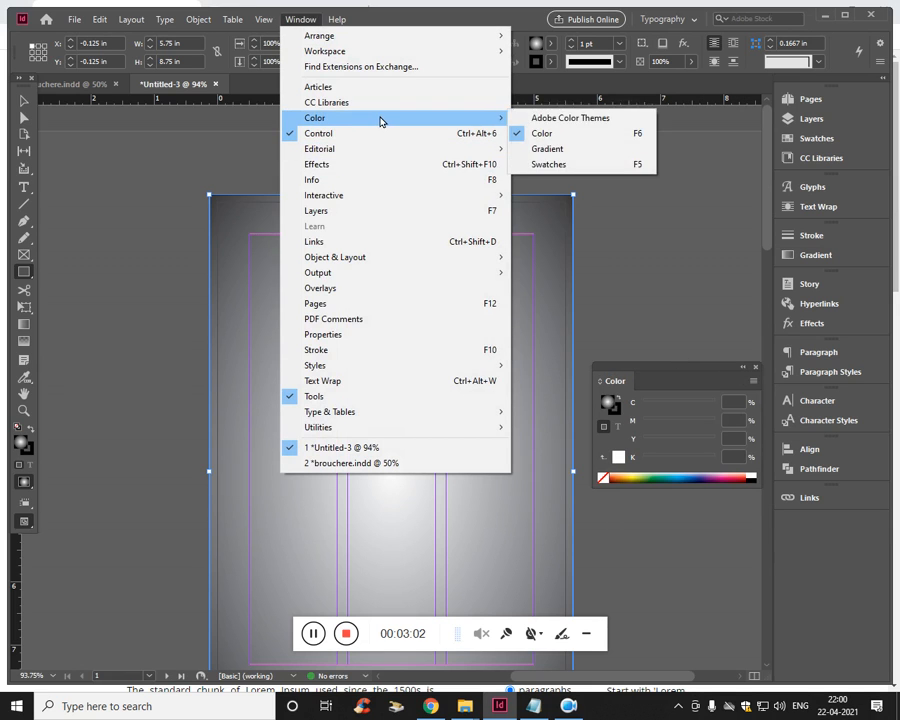
pyautogui.click(826, 452)
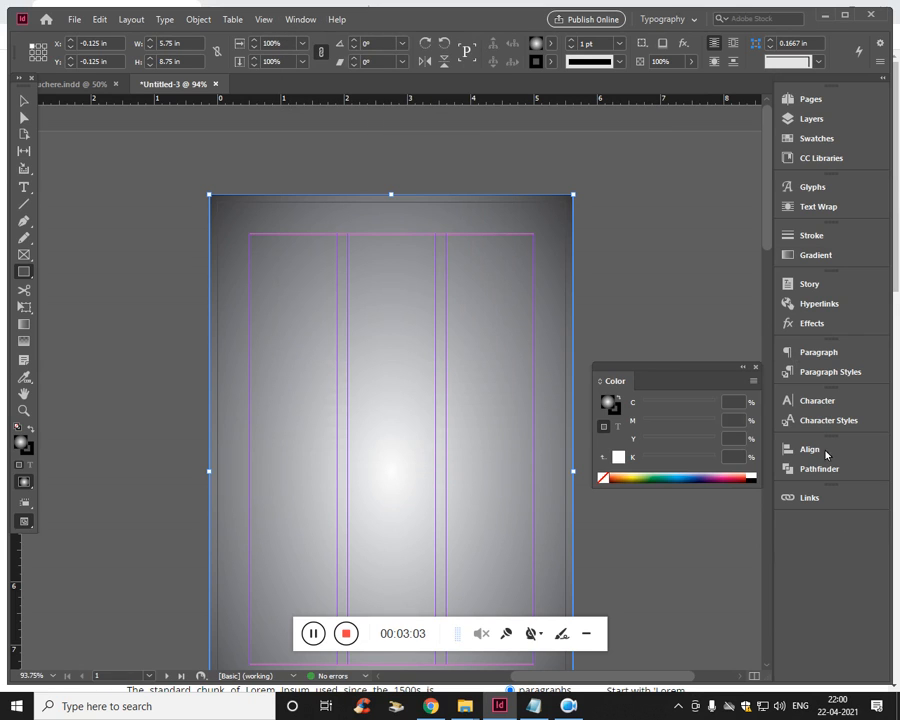
pyautogui.click(816, 256)
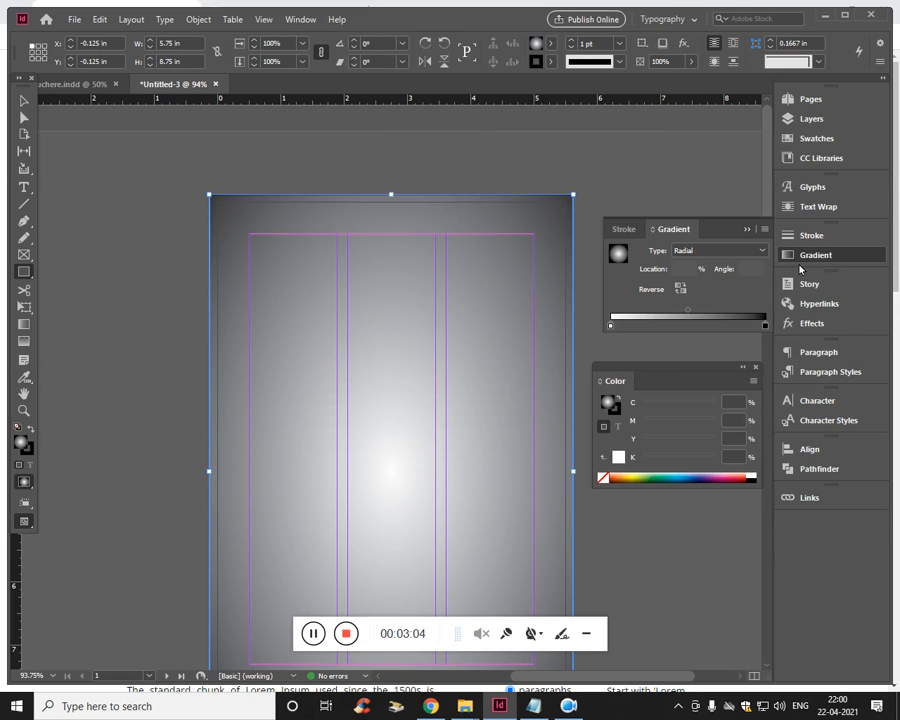
pyautogui.click(611, 327)
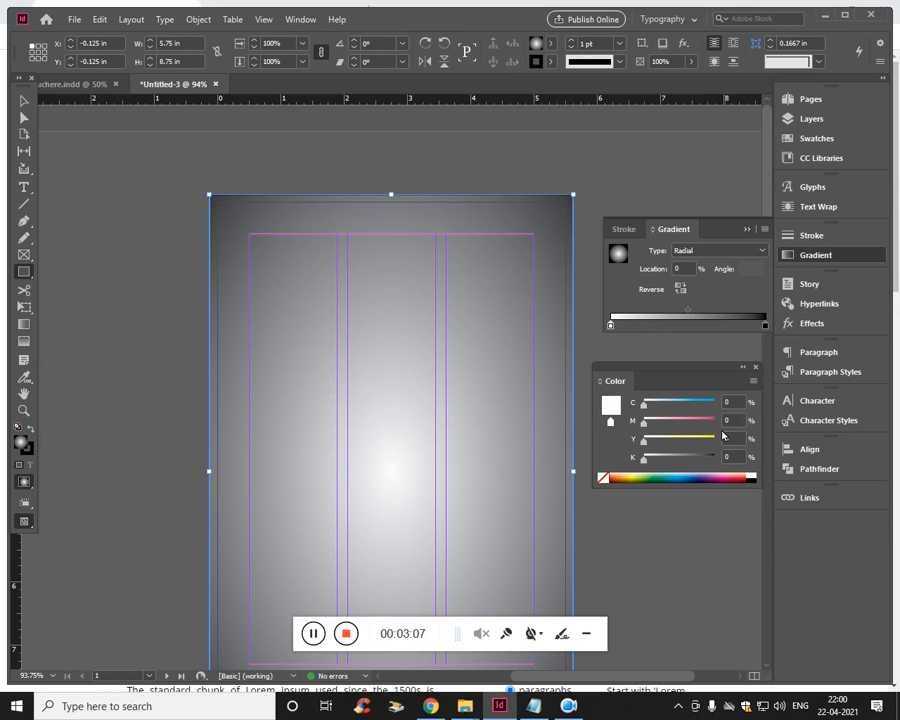
# Check the colour values in the Plan notes and set the gradient's starting stop to C 98, M 19, Y 0, K 90.
pyautogui.click(530, 705)
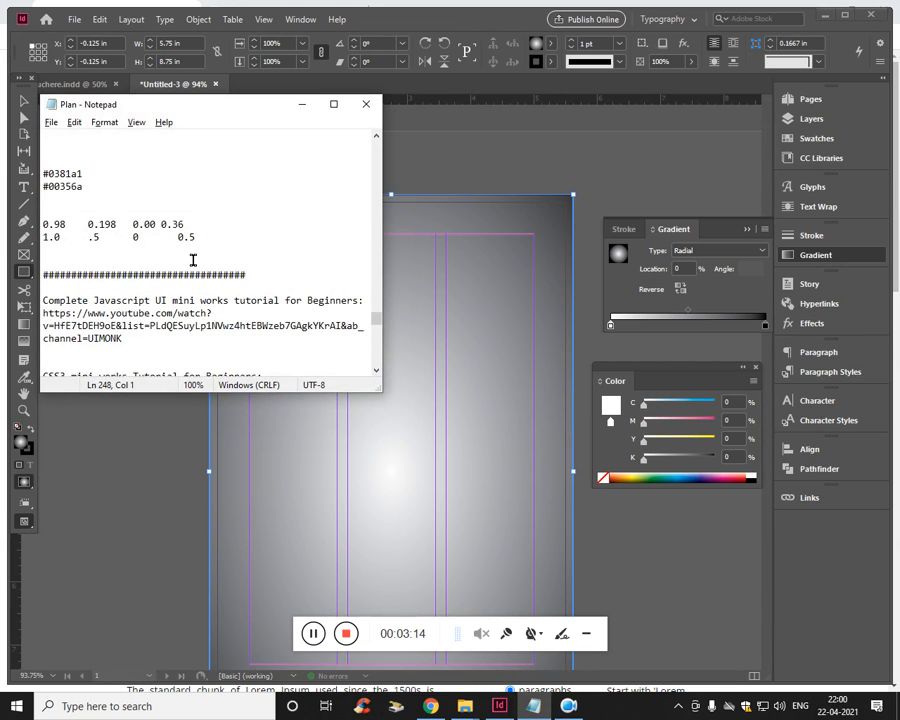
pyautogui.doubleClick(730, 402)
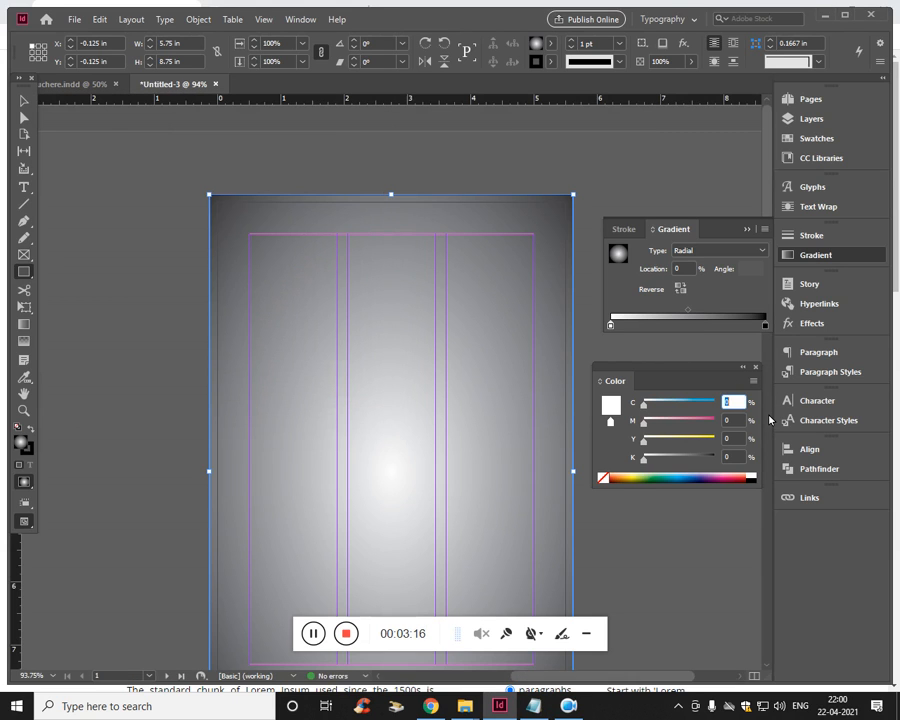
pyautogui.write('98')
pyautogui.press('Tab')
pyautogui.write('19')
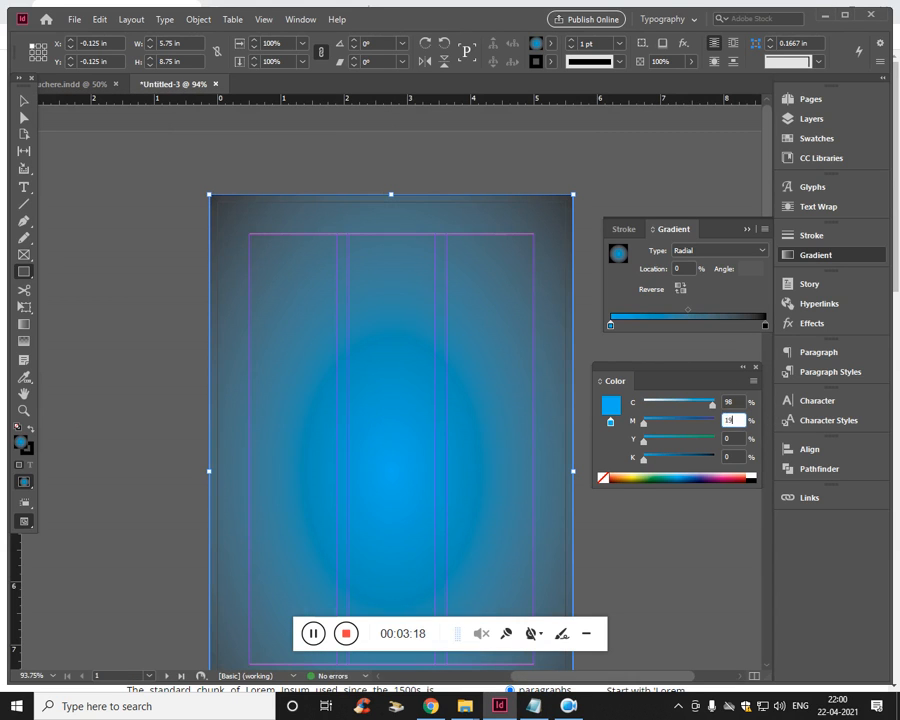
pyautogui.press('Tab')
pyautogui.press('Tab')
pyautogui.write('9')
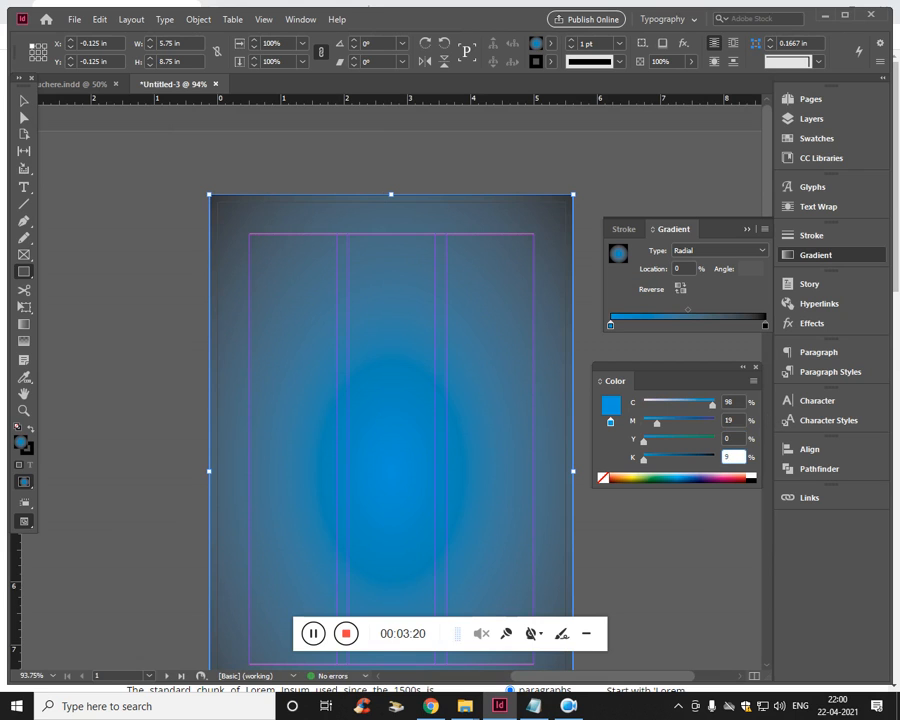
pyautogui.write('0')
pyautogui.press('Tab')
# Recheck the Plan notes and correct the starting stop's black value to 36%.
pyautogui.hotkey('alt', 'Tab')
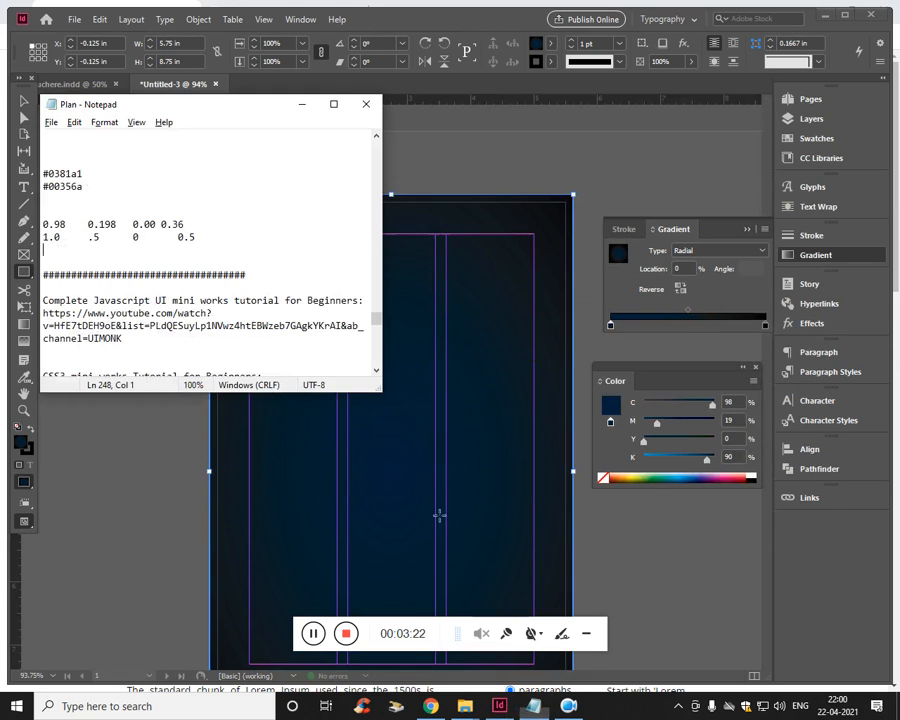
pyautogui.hotkey('alt', 'Tab')
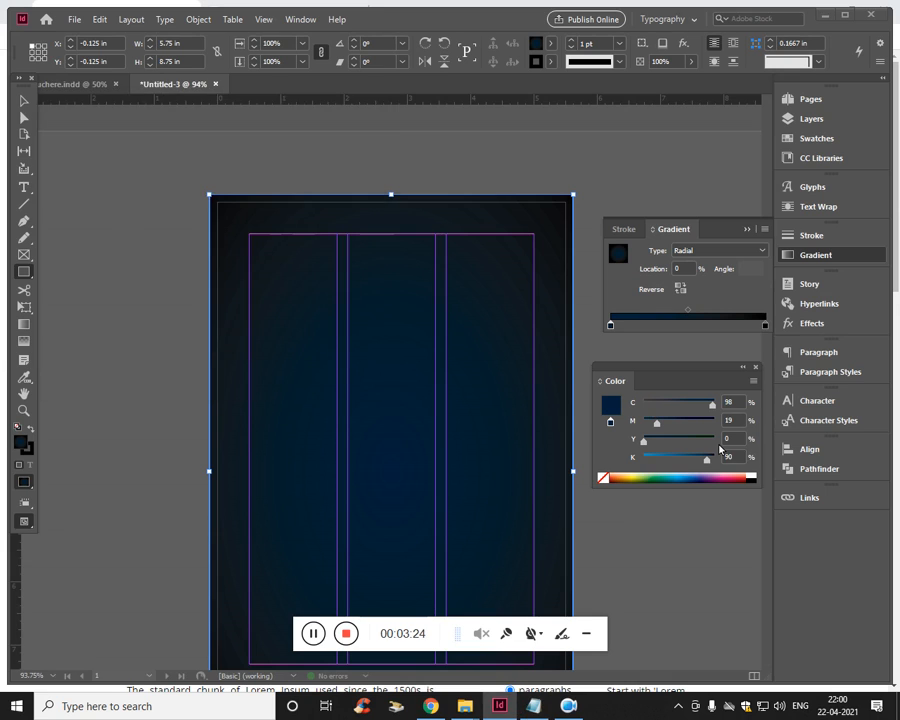
pyautogui.write('36')
pyautogui.press('Tab')
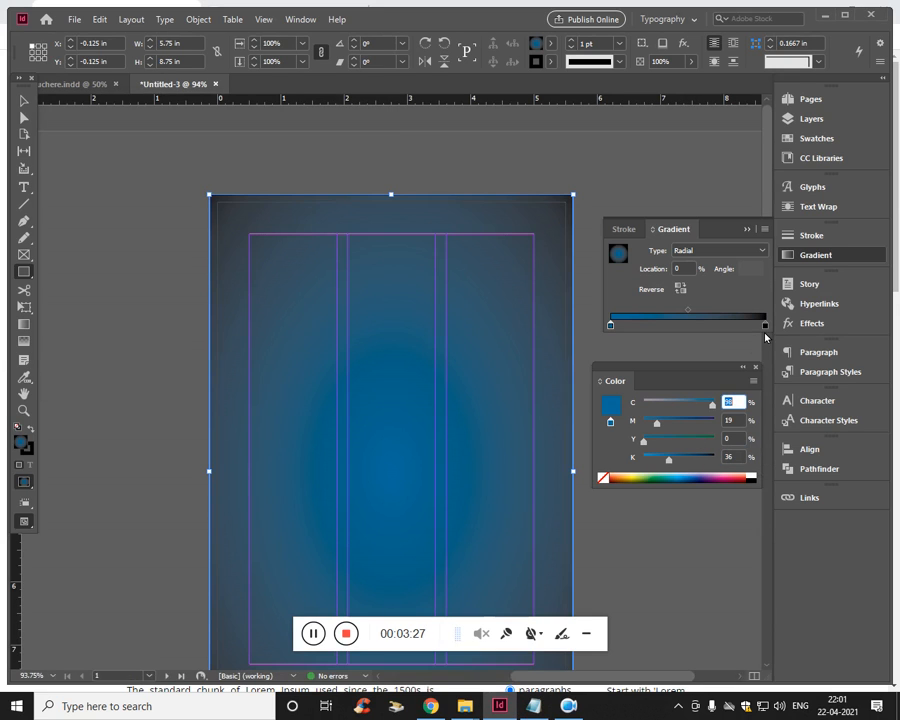
# Switch the gradient's black end stop to CMYK colour mode and look up its values in the Plan notes.
pyautogui.click(765, 326)
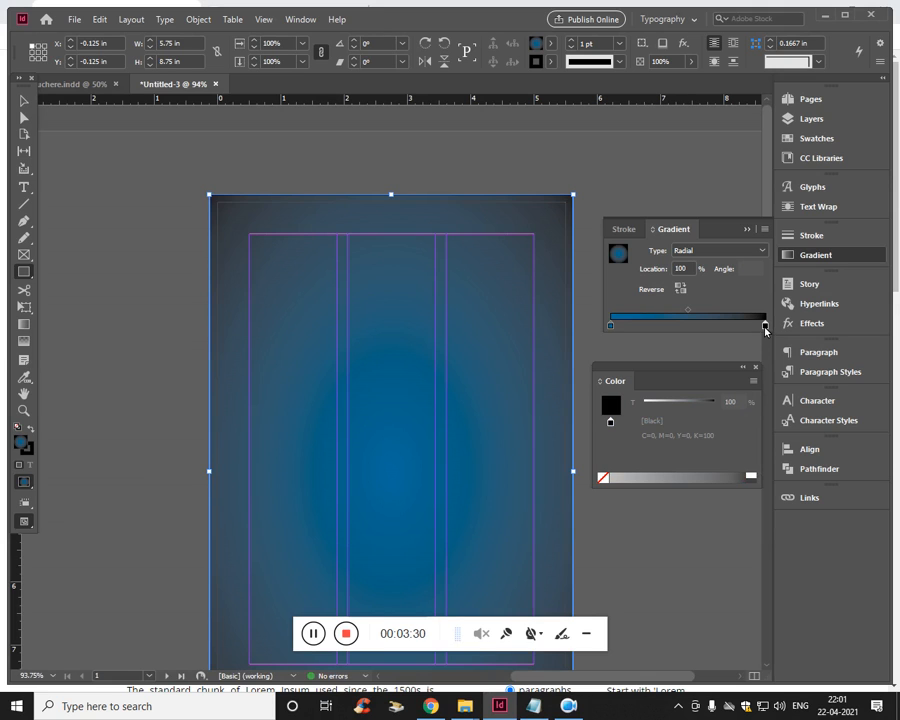
pyautogui.click(755, 383)
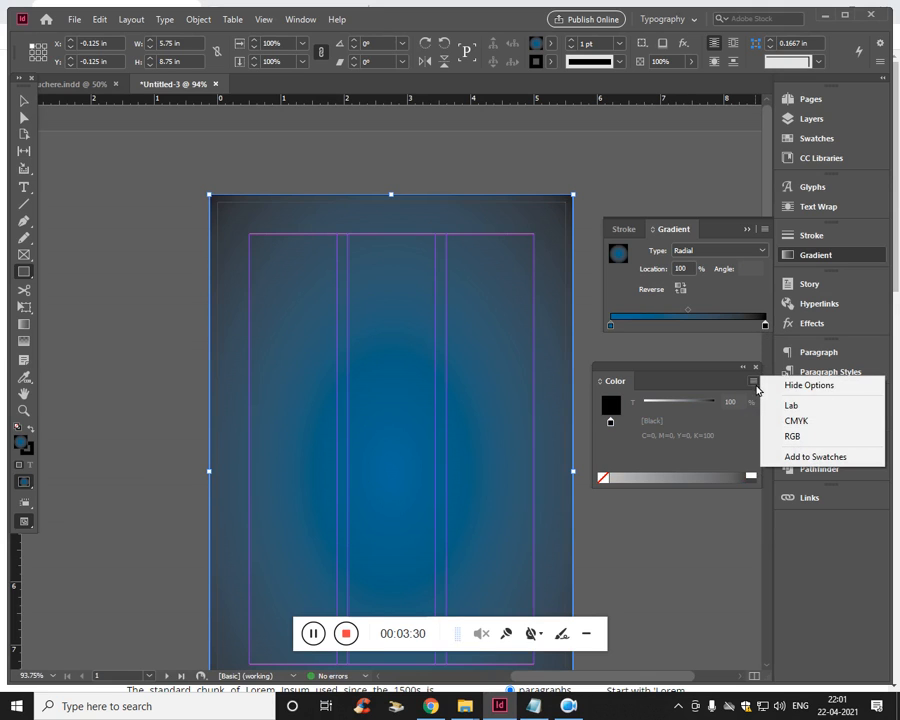
pyautogui.click(803, 420)
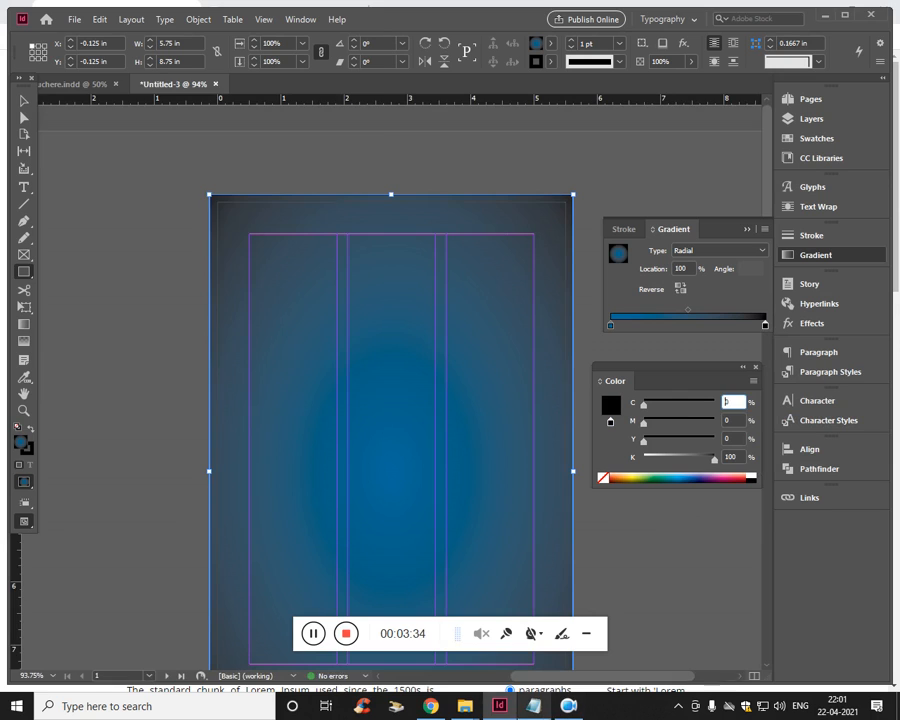
pyautogui.click(534, 706)
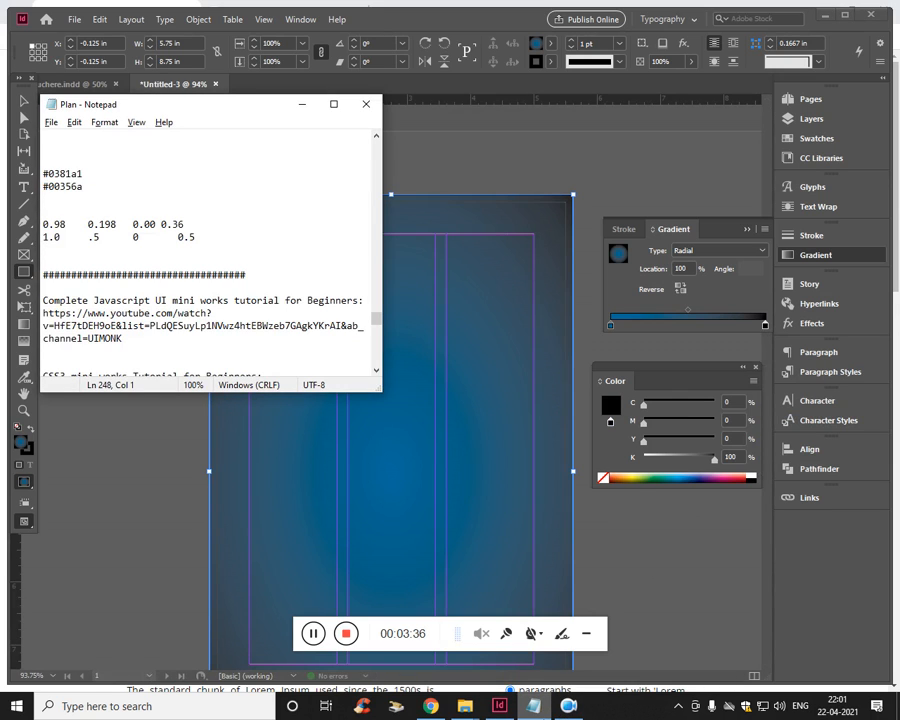
pyautogui.click(534, 706)
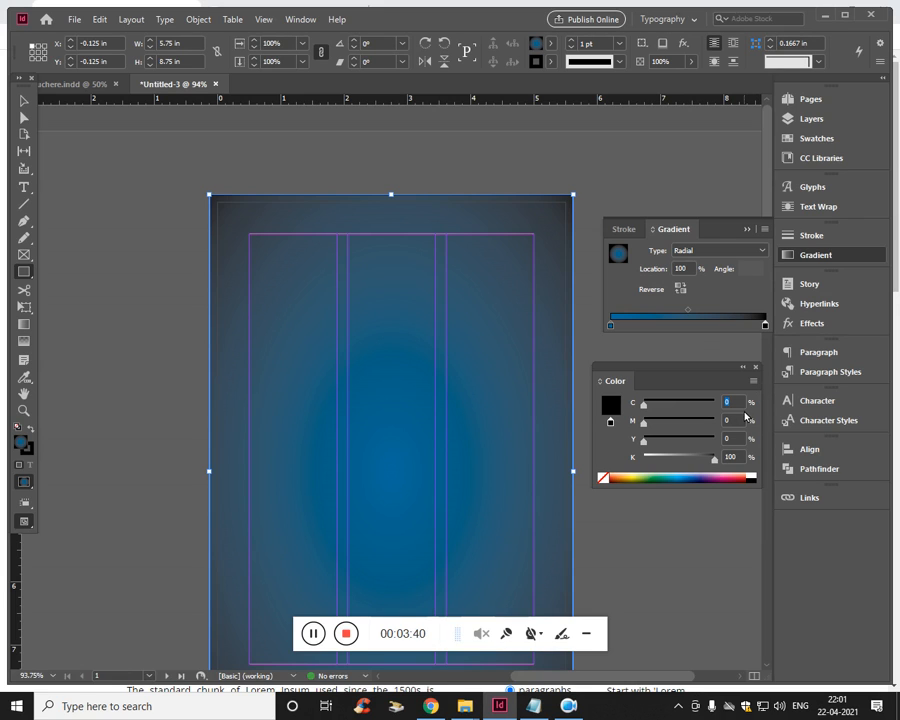
# Delete the cover rectangle and pick a blue of C 100, M 55, Y 0, K 38 from the CMYK spectrum as the fill.
pyautogui.press('Delete')
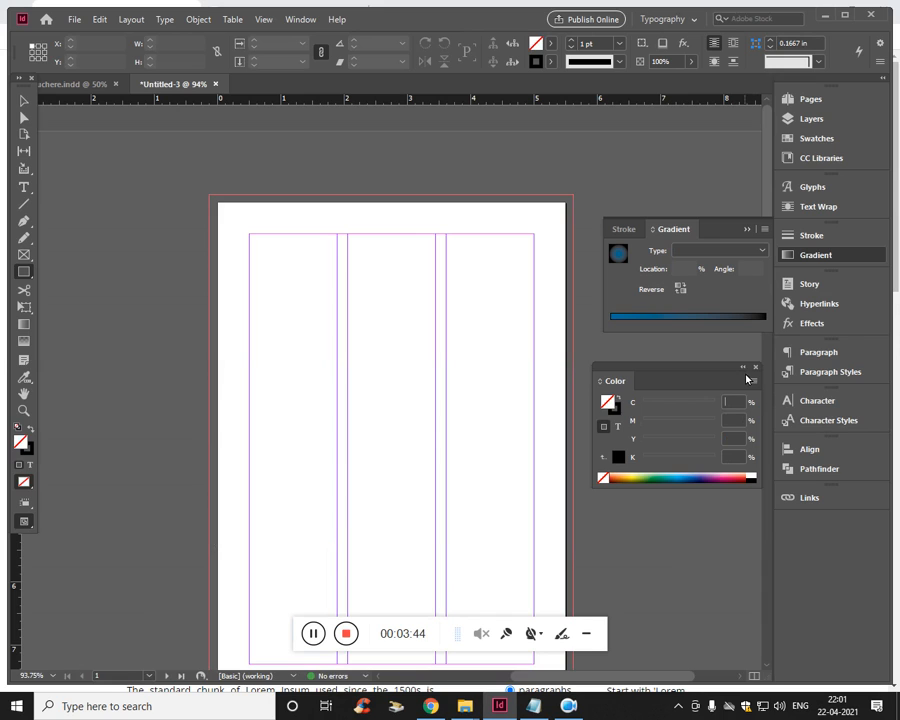
pyautogui.click(754, 381)
pyautogui.click(797, 417)
pyautogui.click(735, 405)
pyautogui.click(697, 485)
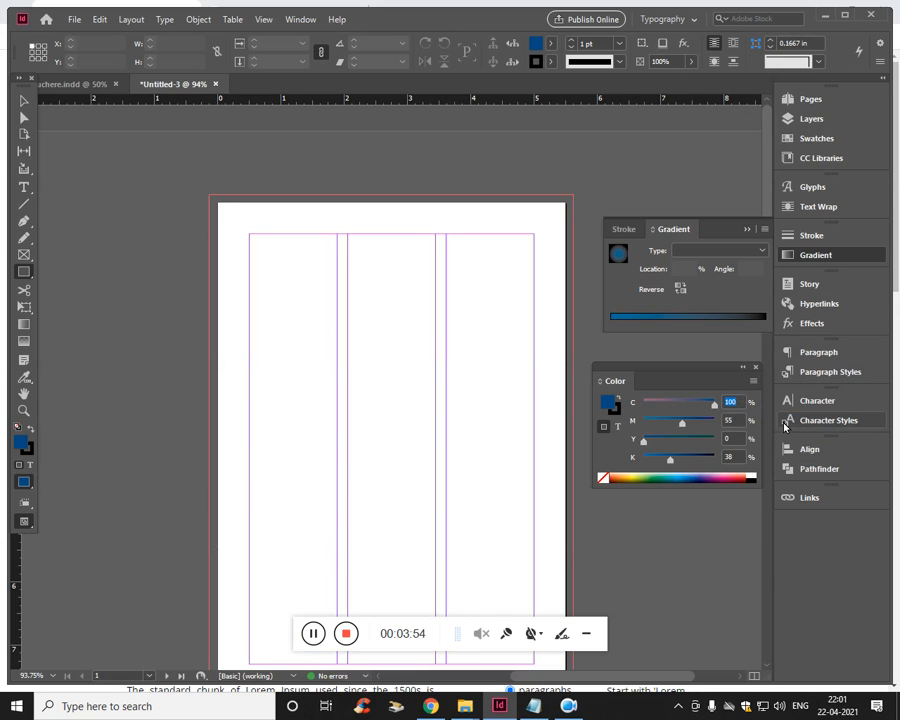
# Set the fill colour's magenta and black values to 50% each.
pyautogui.press('Tab')
pyautogui.hotkey('ctrl', '0')
pyautogui.press('Tab')
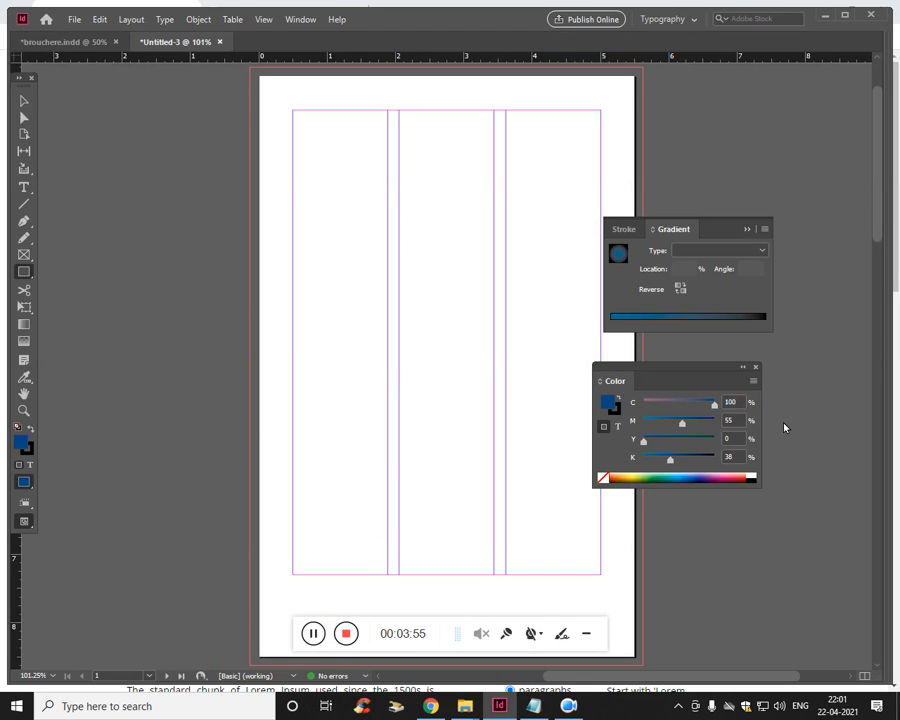
pyautogui.hotkey('ctrl', '0')
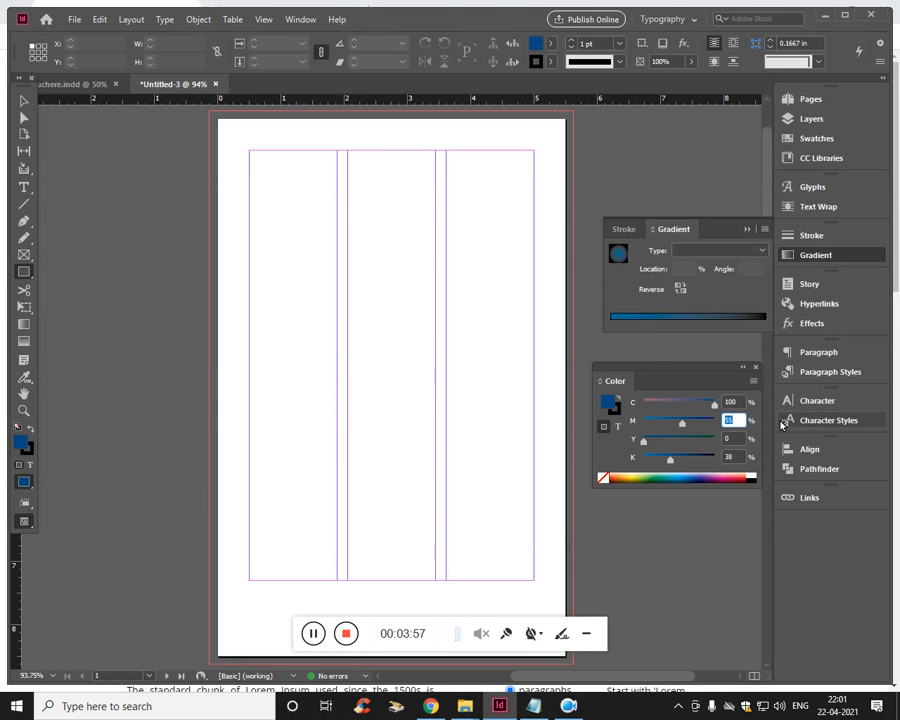
pyautogui.click(742, 457)
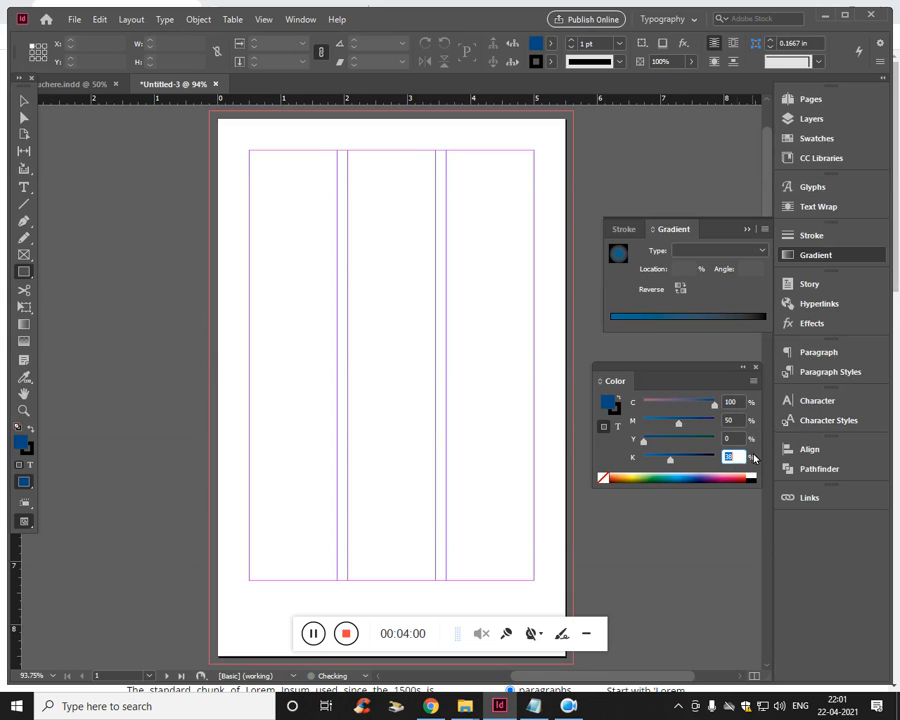
pyautogui.write('50')
pyautogui.press('Return')
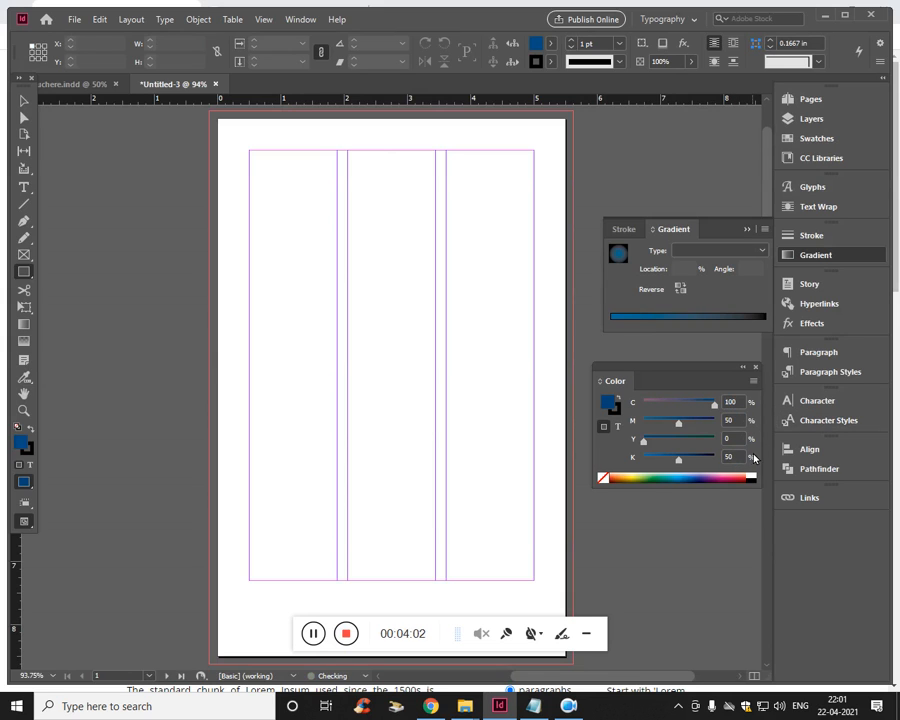
# Make the blue-to-black radial gradient the active fill.
pyautogui.click(733, 325)
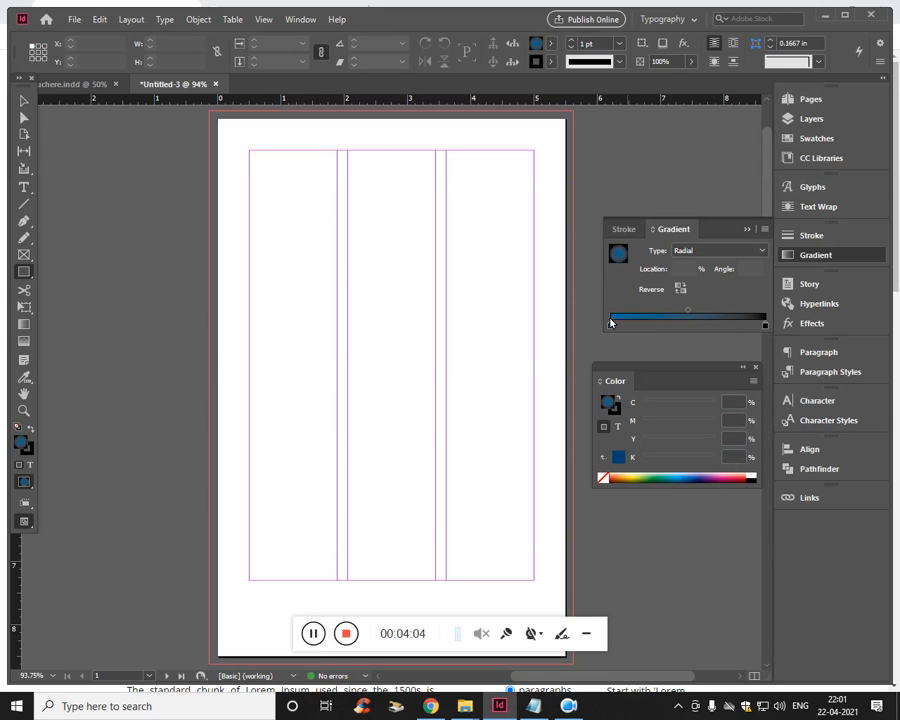
pyautogui.scroll(2, 484, 264)
pyautogui.scroll(-2, 534, 262)
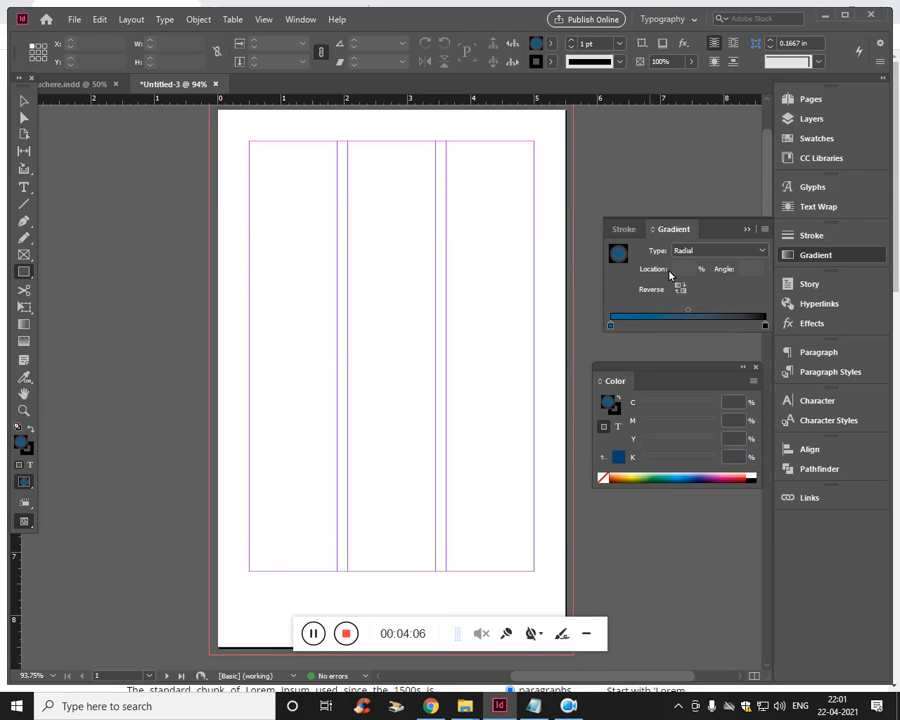
pyautogui.click(718, 250)
pyautogui.click(700, 262)
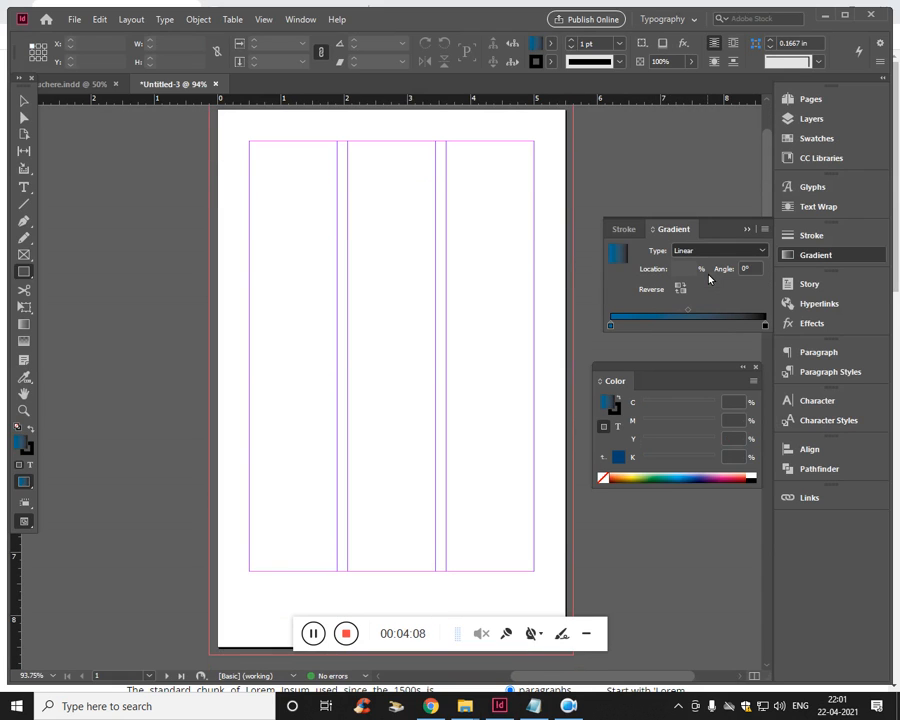
pyautogui.click(382, 374)
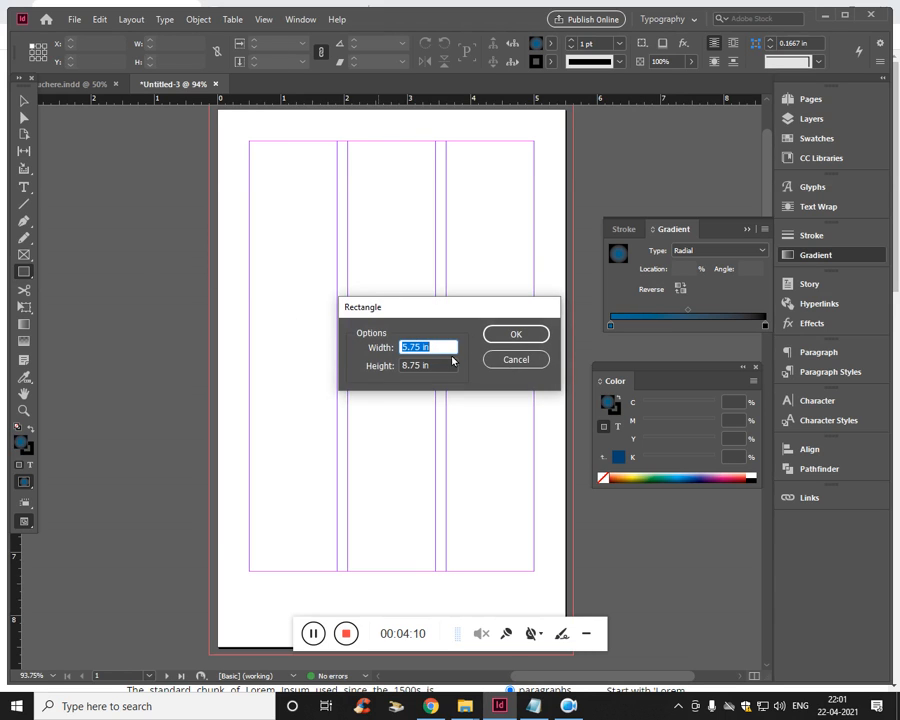
pyautogui.click(524, 361)
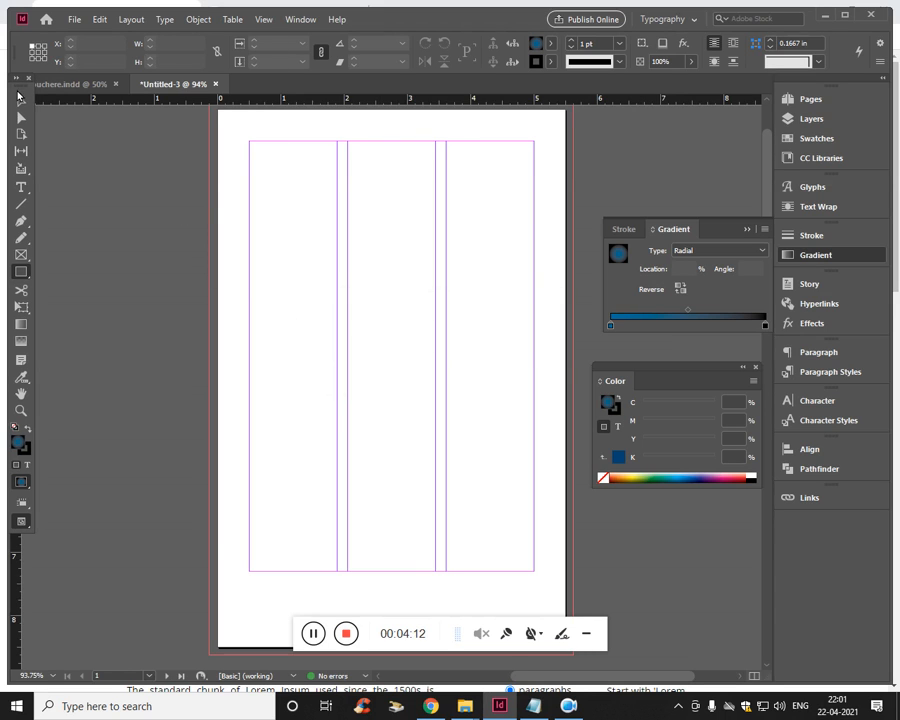
# Draw a 5.75 by 8.75 in gradient-filled rectangle over the whole cover, from bleed corner to bleed corner.
pyautogui.click(18, 96)
pyautogui.scroll(2, 221, 207)
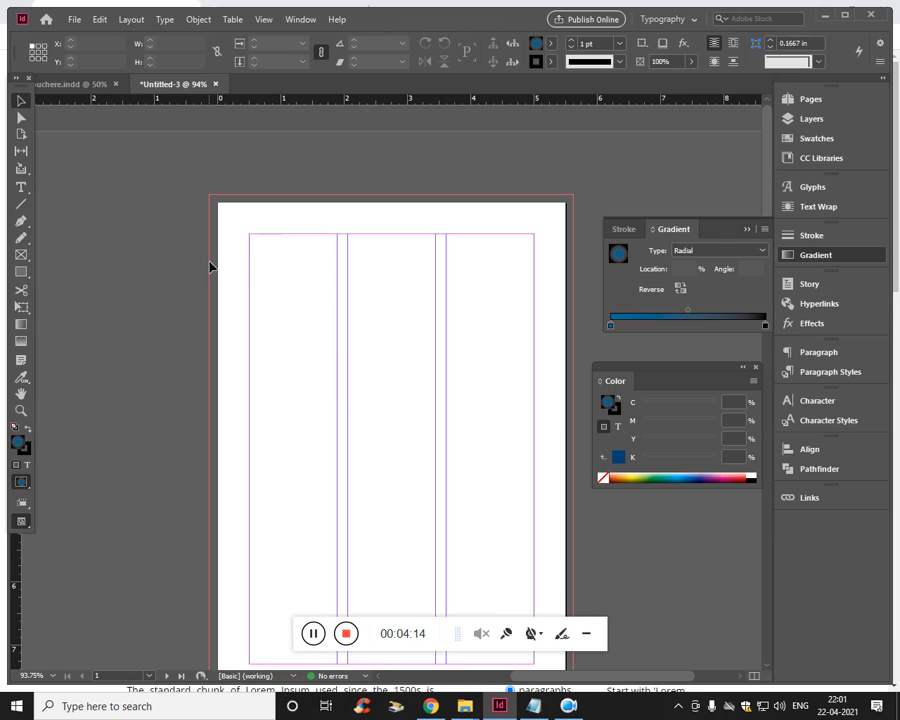
pyautogui.scroll(-1, 391, 365)
pyautogui.scroll(1, 394, 358)
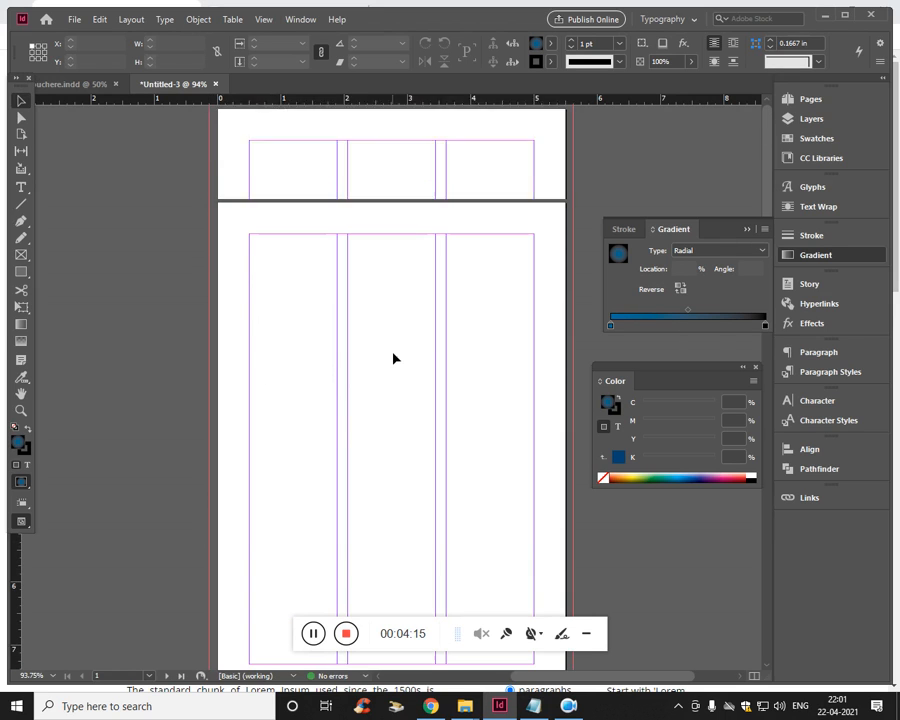
pyautogui.scroll(-1, 410, 400)
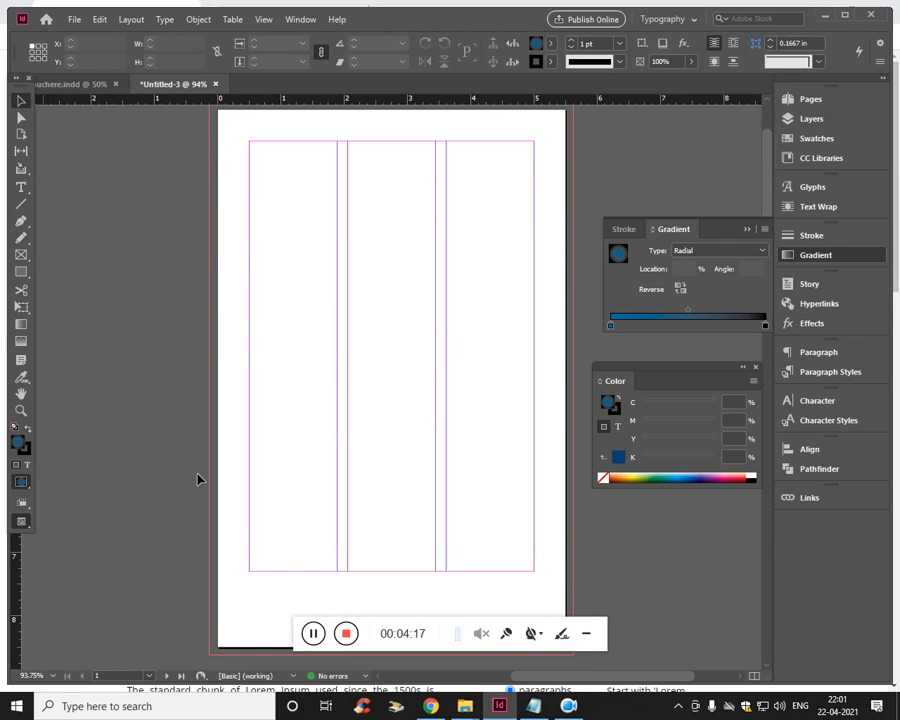
pyautogui.scroll(-1, 295, 472)
pyautogui.scroll(2, 295, 466)
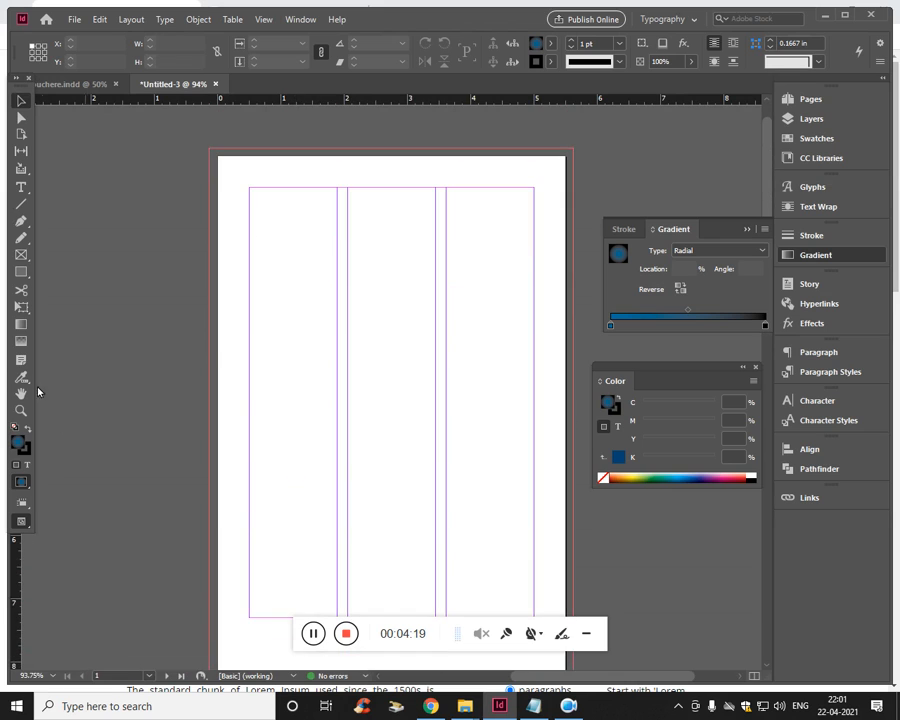
pyautogui.rightClick(22, 278)
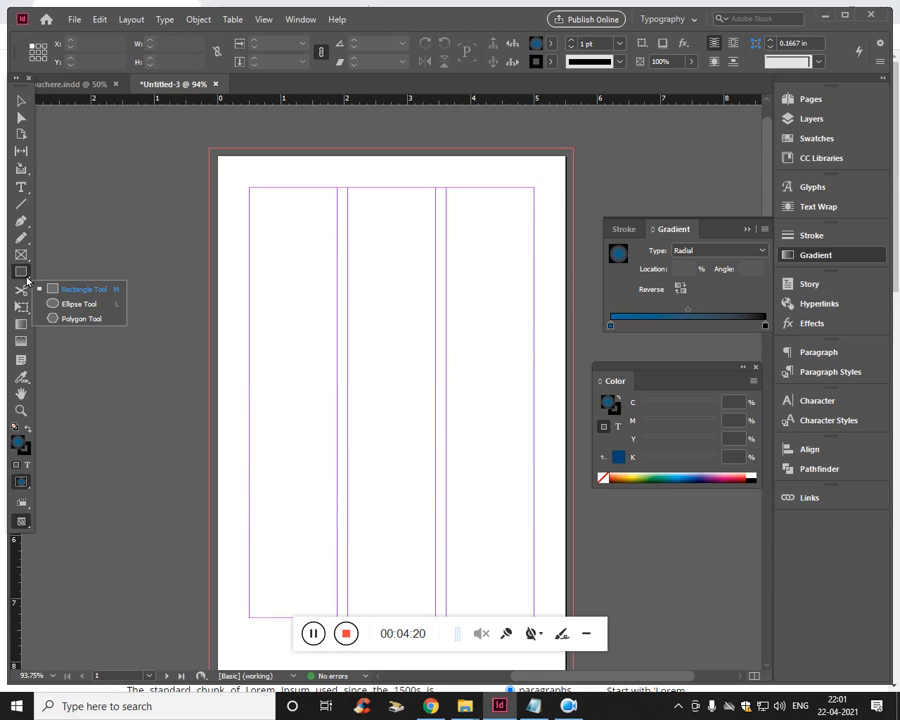
pyautogui.click(78, 290)
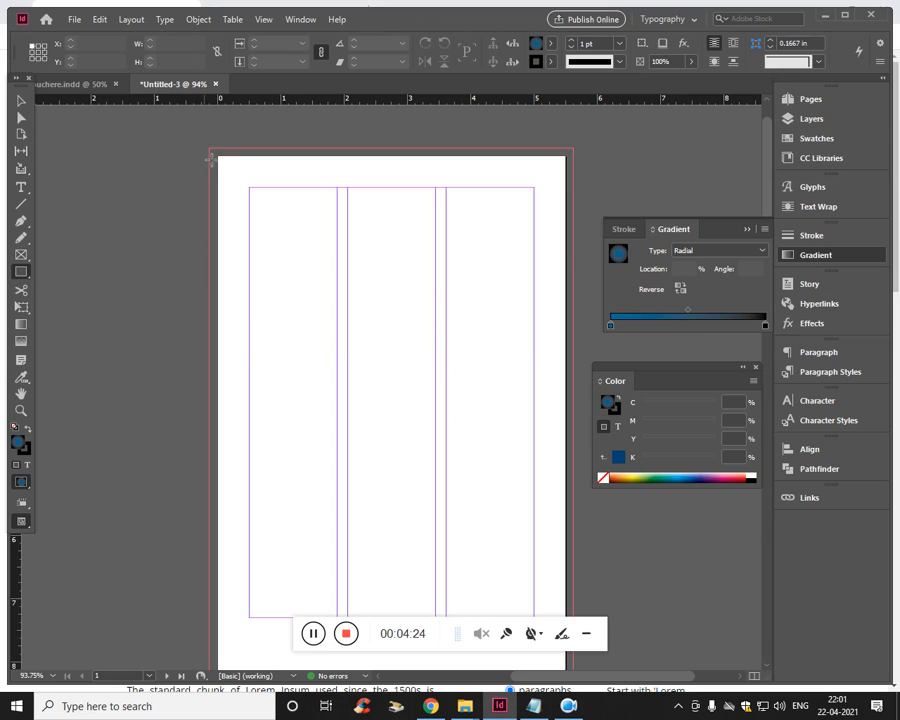
pyautogui.moveTo(212, 153); pyautogui.dragTo(583, 627)
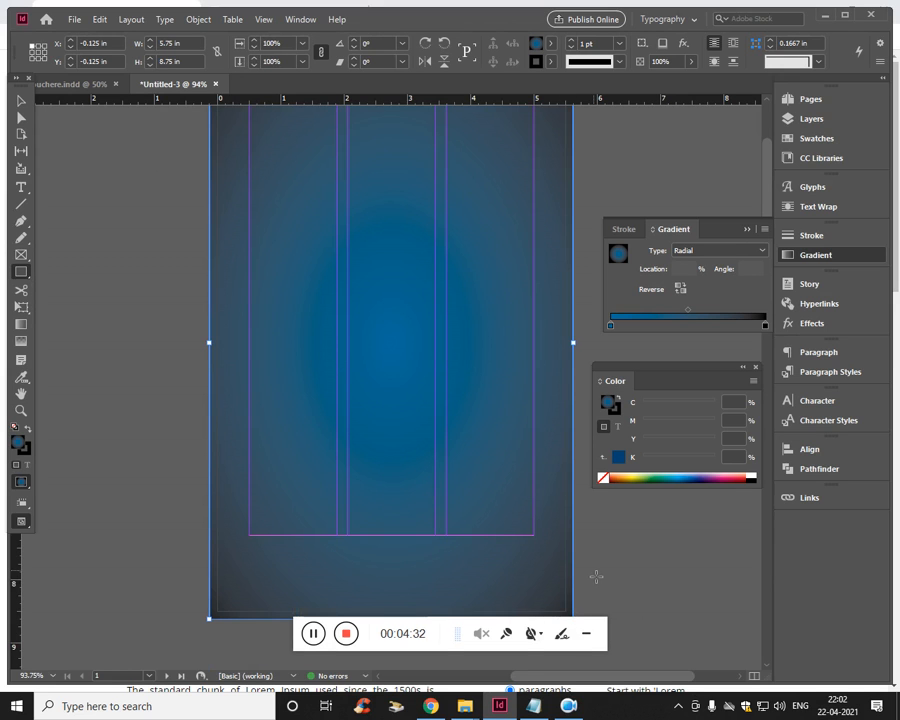
# Set the black end stop of the cover rectangle's gradient to C 100, M 50, Y 0, K 50.
pyautogui.scroll(2, 595, 576)
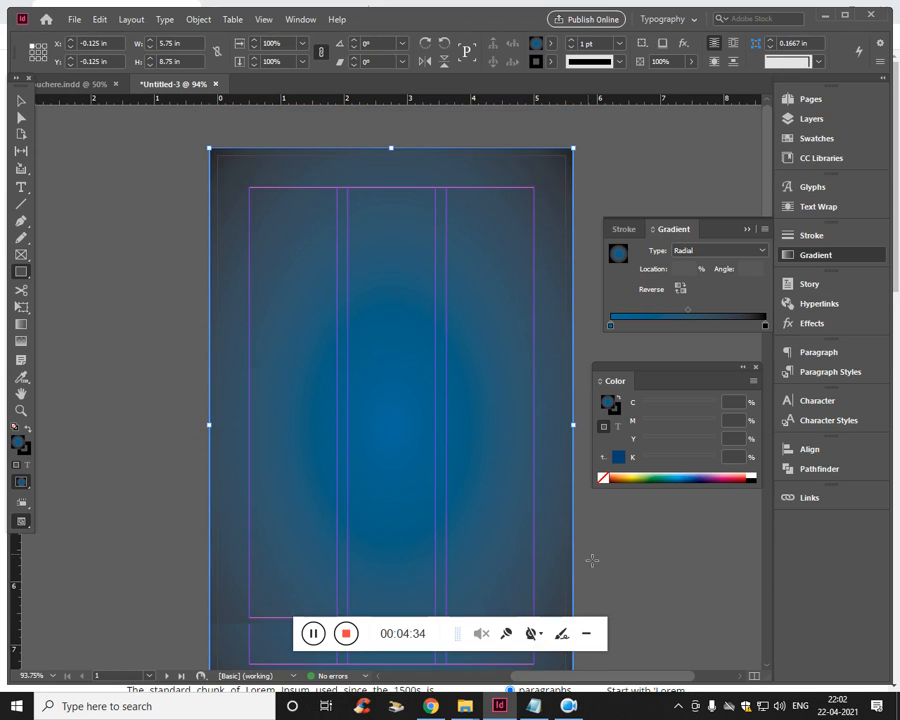
pyautogui.click(765, 326)
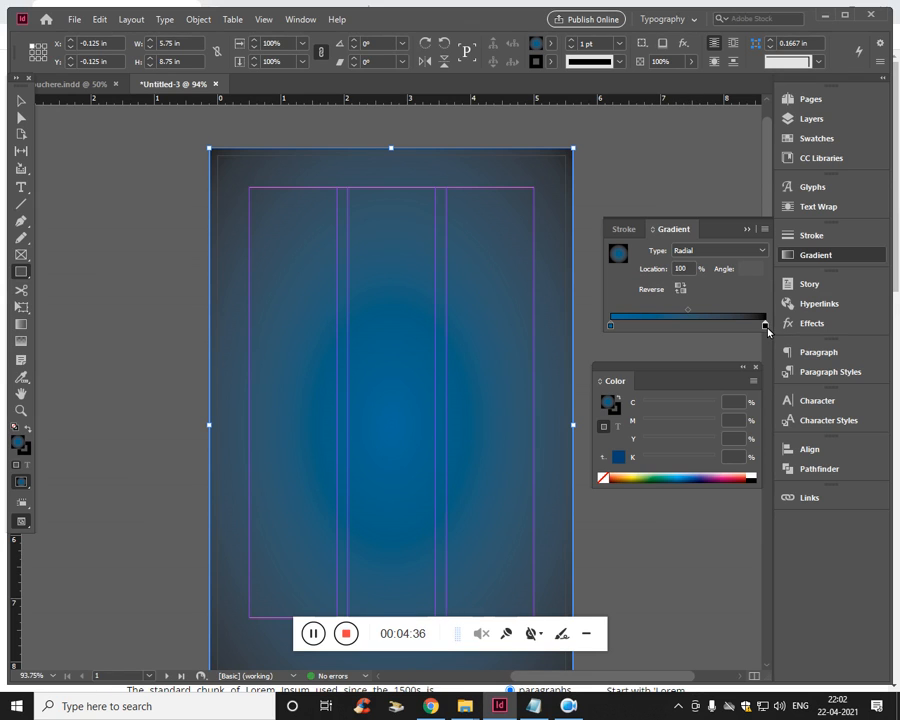
pyautogui.click(742, 403)
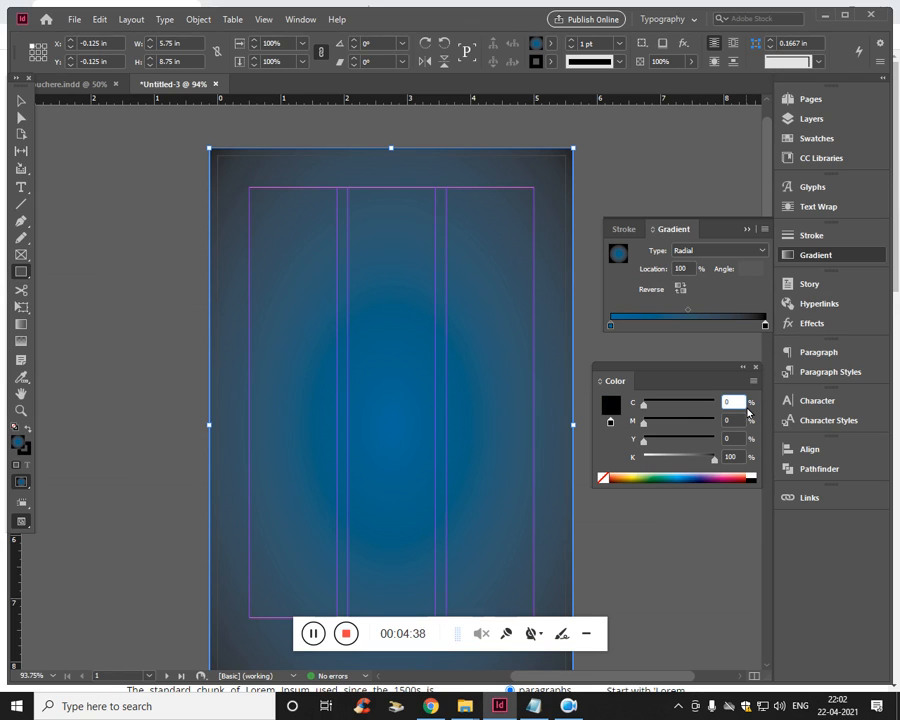
pyautogui.write('100')
pyautogui.press('Tab')
pyautogui.write('50')
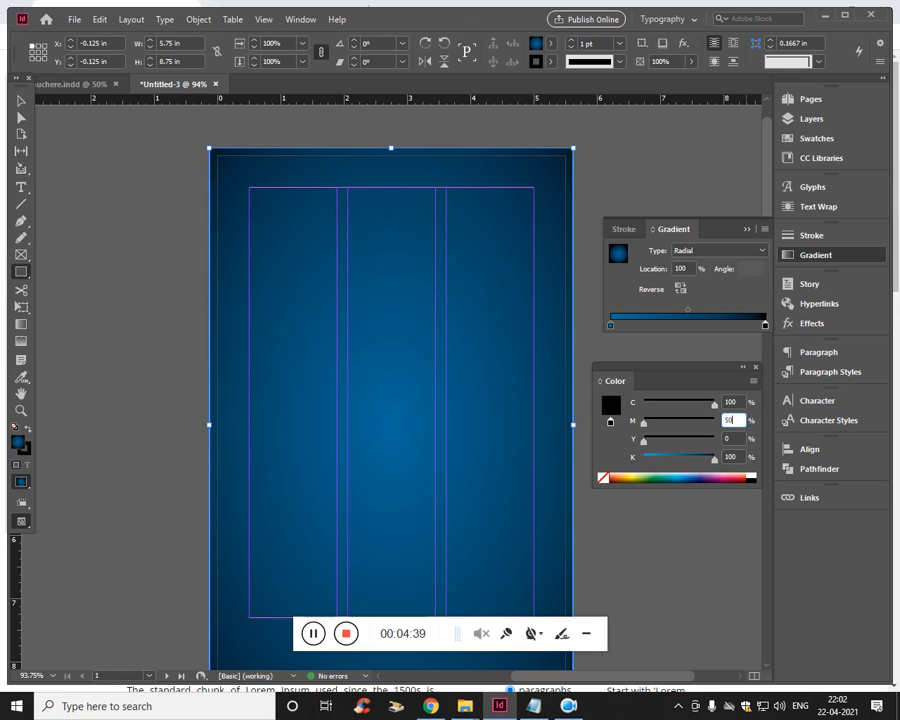
pyautogui.press('Tab')
pyautogui.press('Tab')
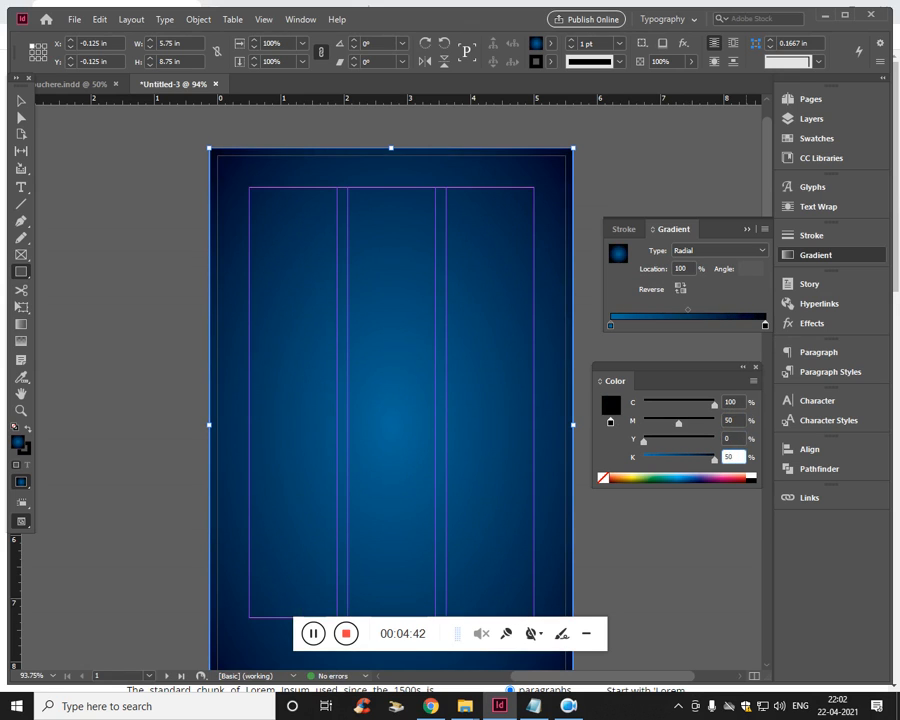
pyautogui.press('Tab')
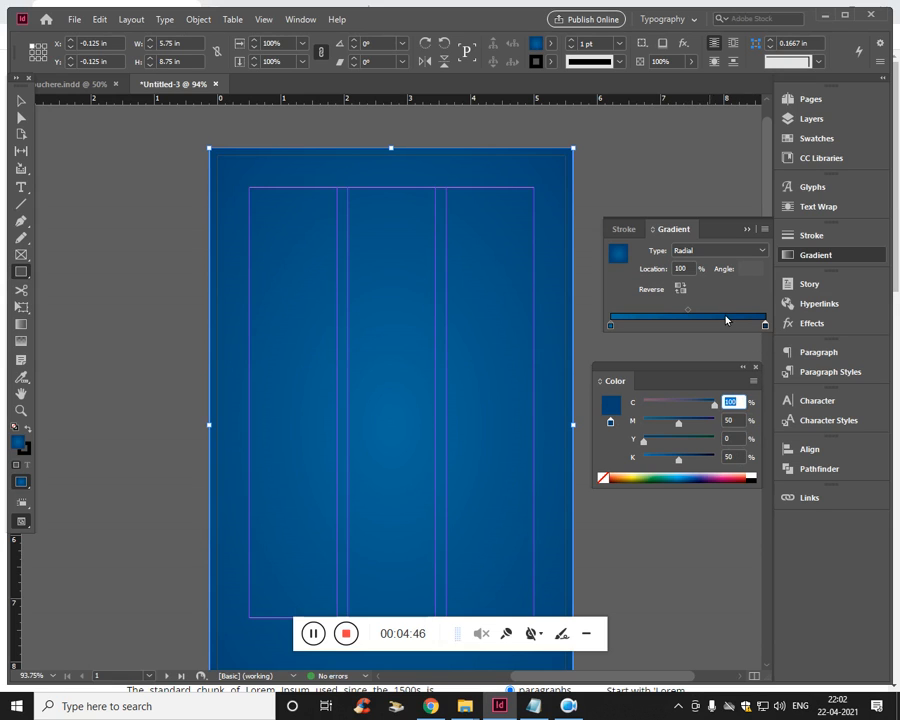
# Lock the cover's background rectangle in Layer 1.
pyautogui.scroll(-2, 380, 304)
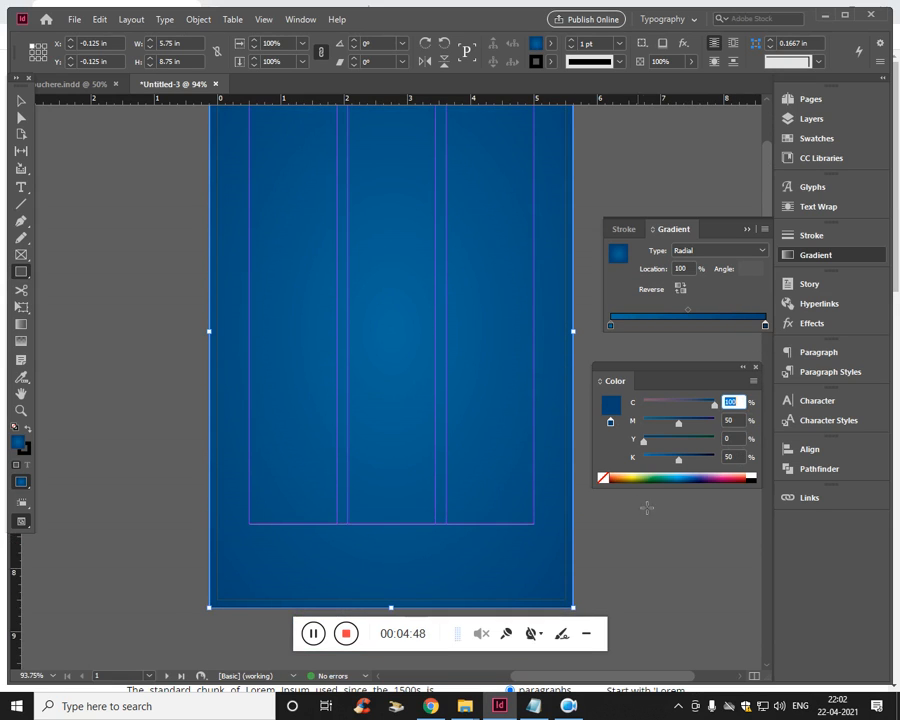
pyautogui.click(746, 230)
pyautogui.scroll(2, 604, 331)
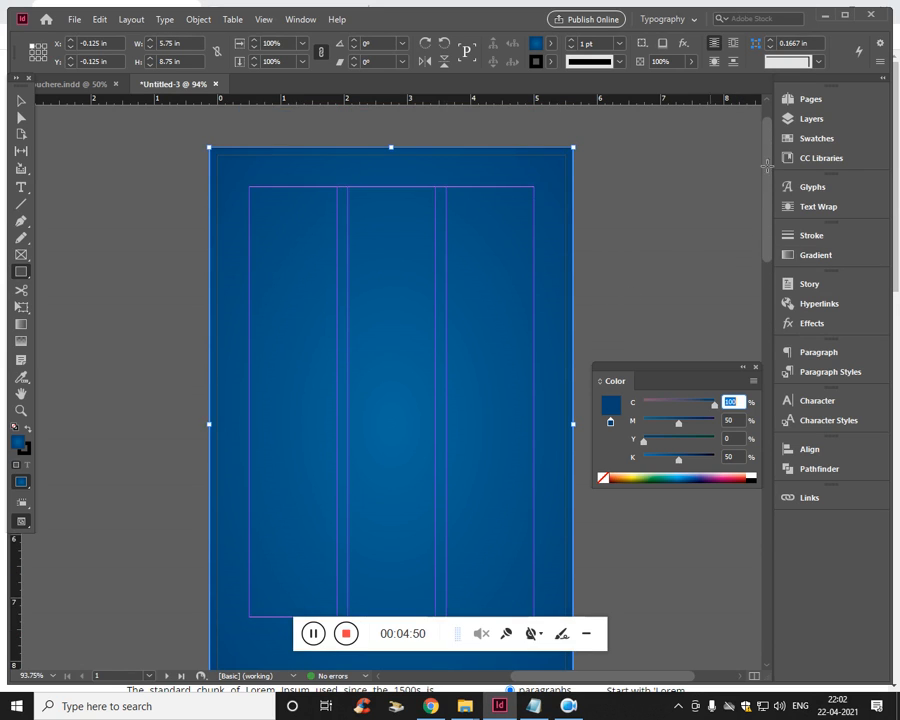
pyautogui.scroll(-2, 666, 202)
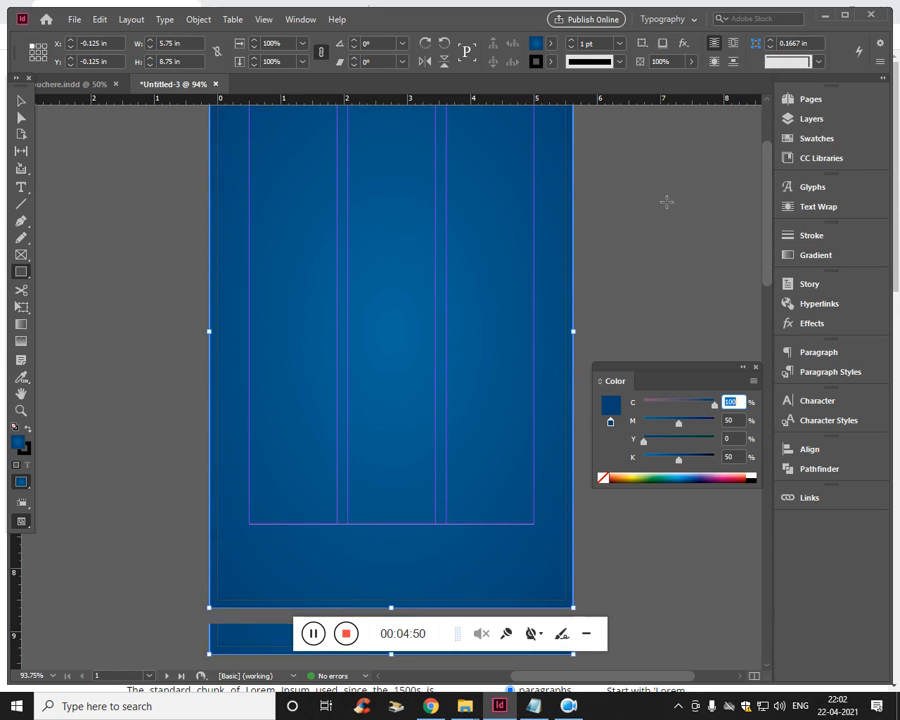
pyautogui.click(820, 122)
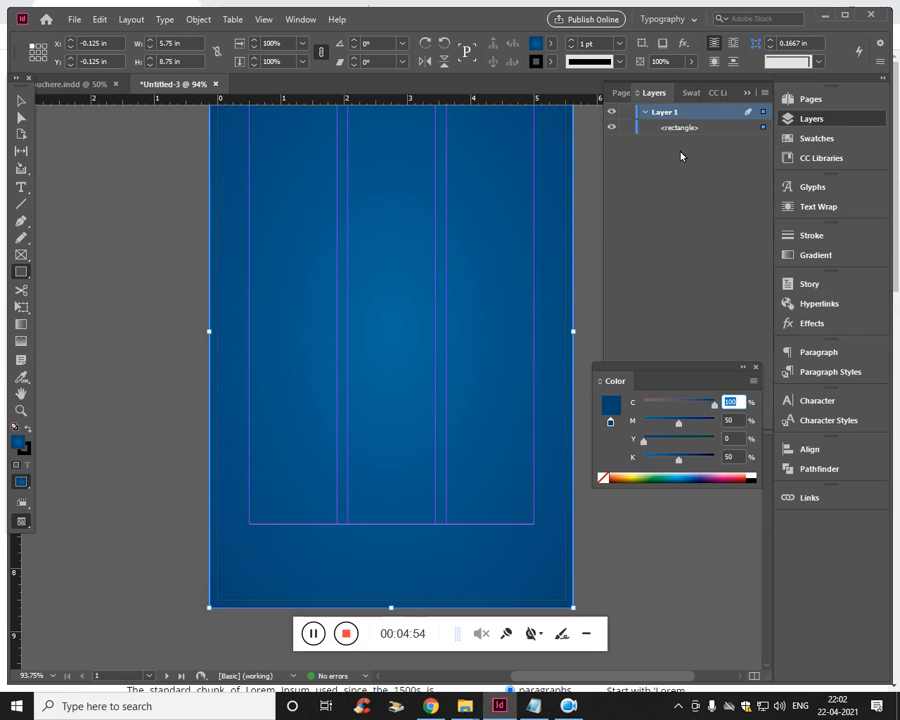
pyautogui.click(627, 127)
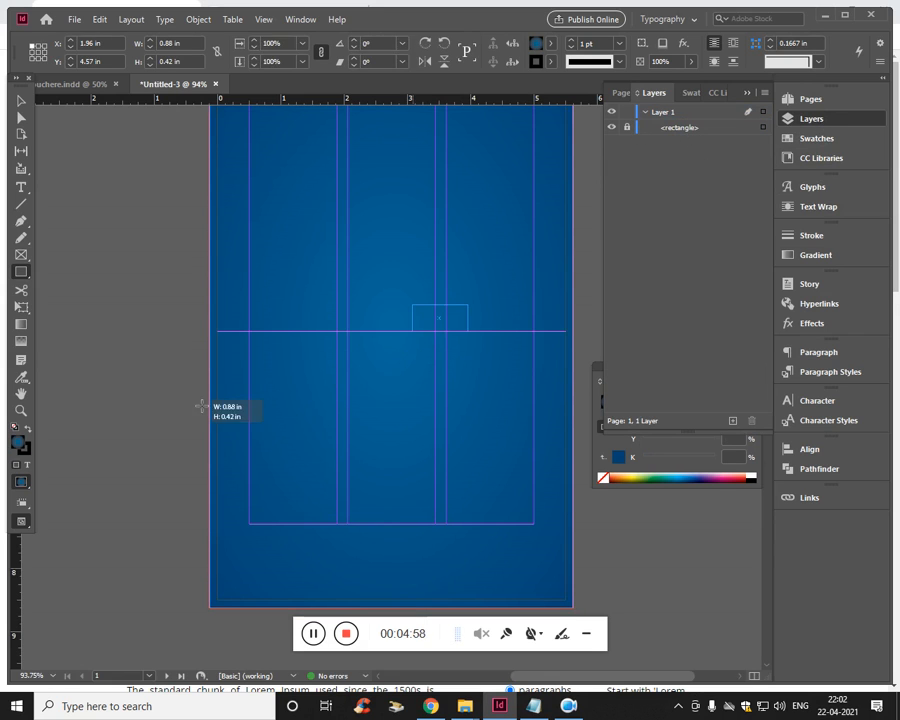
pyautogui.click(42, 357)
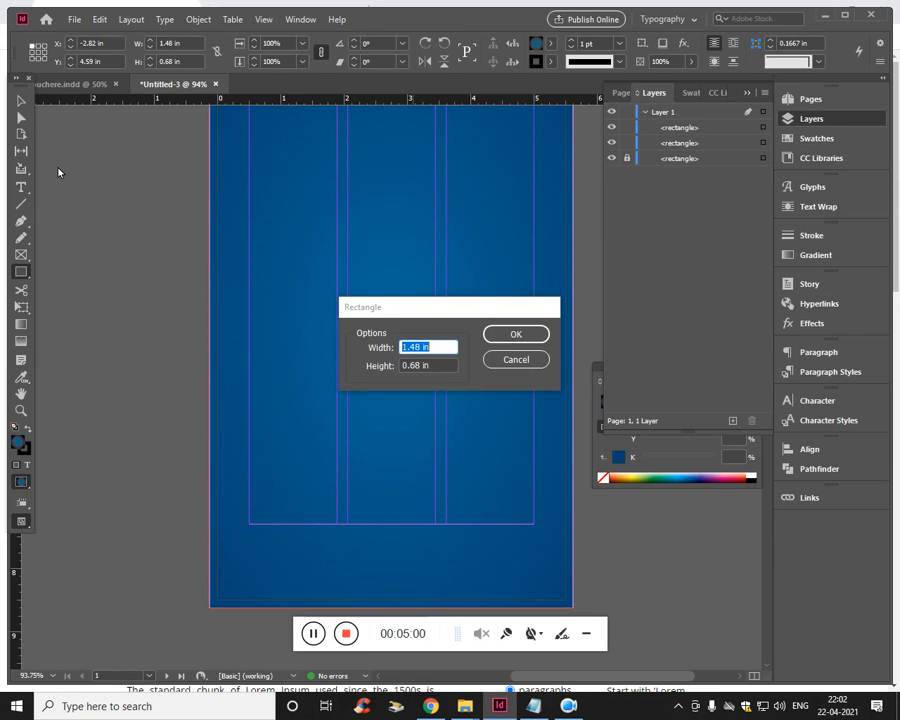
pyautogui.press('Return')
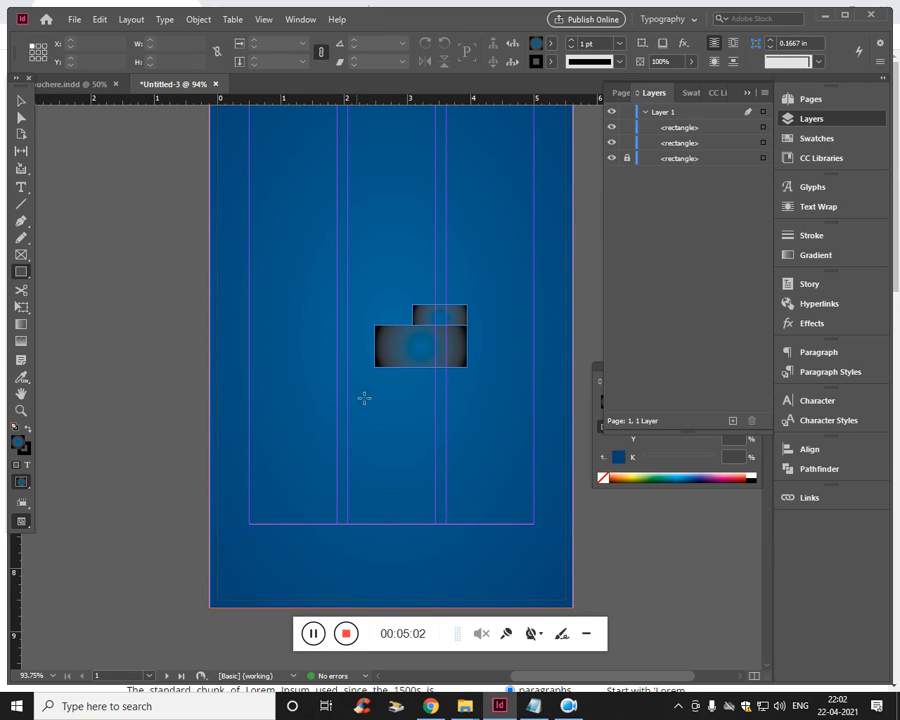
pyautogui.click(215, 253)
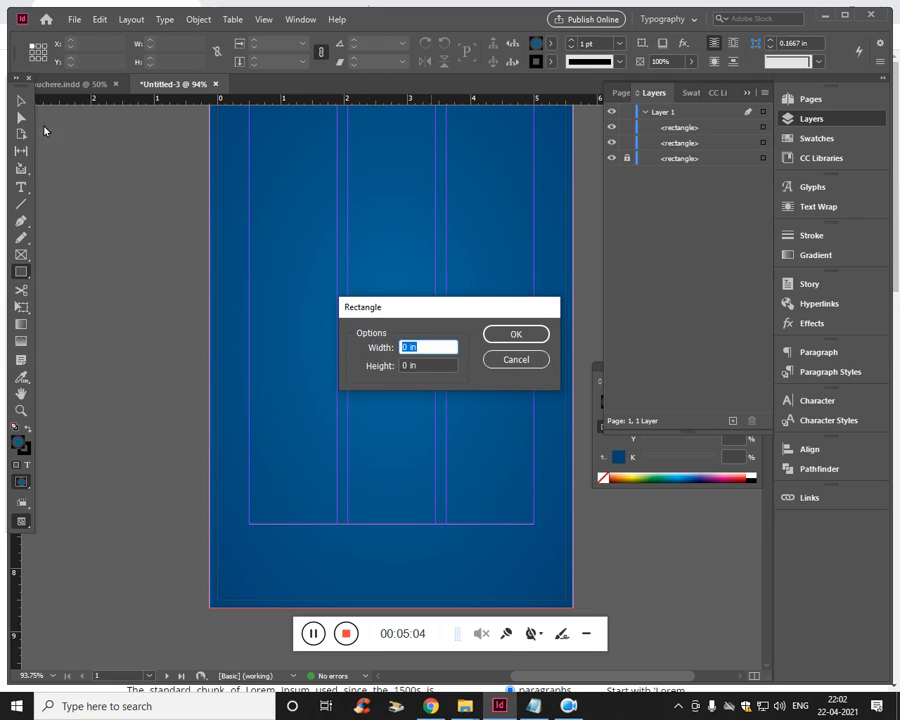
pyautogui.click(516, 360)
pyautogui.click(20, 98)
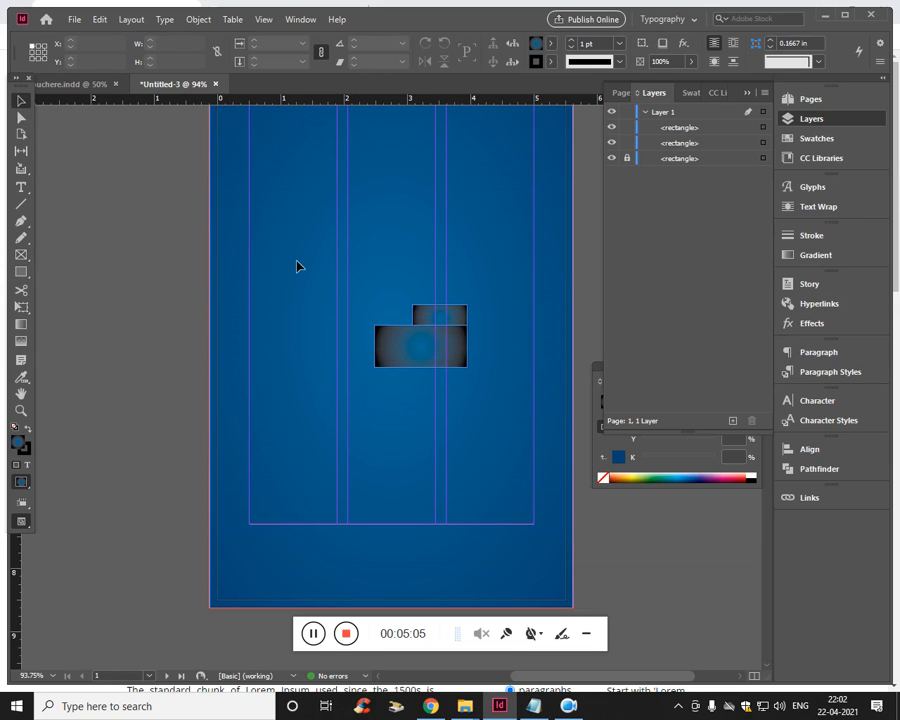
pyautogui.click(427, 341)
pyautogui.press('Delete')
pyautogui.click(463, 318)
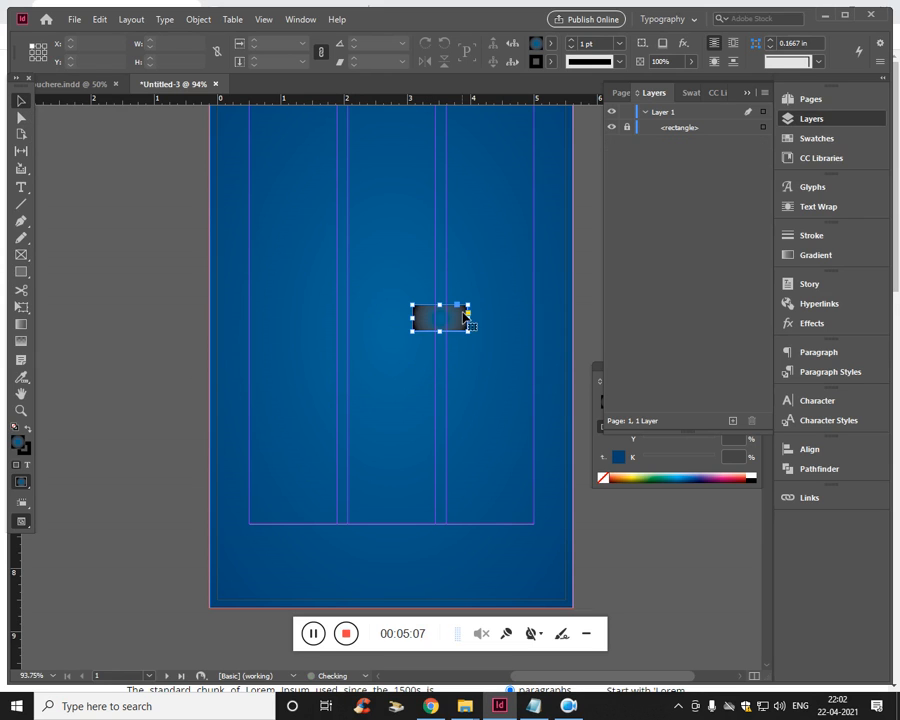
pyautogui.press('Delete')
# Place the image 164874 from the Desktop over the cover's right part, about 4.12 in wide and 8.7 in high, spanning the page height.
pyautogui.scroll(3, 277, 333)
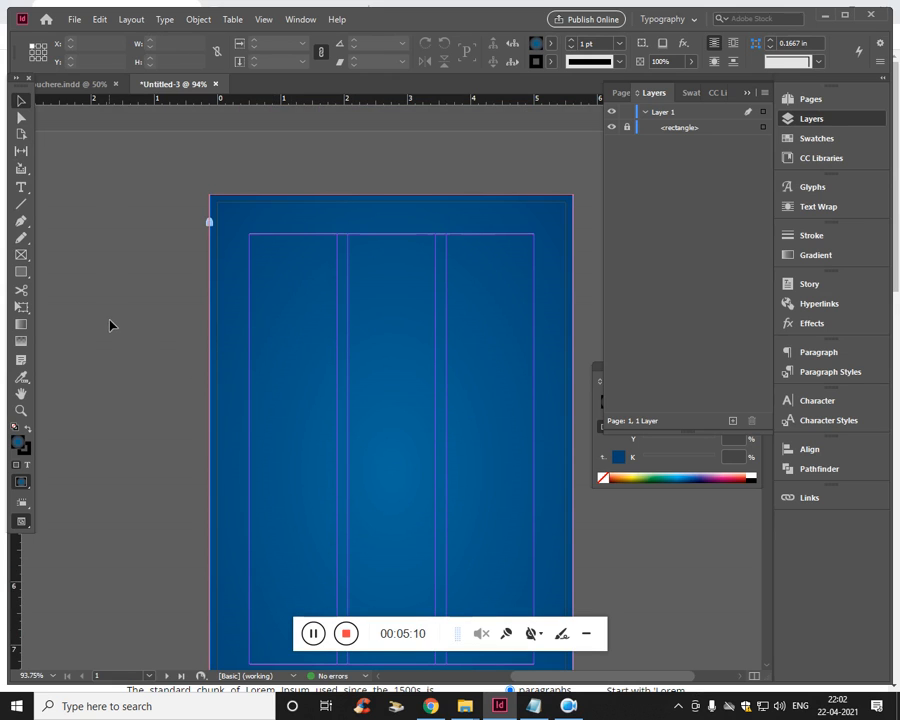
pyautogui.click(74, 19)
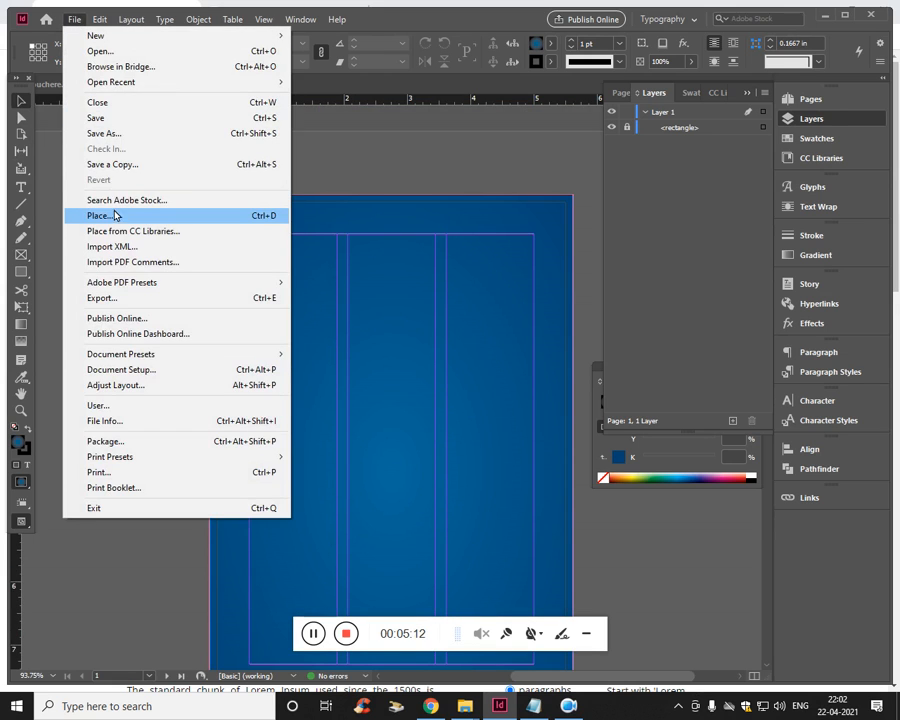
pyautogui.click(118, 215)
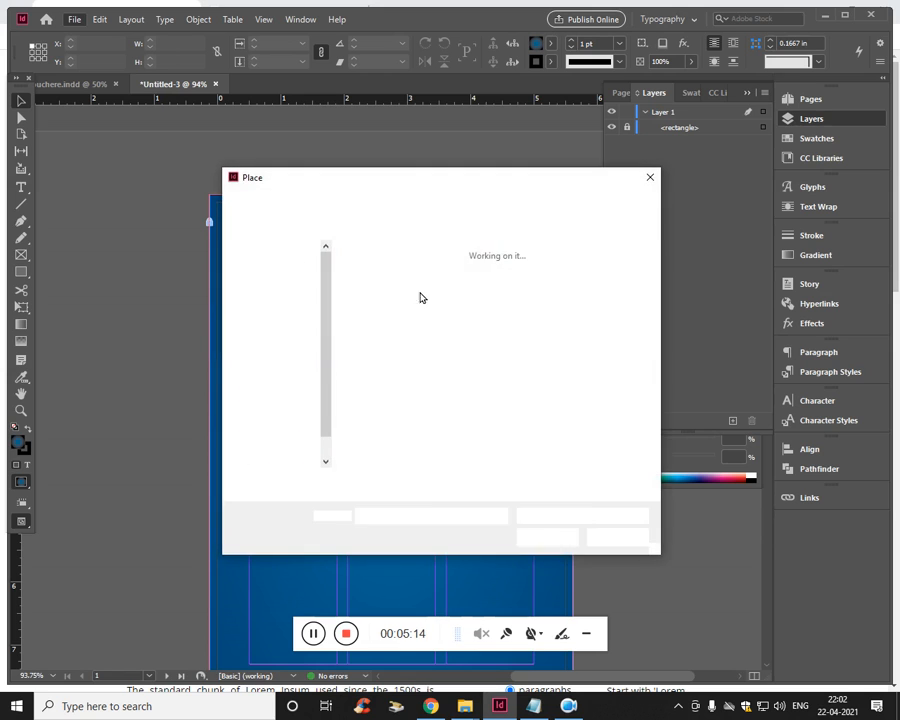
pyautogui.click(557, 322)
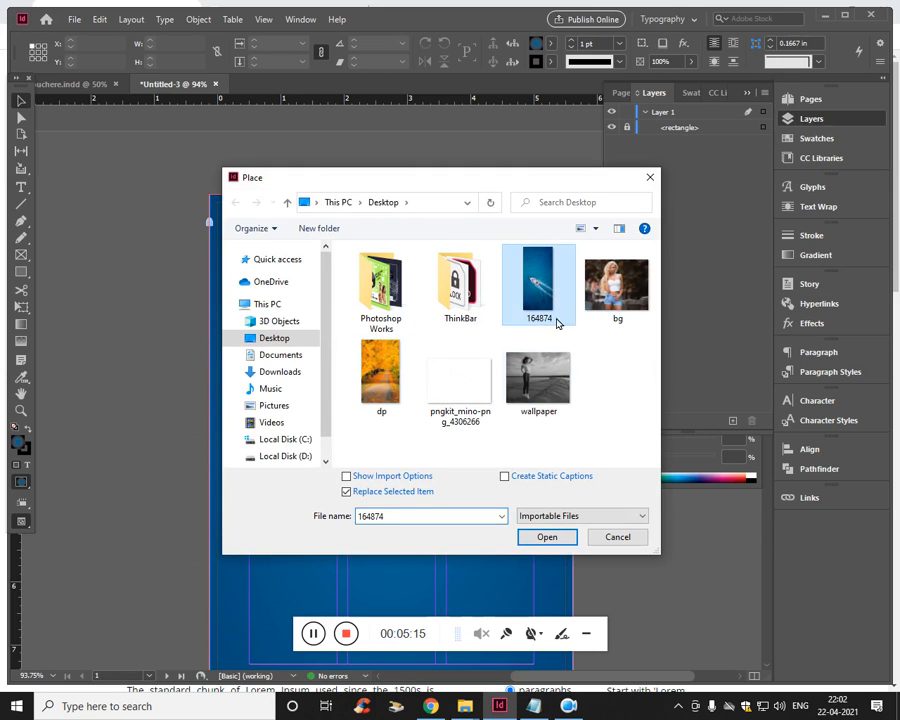
pyautogui.click(557, 537)
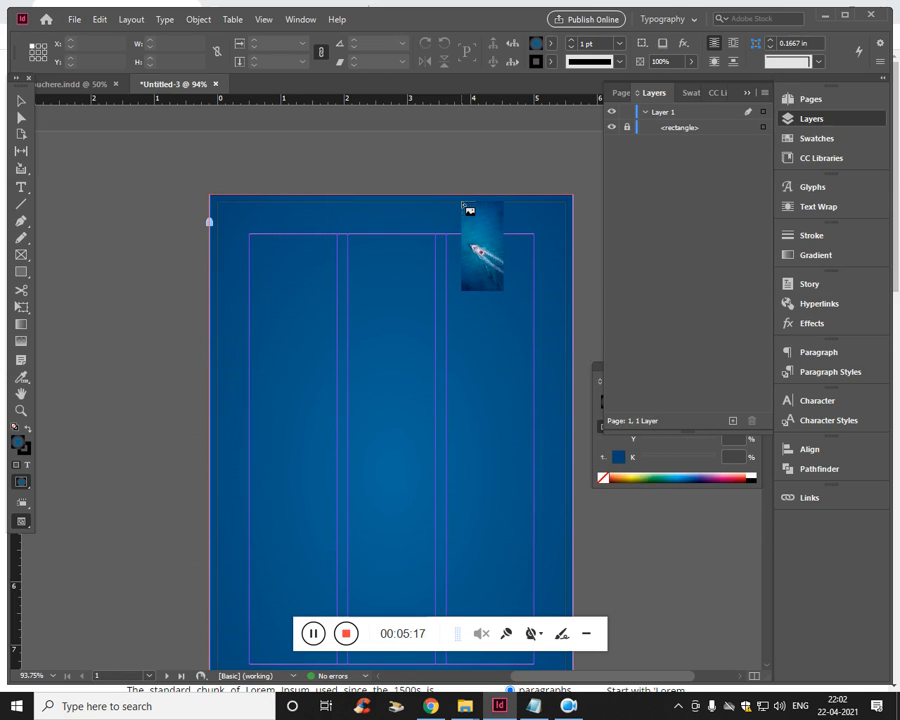
pyautogui.moveTo(450, 197)
pyautogui.mouseDown()
pyautogui.moveTo(486, 338)
pyautogui.moveTo(611, 538)
pyautogui.moveTo(658, 638)
pyautogui.moveTo(655, 665)
pyautogui.moveTo(620, 640)
pyautogui.moveTo(580, 574)
pyautogui.moveTo(577, 543)
pyautogui.mouseUp()
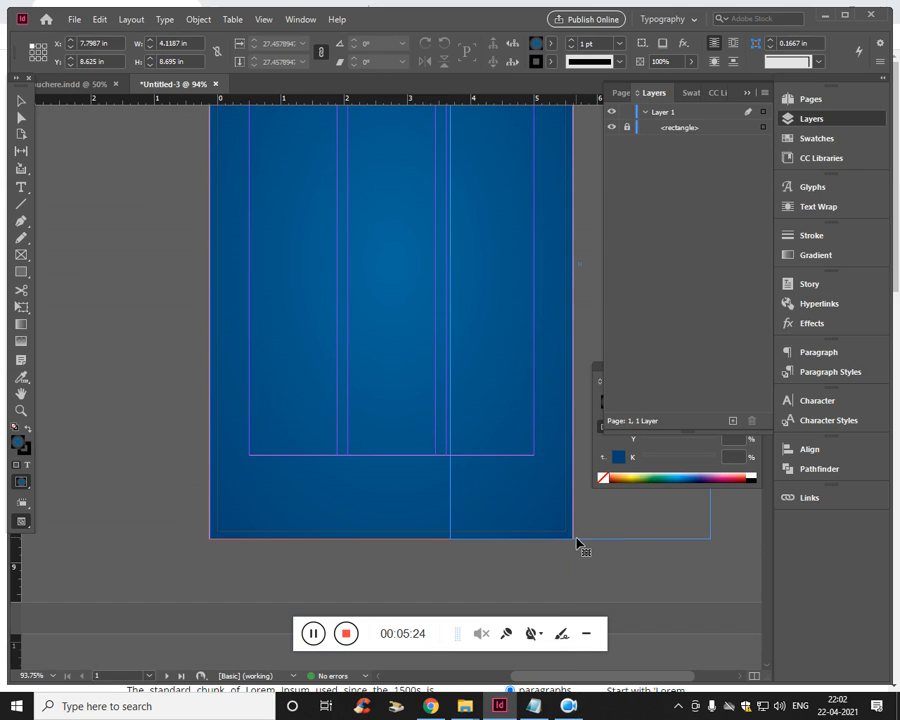
pyautogui.scroll(3, 340, 340)
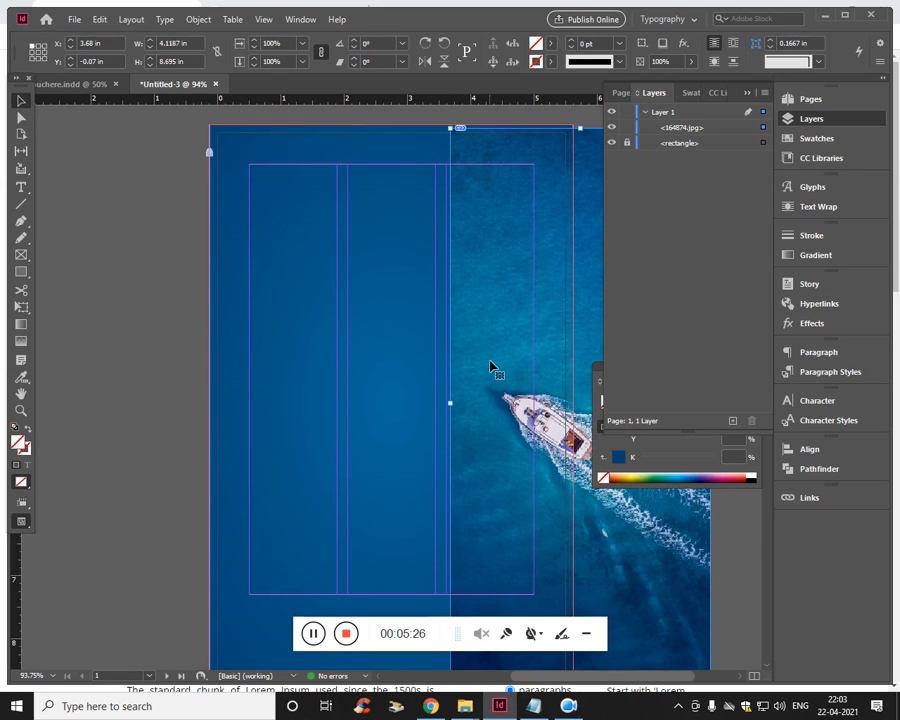
# Shift the boat photo about 0.74 in left inside its frame so the boat sits on the page, and preview the cover.
pyautogui.hotkey('ctrl', '-')
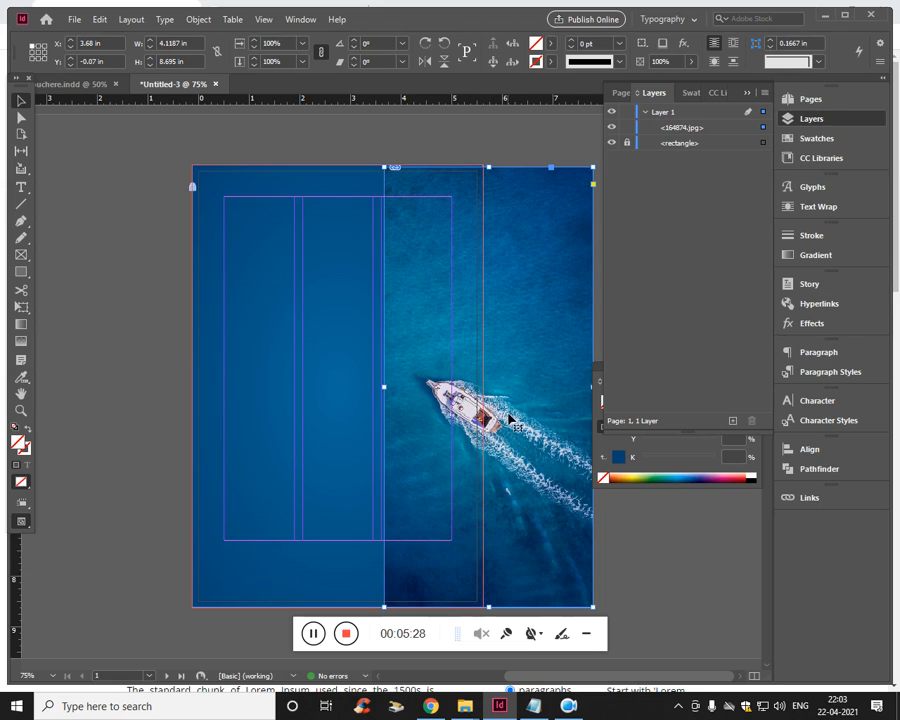
pyautogui.click(271, 397)
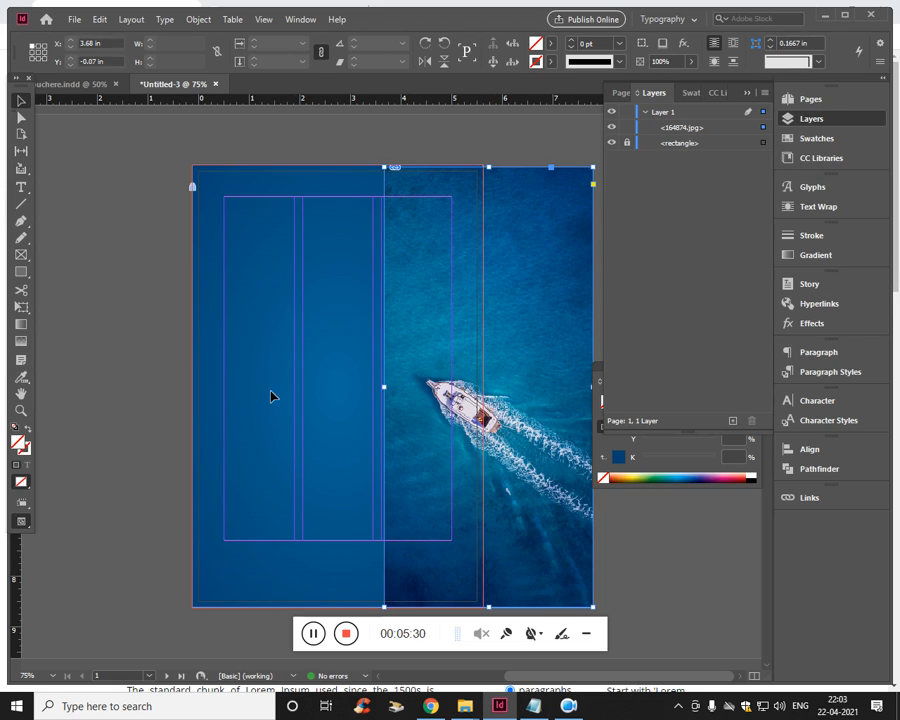
pyautogui.moveTo(452, 424); pyautogui.dragTo(458, 428)
pyautogui.doubleClick(478, 417)
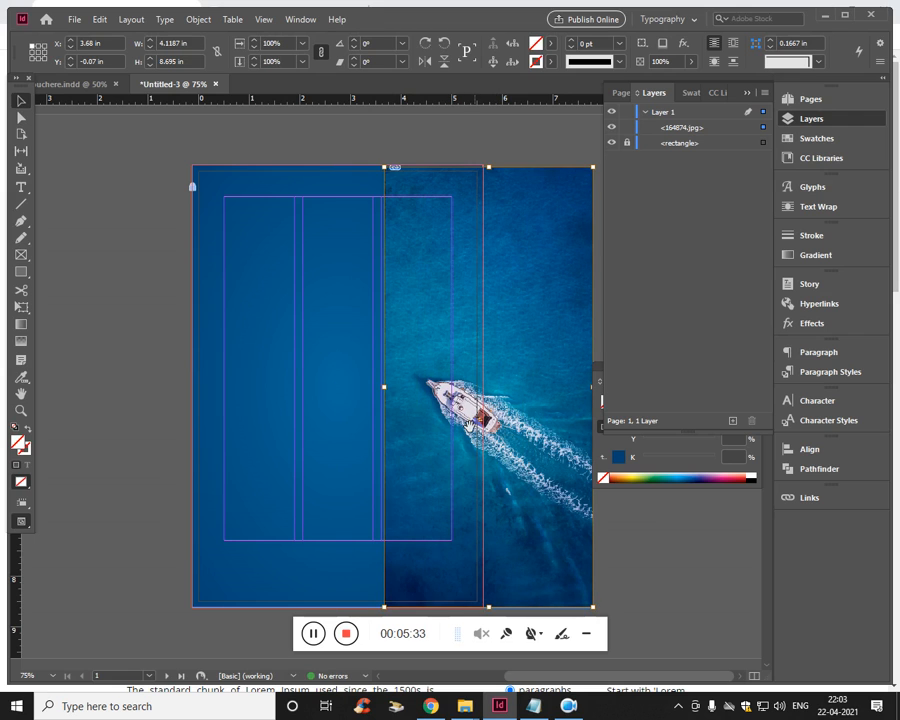
pyautogui.click(322, 450)
pyautogui.click(492, 420)
pyautogui.moveTo(490, 421); pyautogui.dragTo(455, 419)
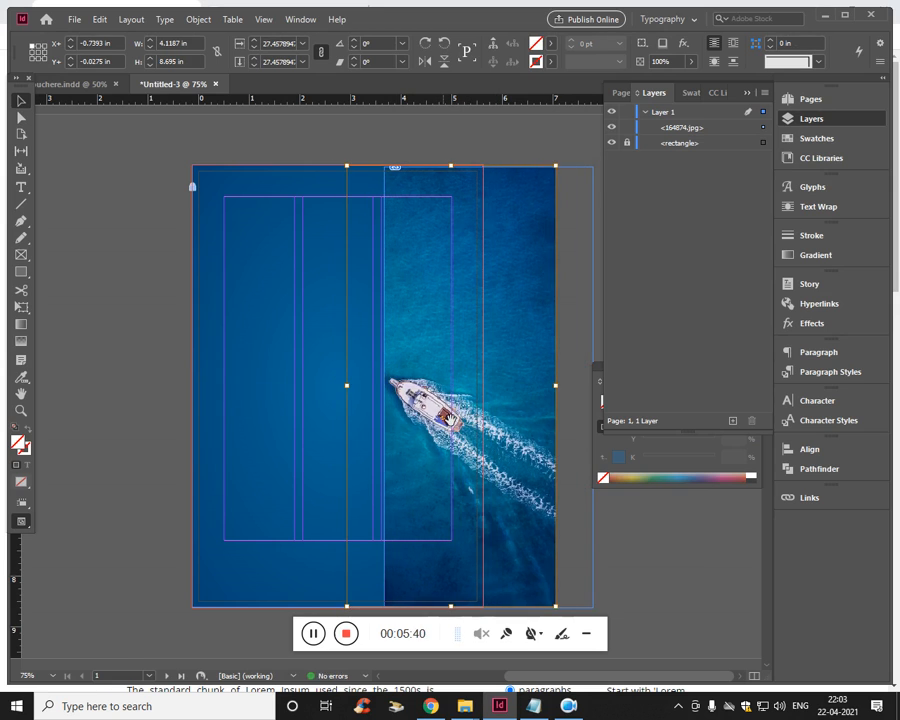
pyautogui.click(596, 510)
pyautogui.press('w')
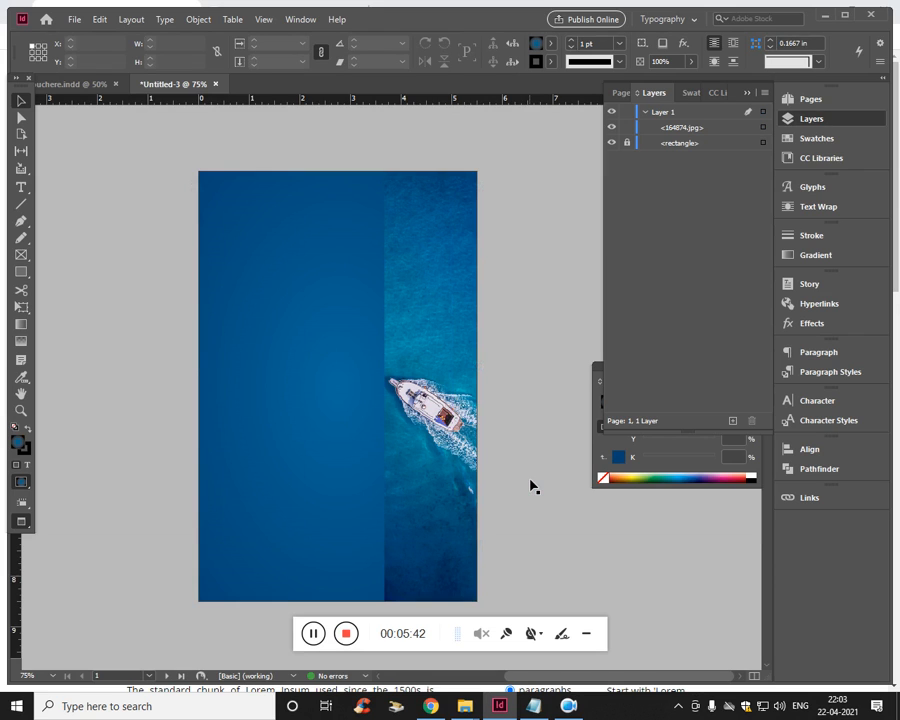
pyautogui.hotkey('ctrl', '=')
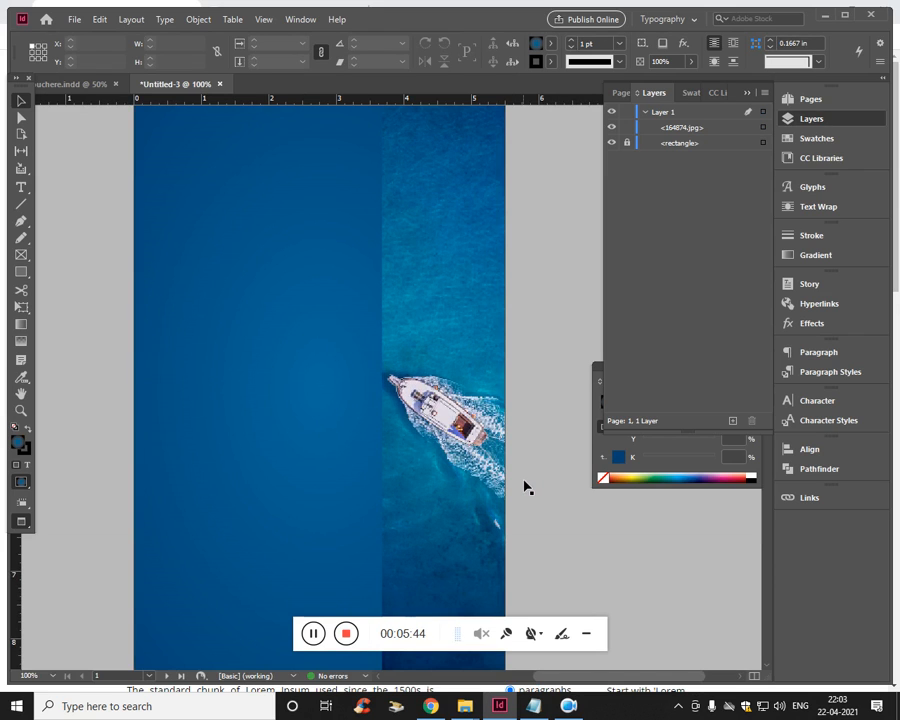
pyautogui.press('w')
# Place the play-button image pngkit_mino-png_4306266 from the Desktop at the cover's left edge, about 2.75 in wide and 1.92 in high.
pyautogui.scroll(2, 206, 372)
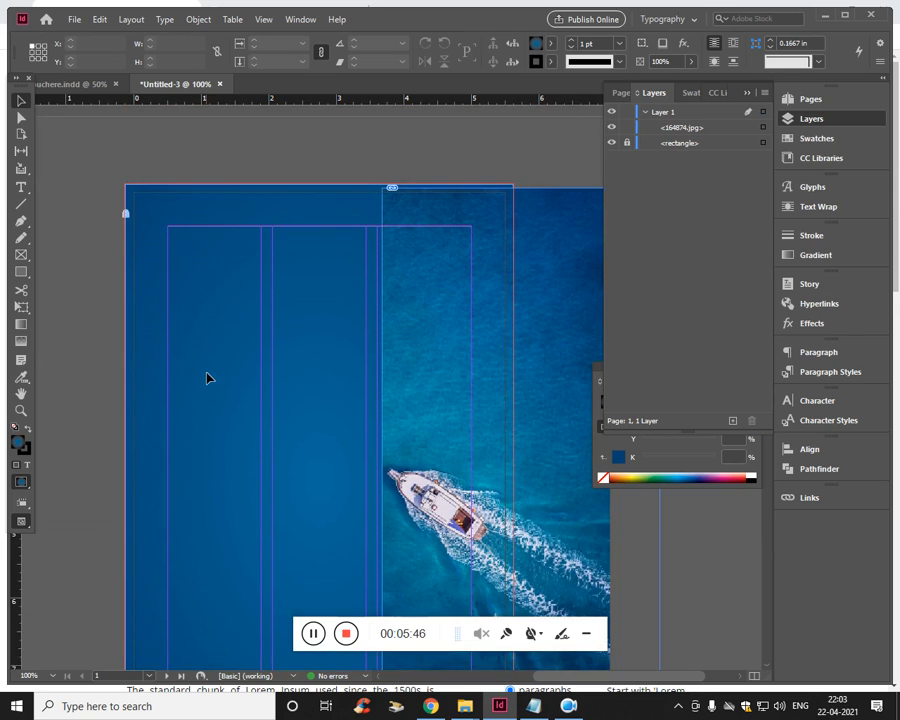
pyautogui.hotkey('ctrl', '-')
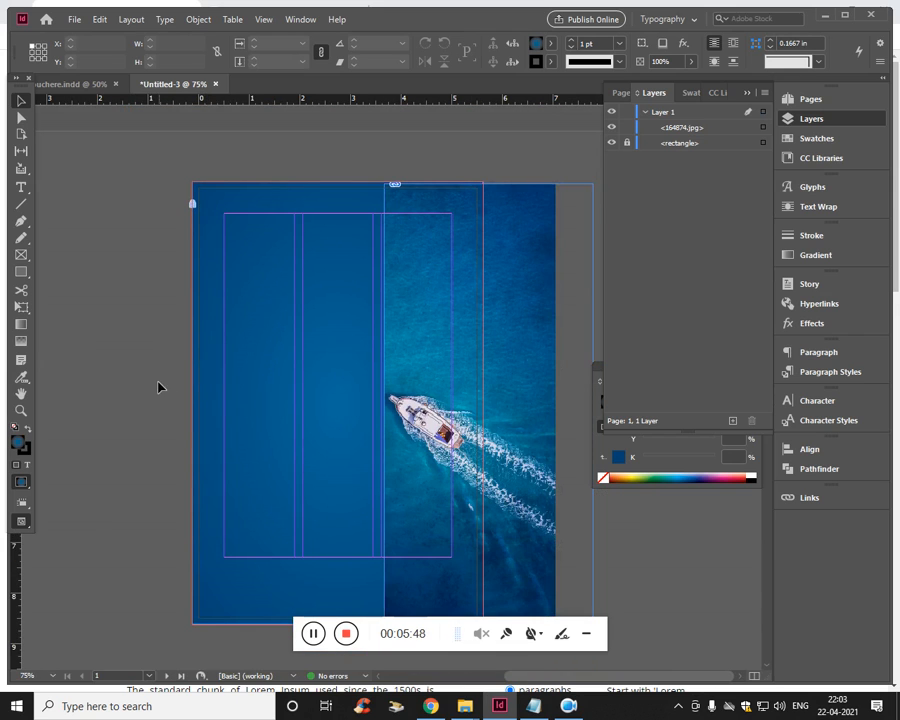
pyautogui.click(86, 22)
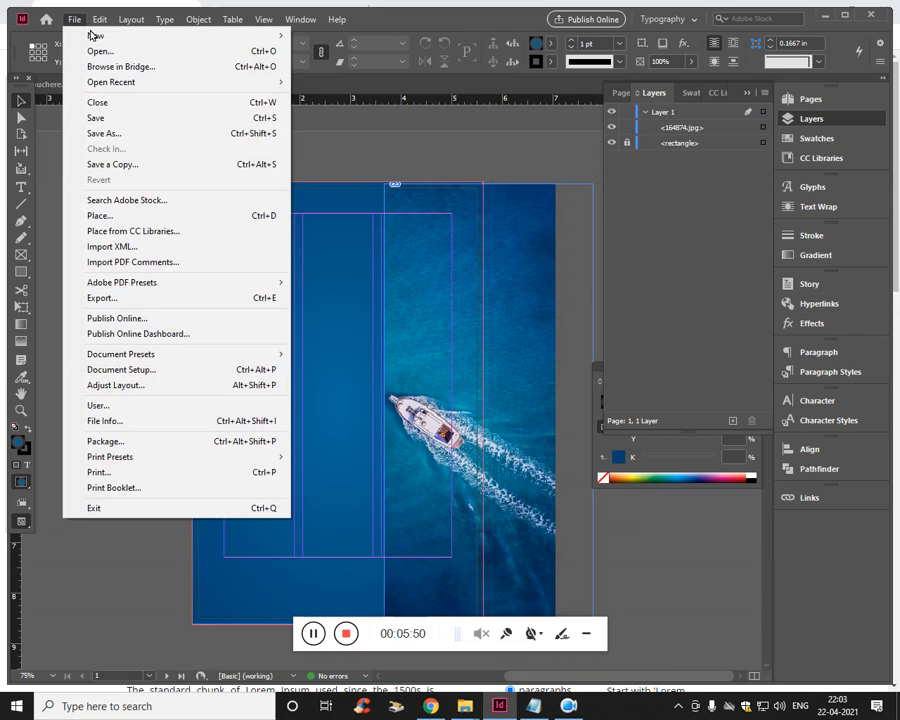
pyautogui.click(104, 215)
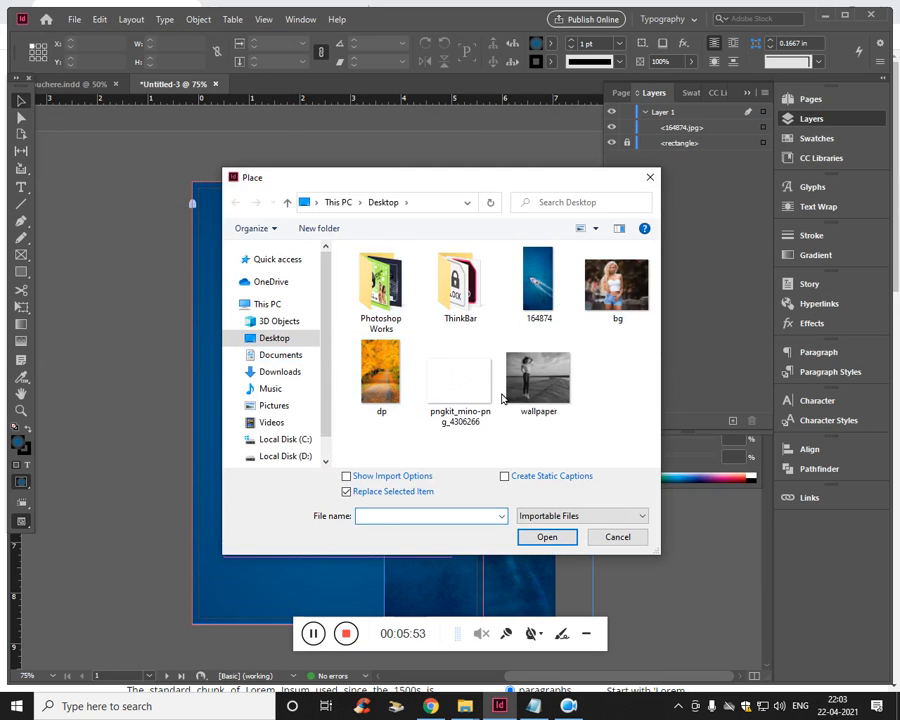
pyautogui.click(460, 380)
pyautogui.click(547, 536)
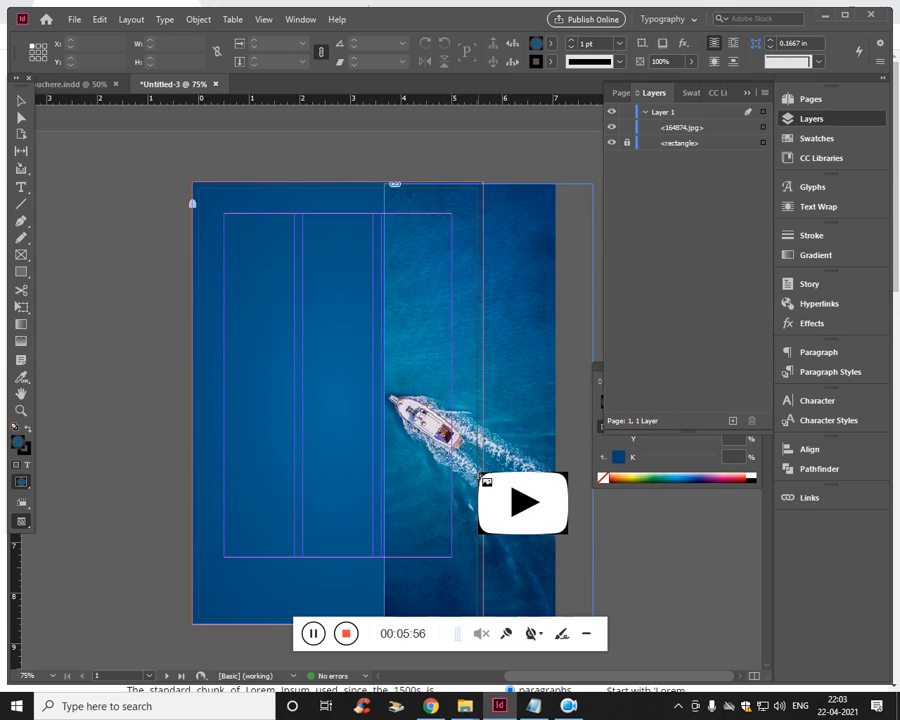
pyautogui.moveTo(85, 298); pyautogui.dragTo(224, 410)
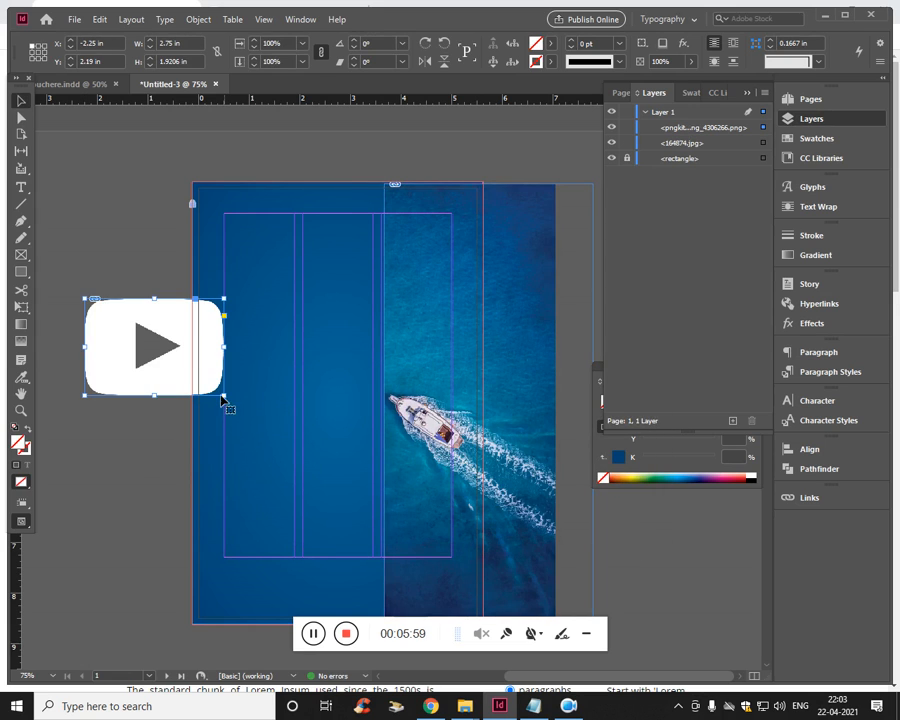
# Move the play-button image onto the blue area of the cover and rotate it by about 31.5°.
pyautogui.moveTo(175, 372); pyautogui.dragTo(290, 386)
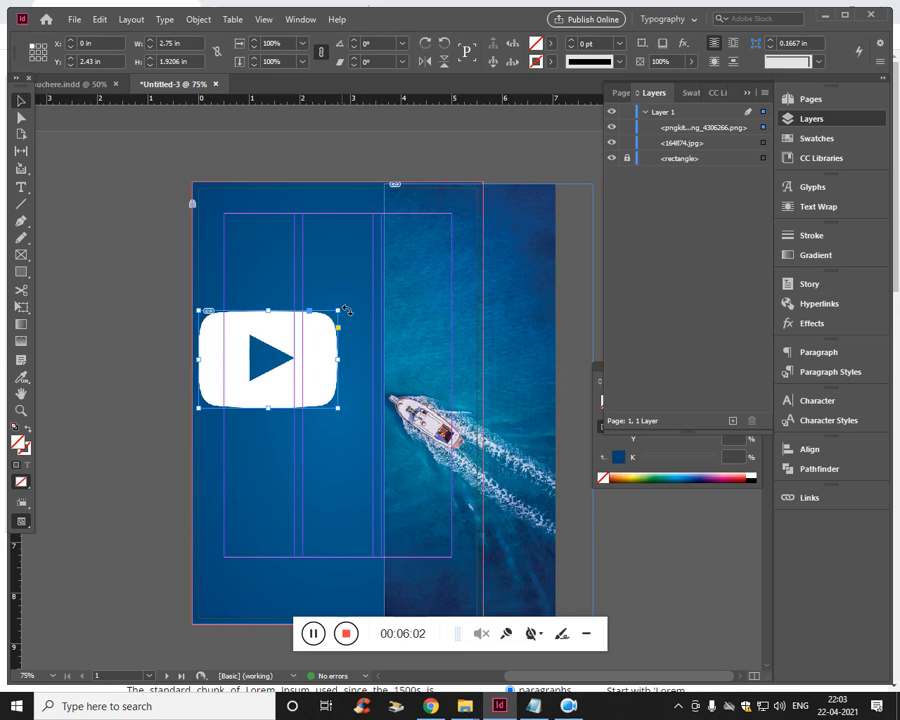
pyautogui.moveTo(345, 311); pyautogui.dragTo(297, 271)
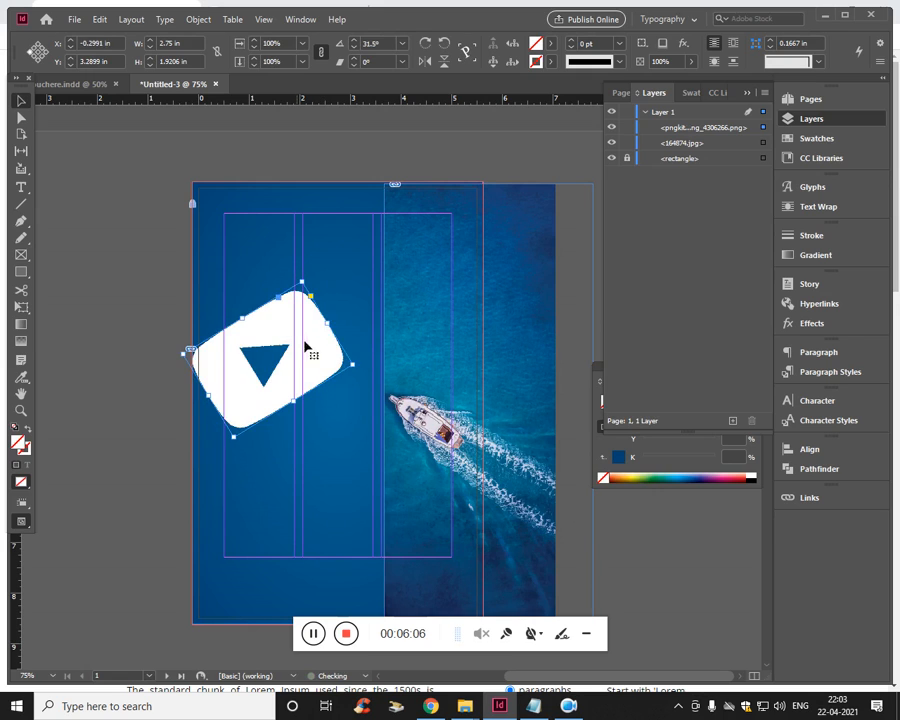
pyautogui.moveTo(307, 348)
pyautogui.mouseDown()
pyautogui.moveTo(331, 341)
pyautogui.moveTo(321, 344)
pyautogui.mouseUp()
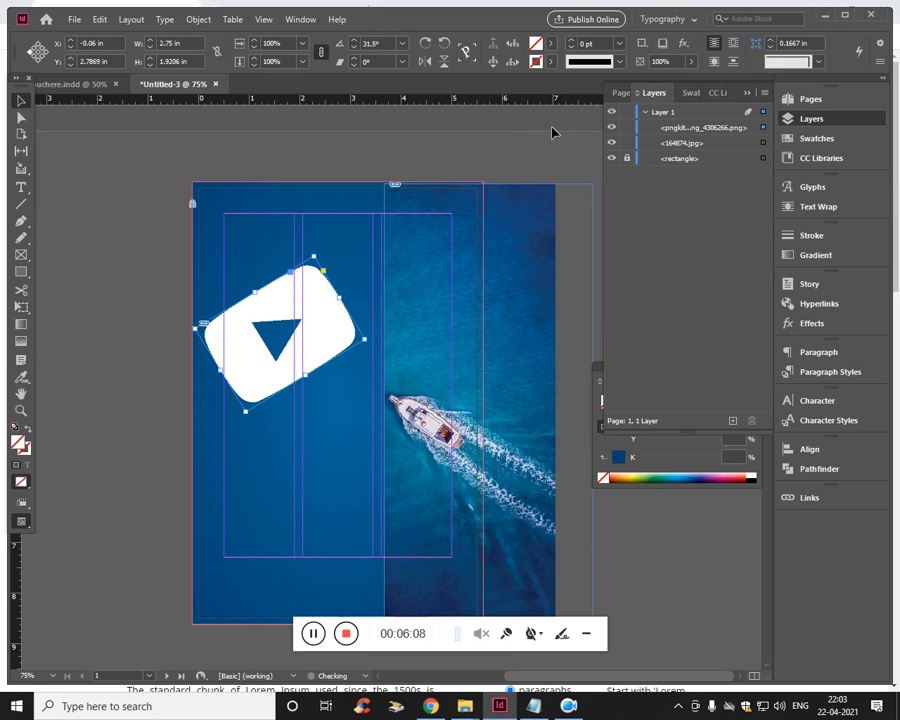
# Reduce the play-button image's opacity to 37% with the Transparency effect.
pyautogui.click(198, 20)
pyautogui.moveTo(241, 314)
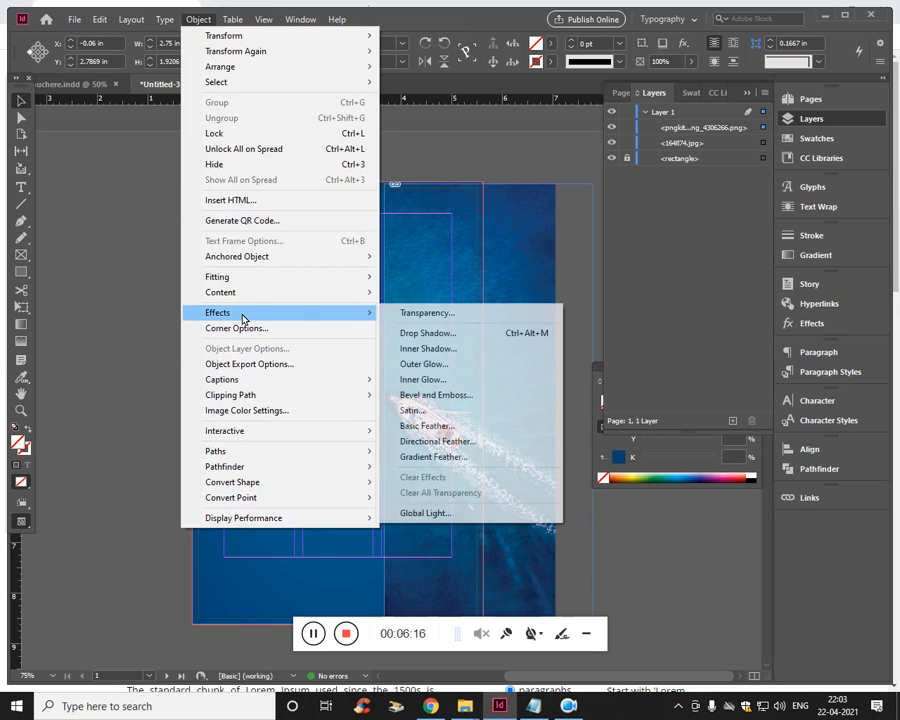
pyautogui.click(425, 320)
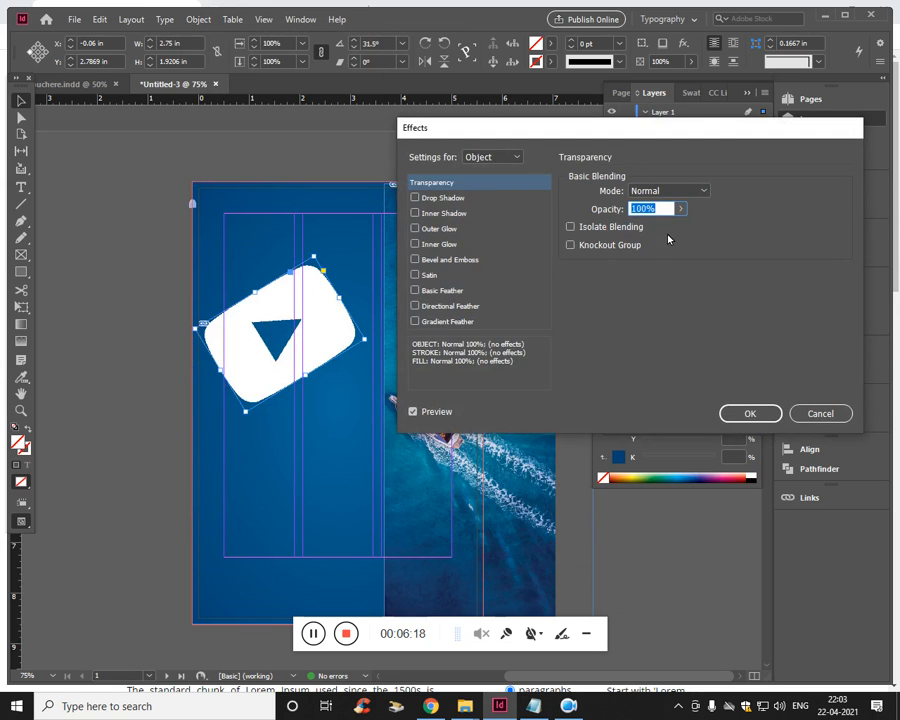
pyautogui.click(681, 210)
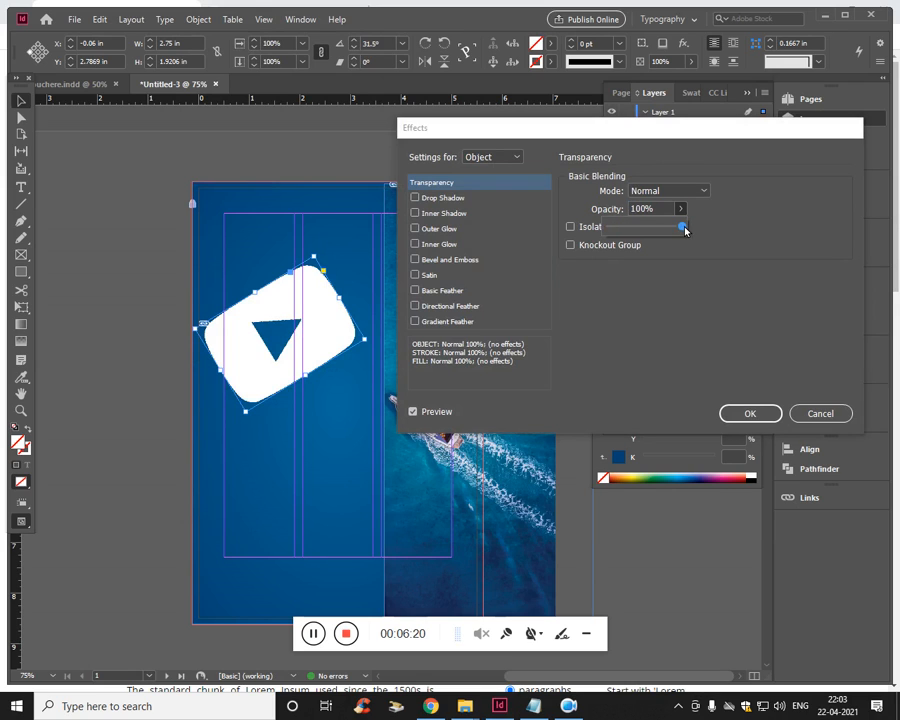
pyautogui.moveTo(684, 229); pyautogui.dragTo(637, 231)
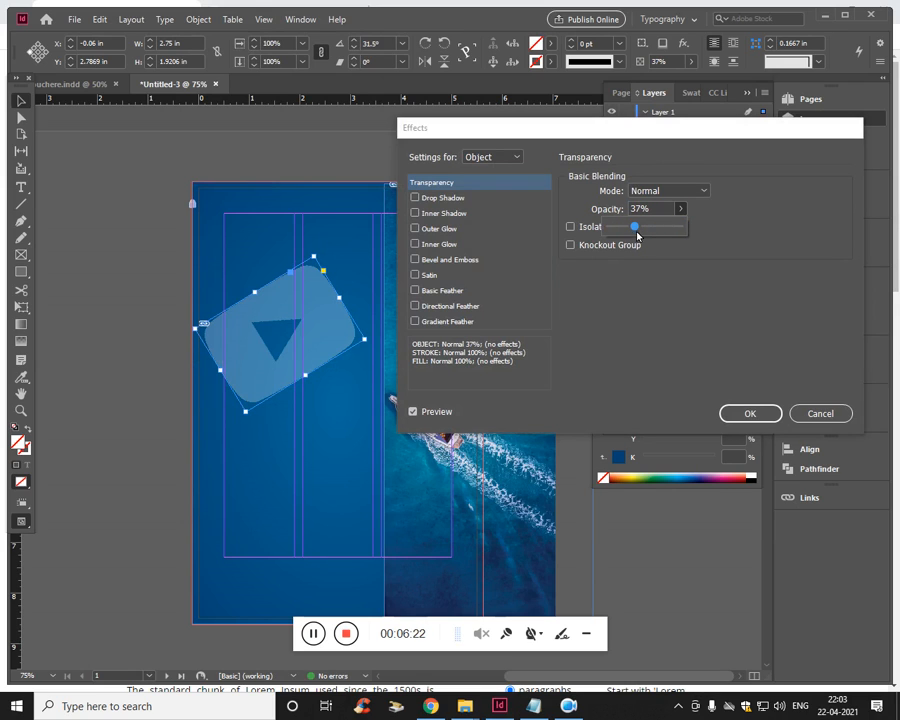
pyautogui.click(726, 413)
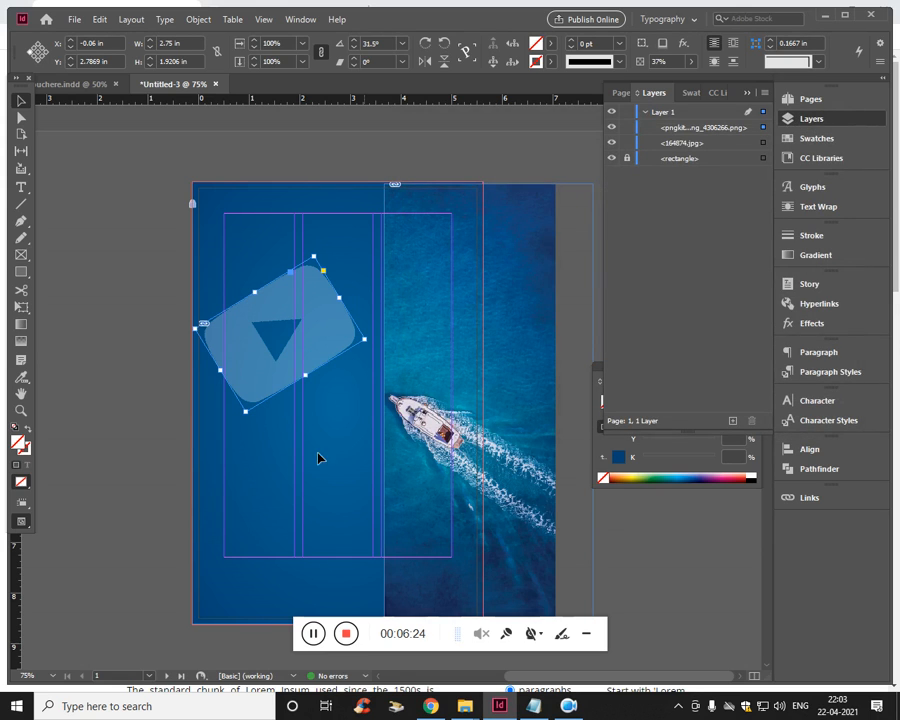
pyautogui.click(84, 242)
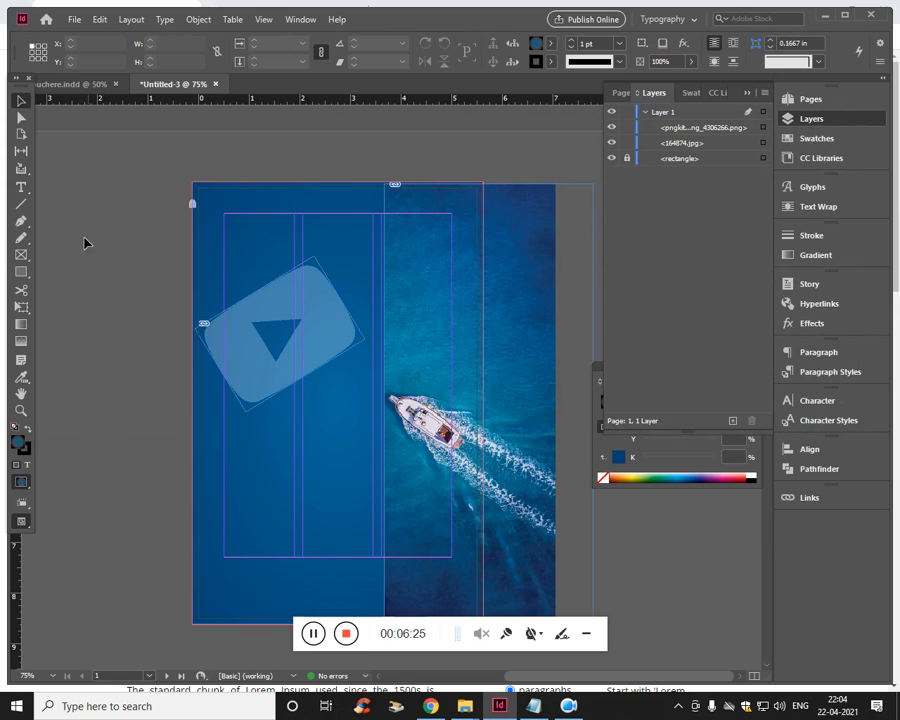
# Compare the new cover and the blank inner spread with the cover and first inner spread of the reference brochure.
pyautogui.click(95, 89)
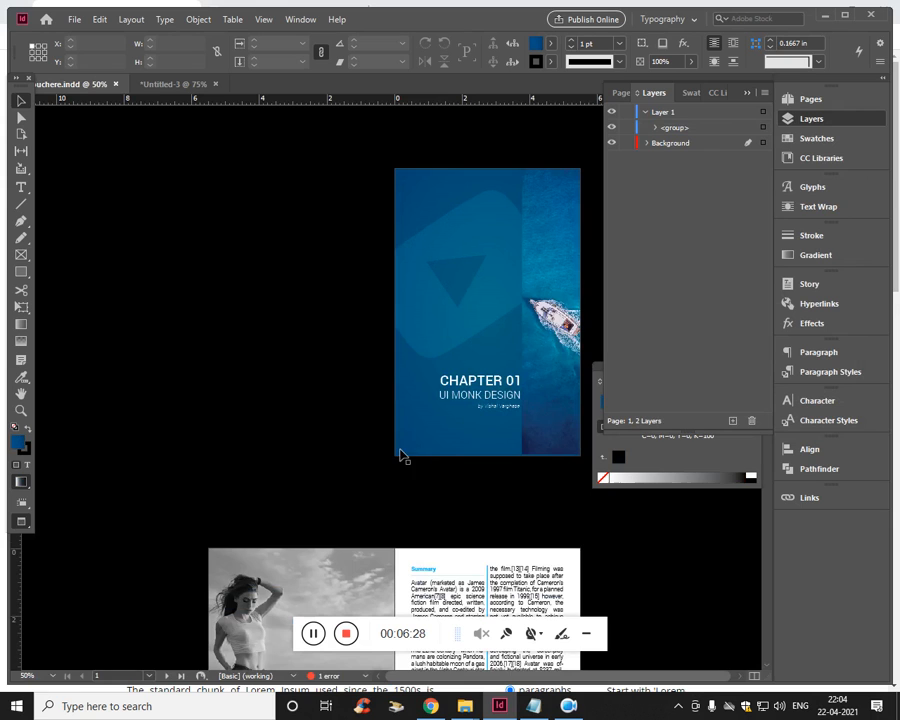
pyautogui.click(184, 88)
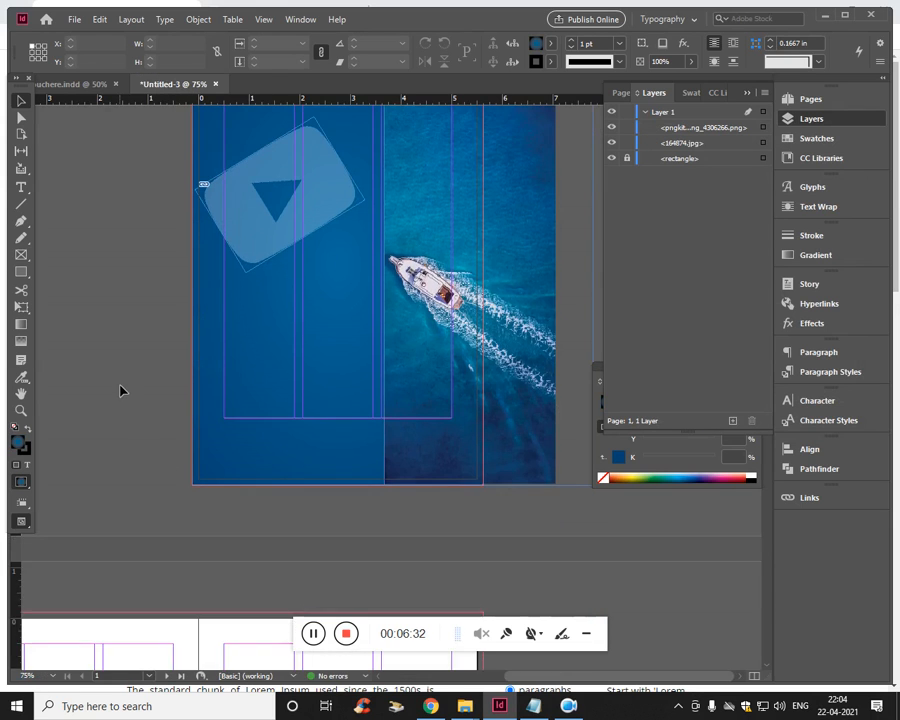
pyautogui.scroll(-10, 120, 390)
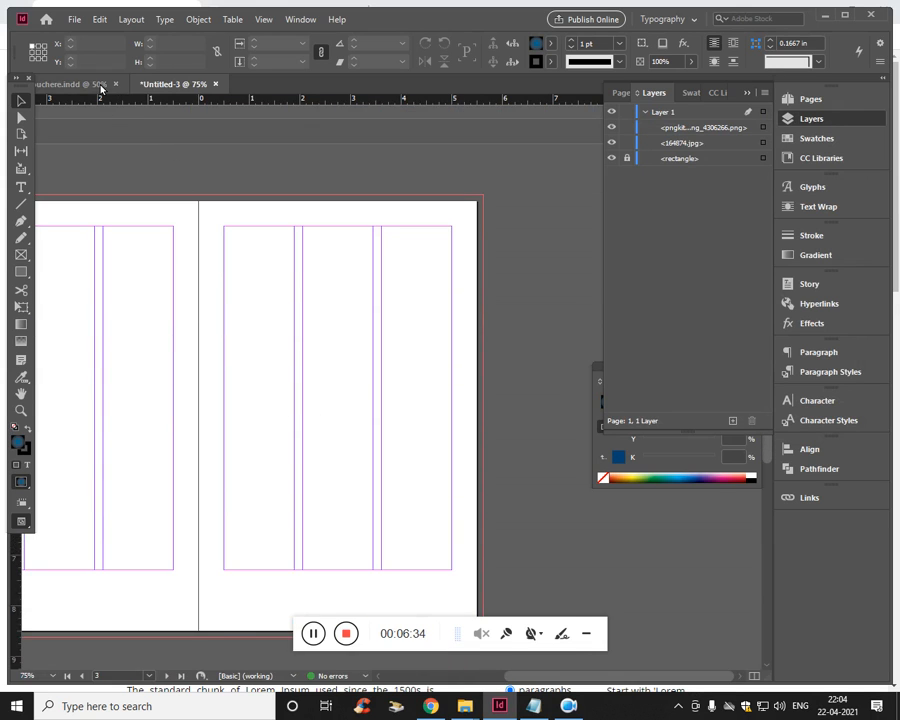
pyautogui.click(100, 86)
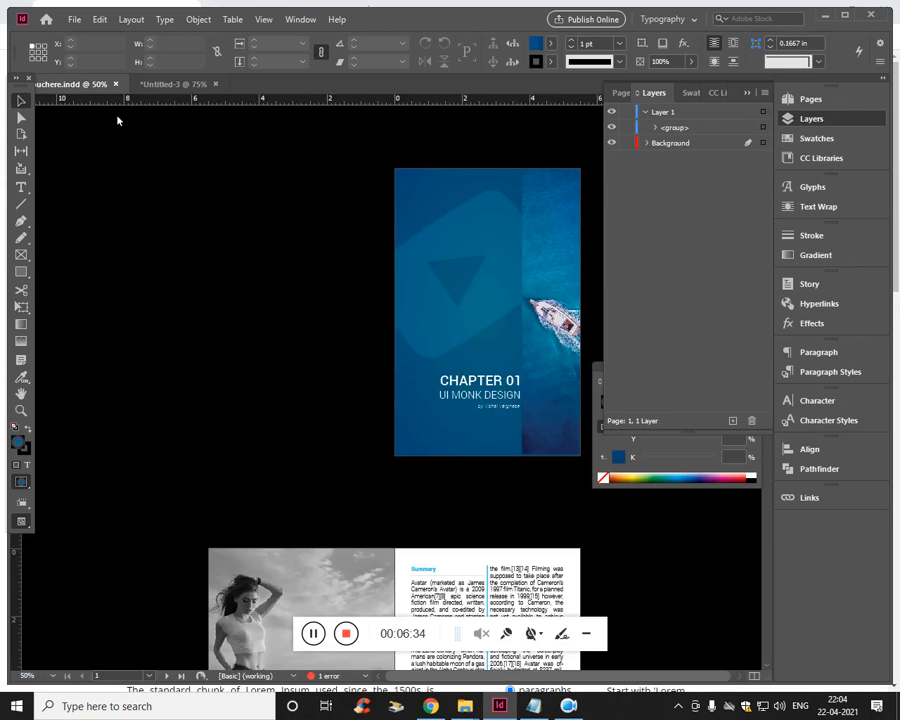
pyautogui.click(178, 86)
pyautogui.click(75, 84)
pyautogui.scroll(-5, 330, 450)
pyautogui.scroll(-1, 362, 430)
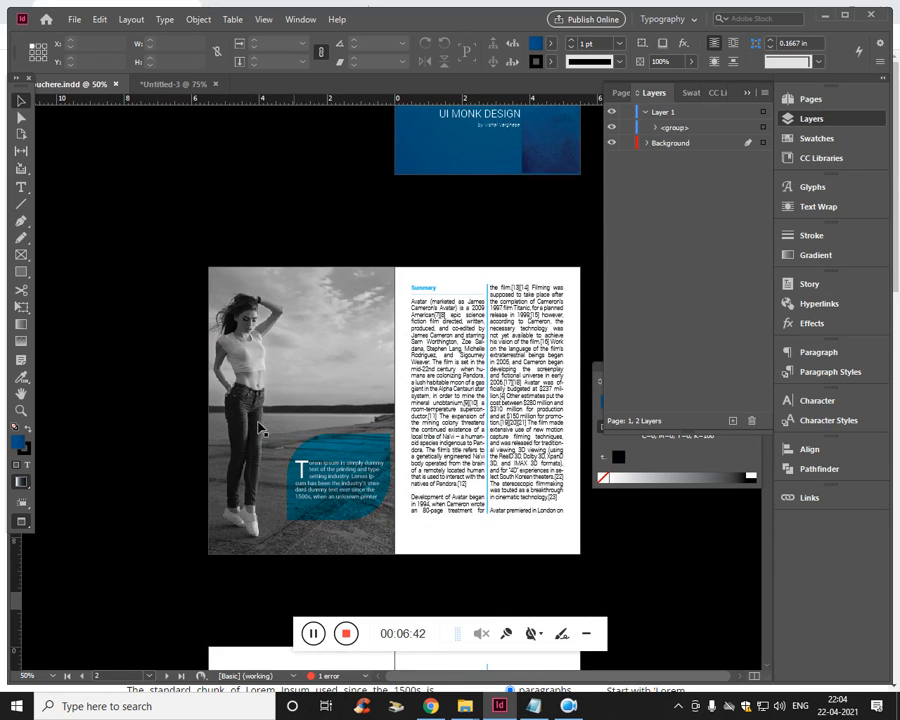
pyautogui.click(167, 85)
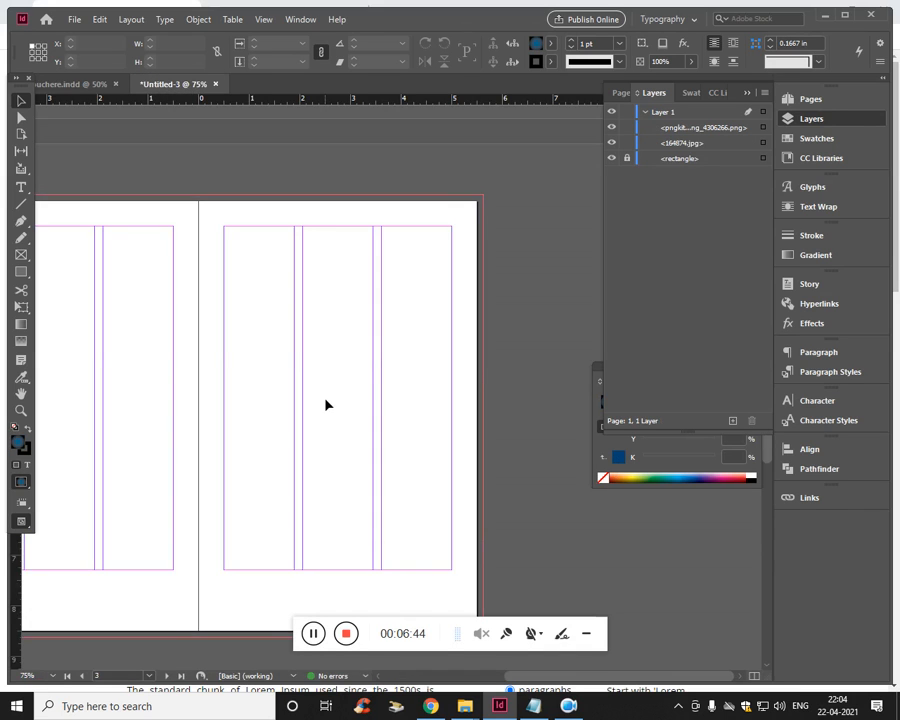
# Place the image wallpaper from the Desktop on the inner spread, from the upper-left bleed corner, about 10.94 in wide and 8.75 in high.
pyautogui.click(70, 19)
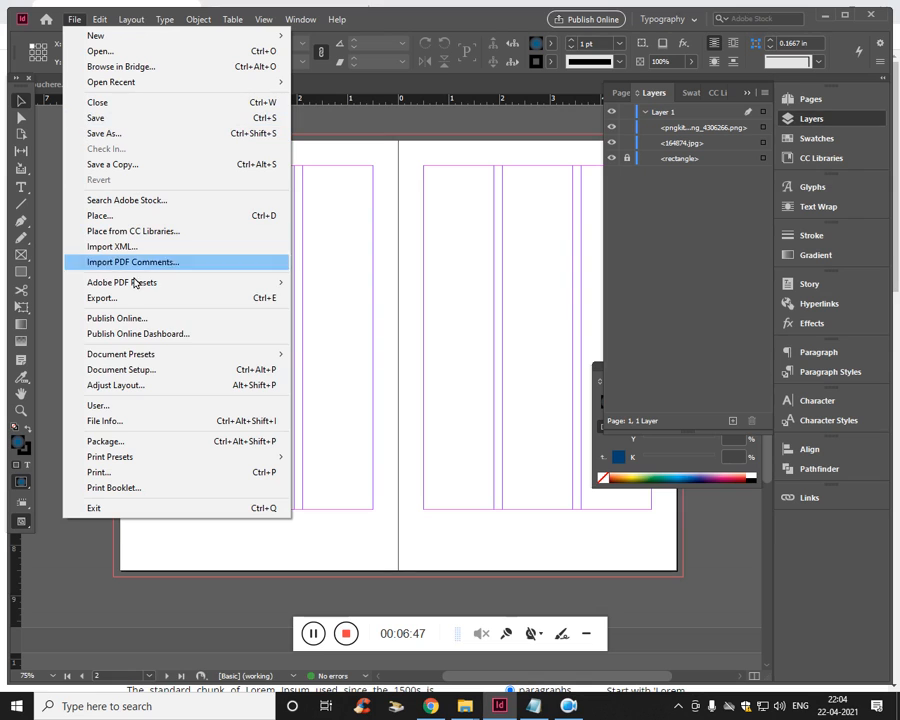
pyautogui.click(120, 217)
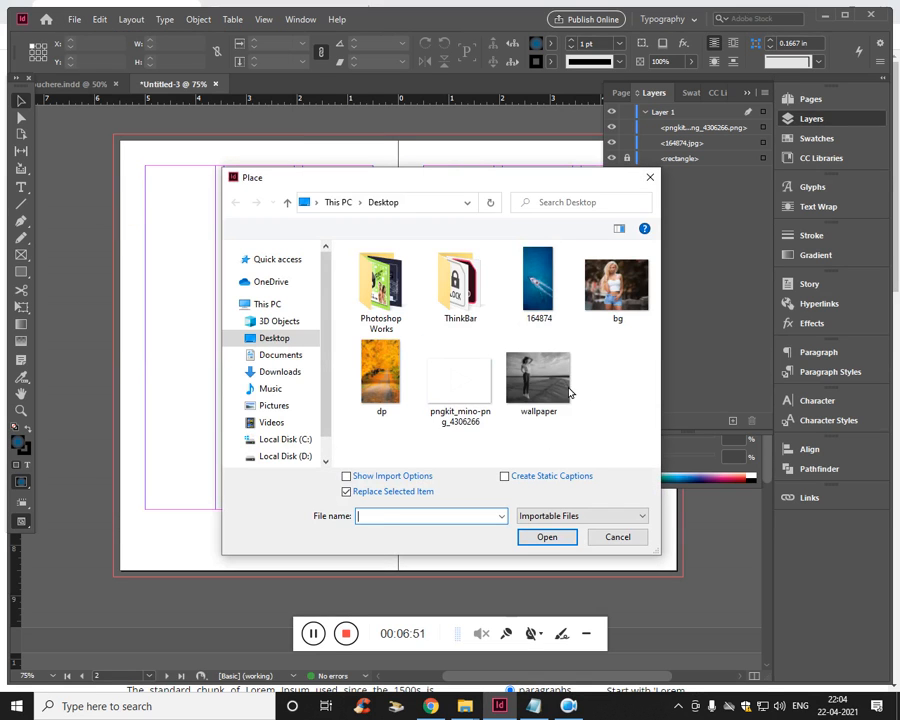
pyautogui.click(538, 378)
pyautogui.click(541, 541)
pyautogui.click(117, 139)
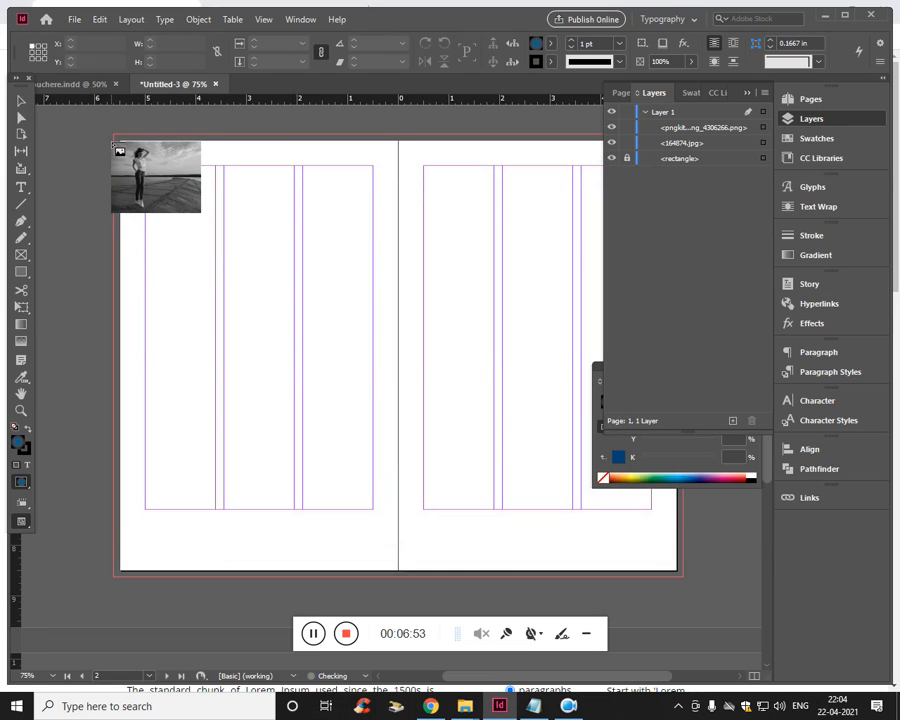
pyautogui.moveTo(117, 139); pyautogui.dragTo(433, 580)
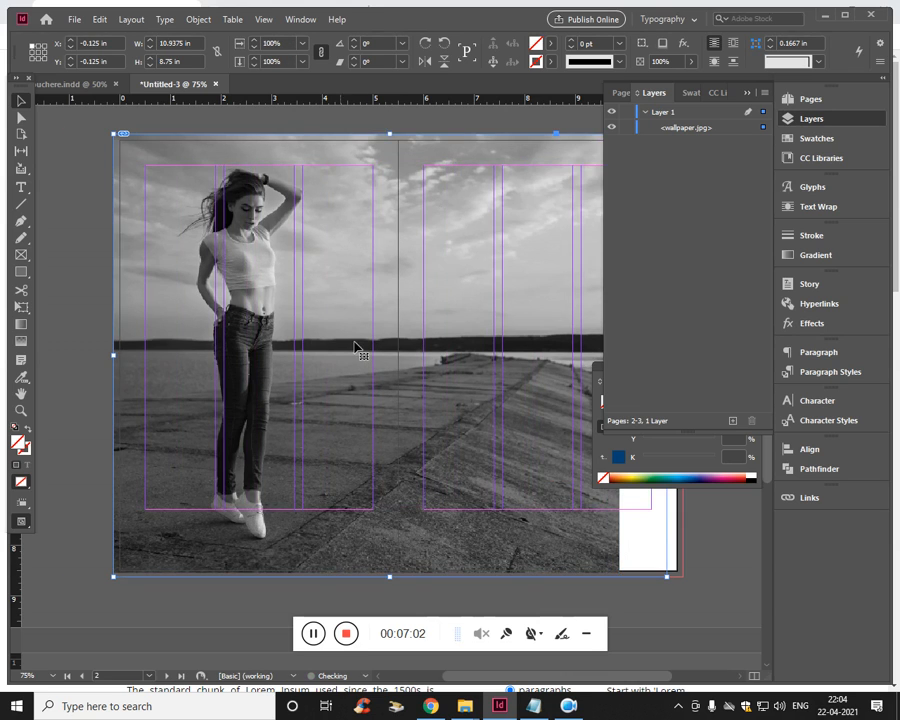
# Move the woman's photo left to about X -1.64 in and crop its frame at the spine to about 7.14 in wide.
pyautogui.moveTo(358, 350); pyautogui.dragTo(270, 350)
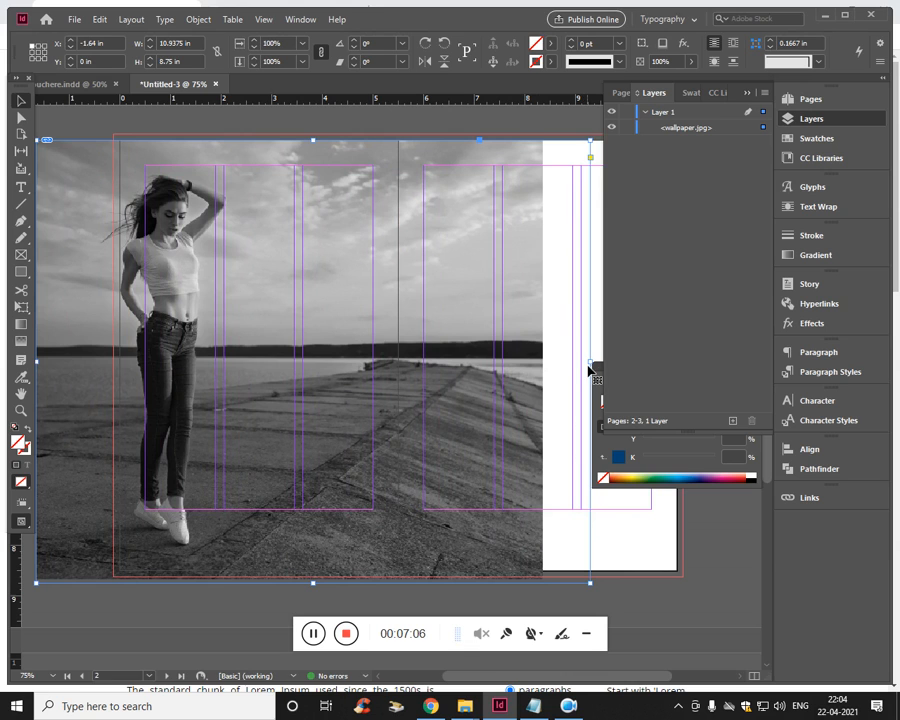
pyautogui.moveTo(592, 370); pyautogui.dragTo(368, 373)
pyautogui.hotkey('ctrl', 'z')
pyautogui.moveTo(592, 372); pyautogui.dragTo(400, 386)
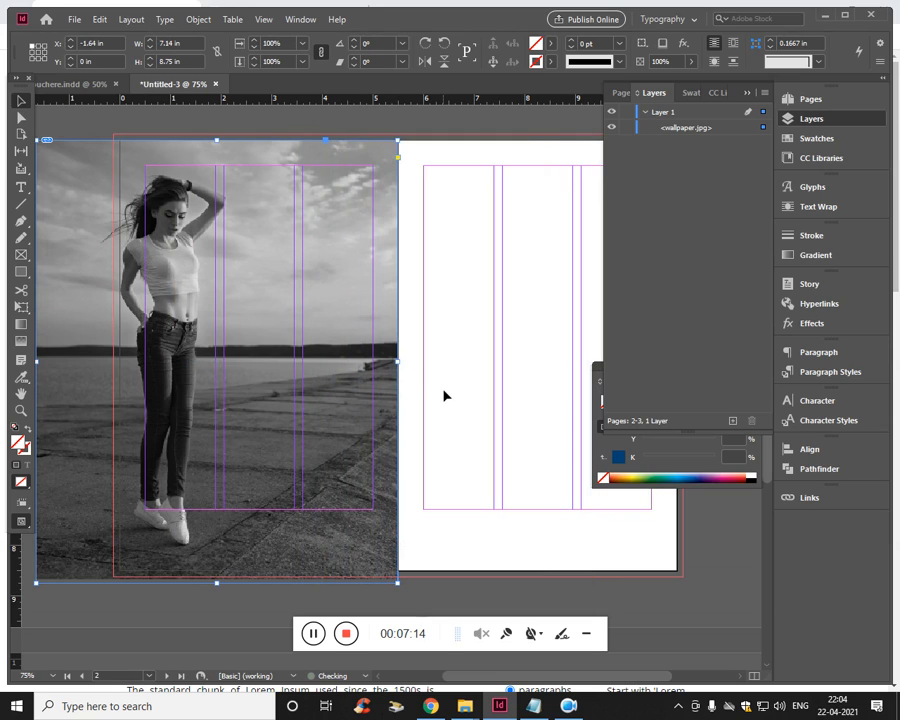
# In Preview mode, shift the woman's photo right to about X -1.08 in and crop its frame back to the spine.
pyautogui.press('w')
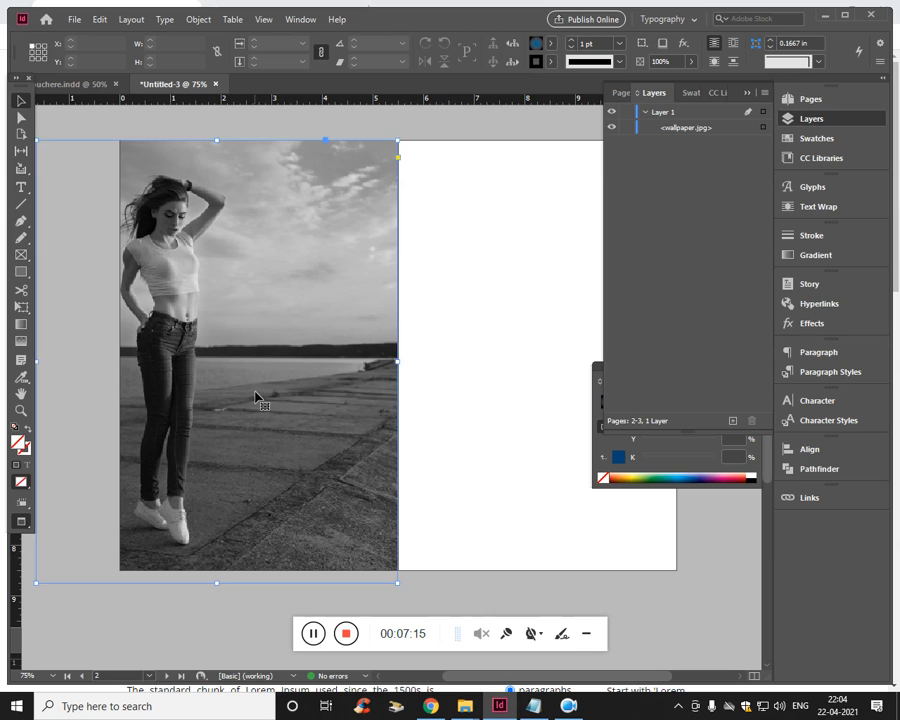
pyautogui.moveTo(256, 398); pyautogui.dragTo(281, 355)
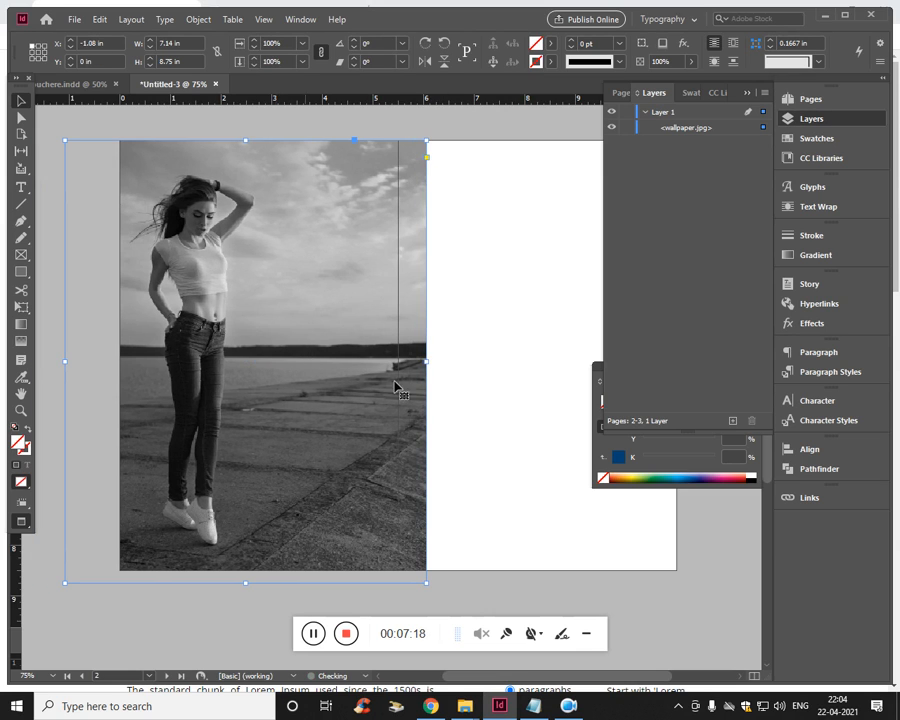
pyautogui.moveTo(427, 366); pyautogui.dragTo(396, 368)
pyautogui.moveTo(227, 374); pyautogui.dragTo(233, 376)
pyautogui.click(487, 433)
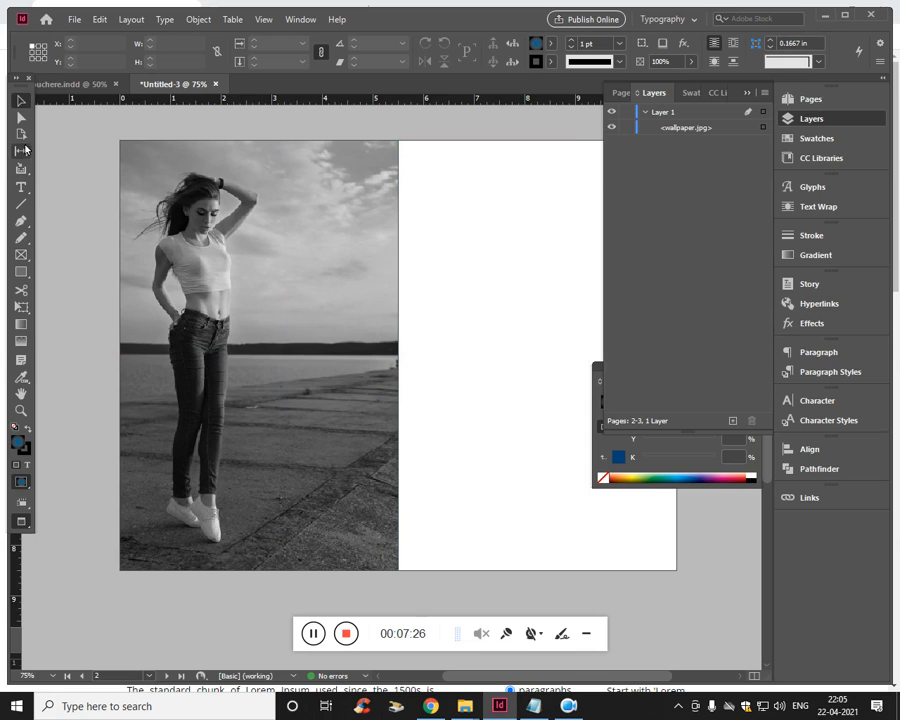
# Draw a rectangle about 3.09 in wide and 1.9 in high beside the woman's legs and fill it with C=100 M=0 Y=0 K=0.
pyautogui.click(20, 271)
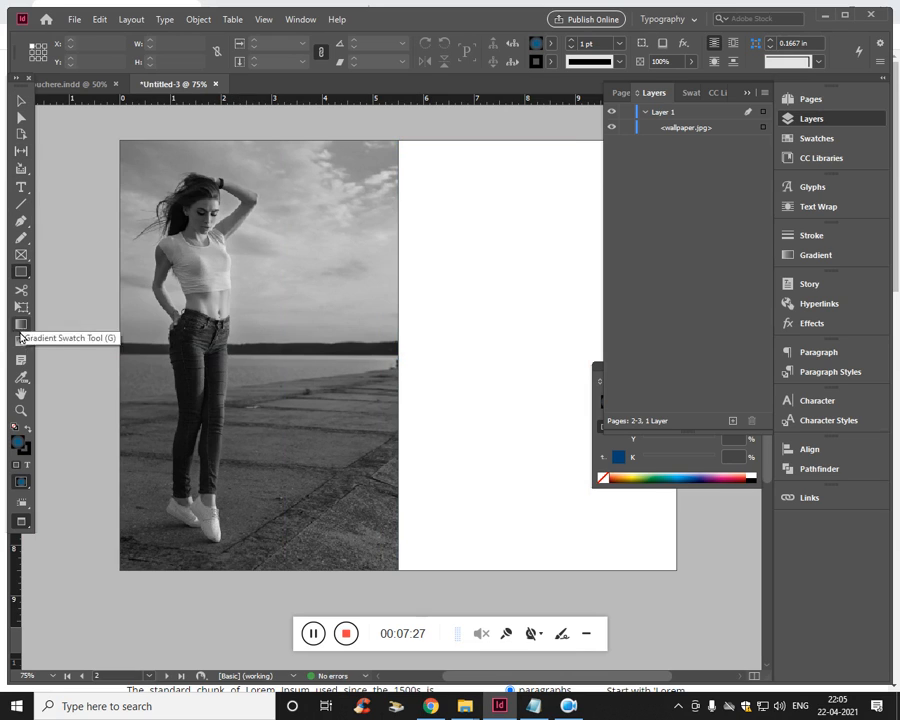
pyautogui.rightClick(21, 271)
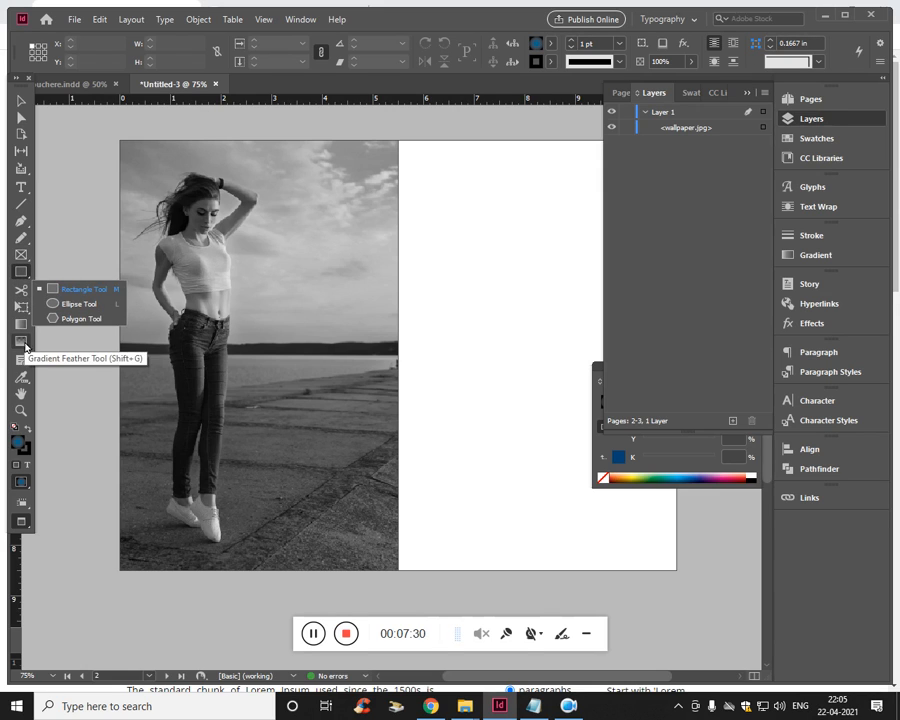
pyautogui.click(98, 291)
pyautogui.moveTo(260, 395); pyautogui.dragTo(415, 491)
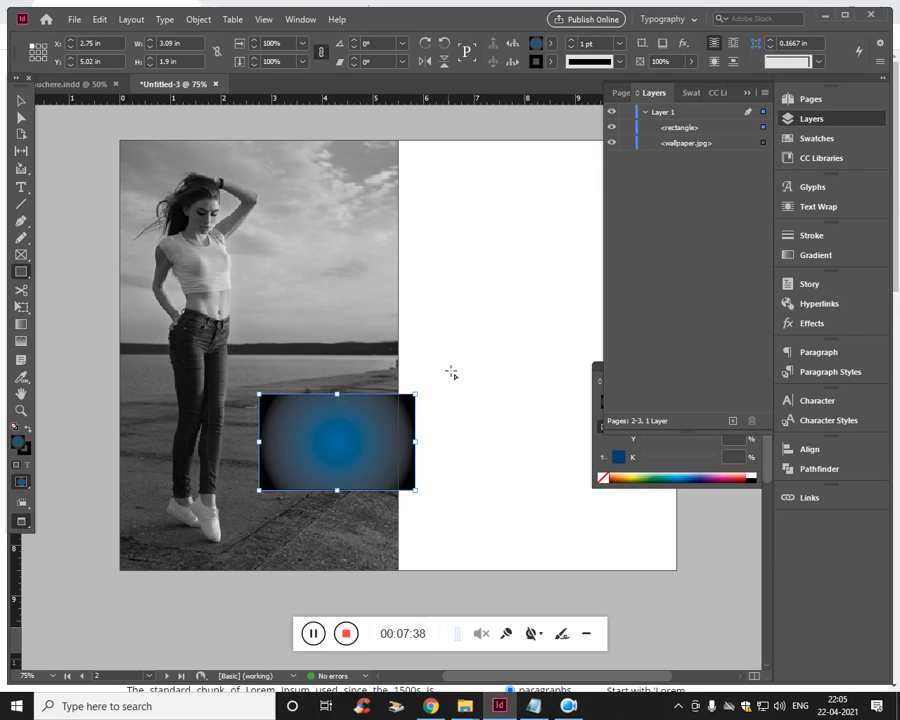
pyautogui.click(549, 43)
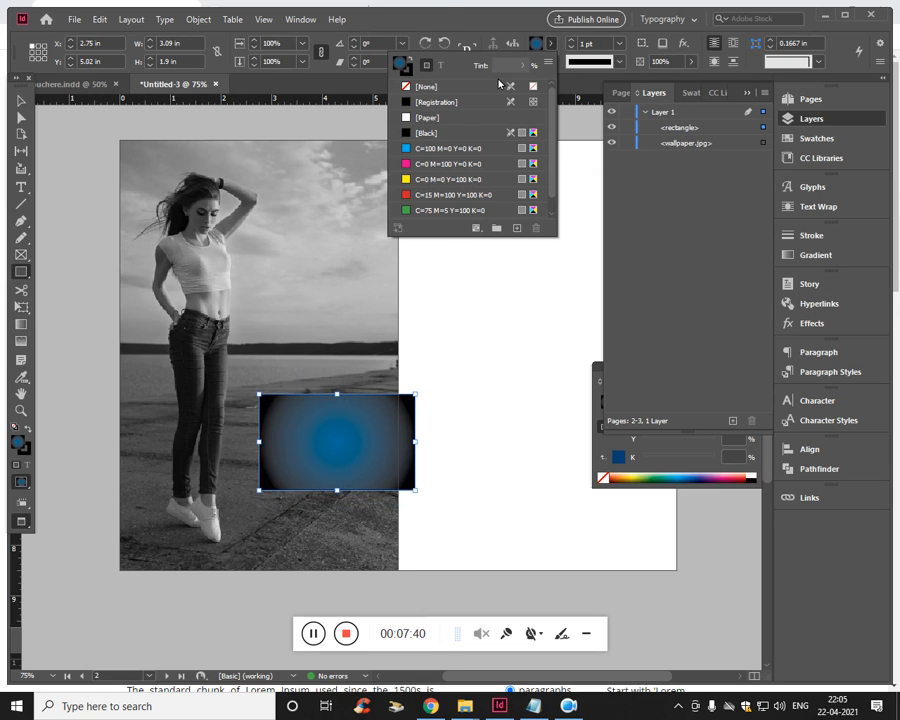
pyautogui.scroll(-1, 452, 160)
pyautogui.click(455, 133)
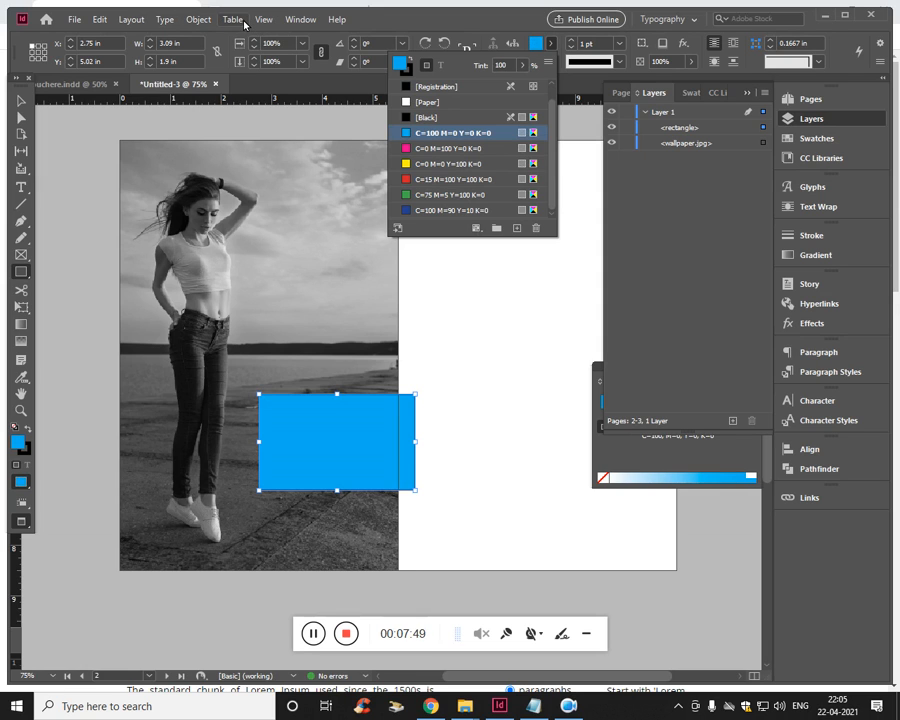
pyautogui.click(300, 19)
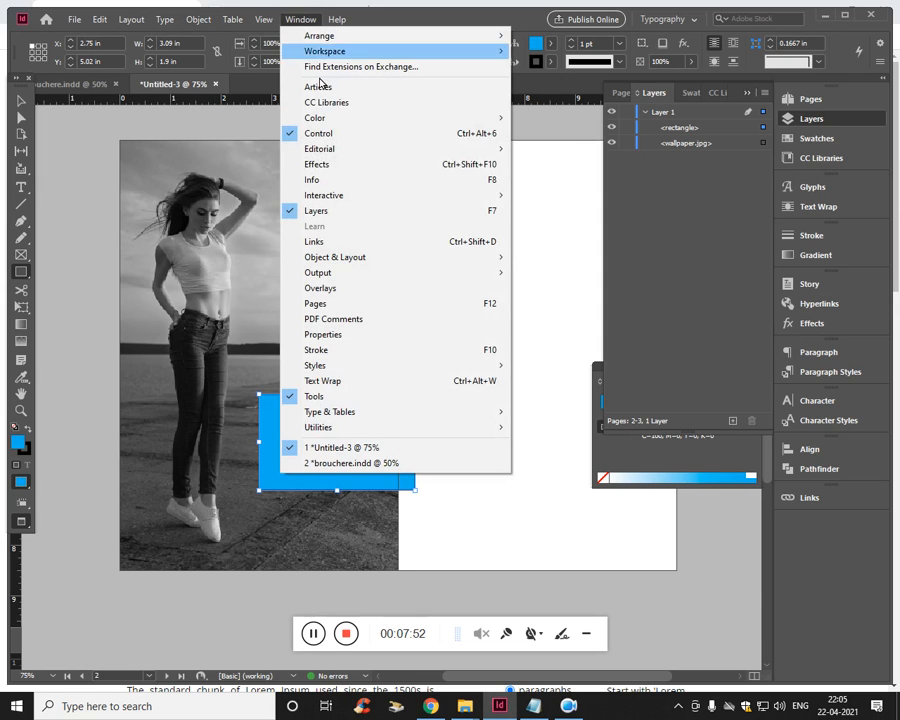
pyautogui.click(192, 73)
pyautogui.click(198, 19)
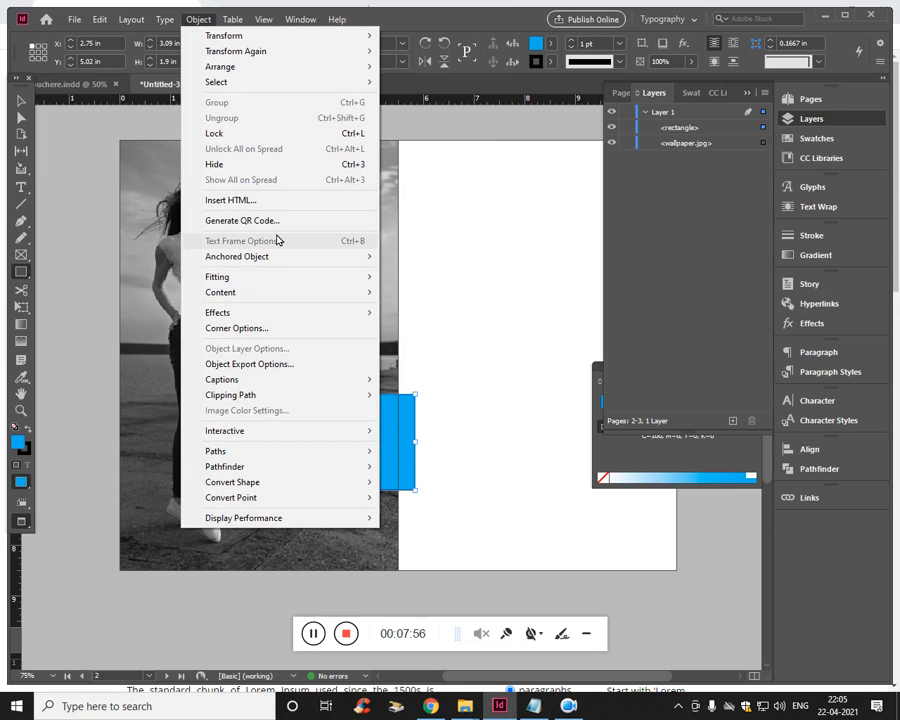
pyautogui.moveTo(254, 318)
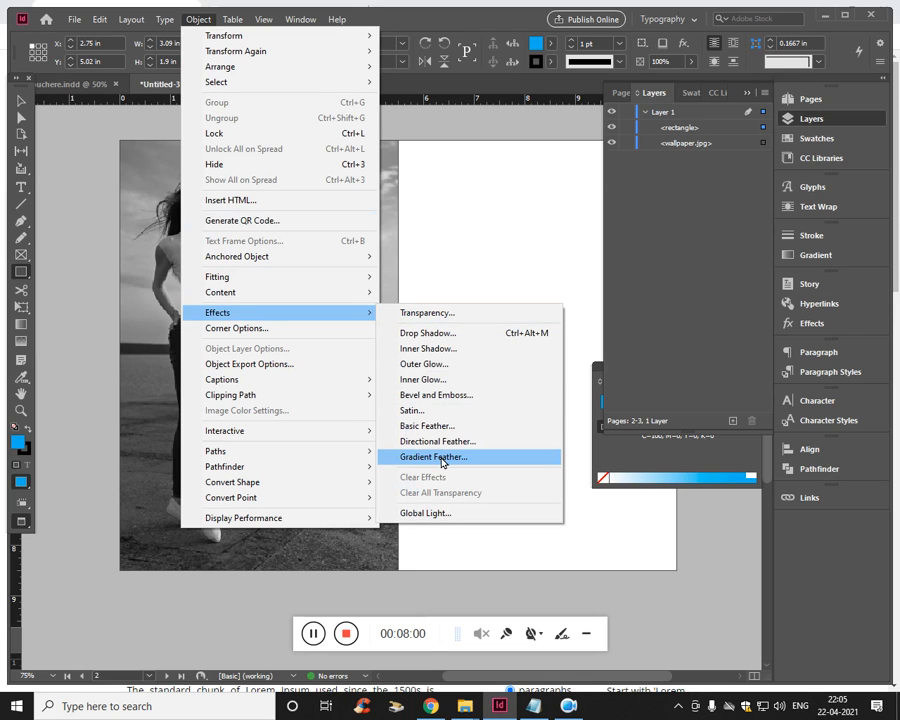
pyautogui.click(450, 315)
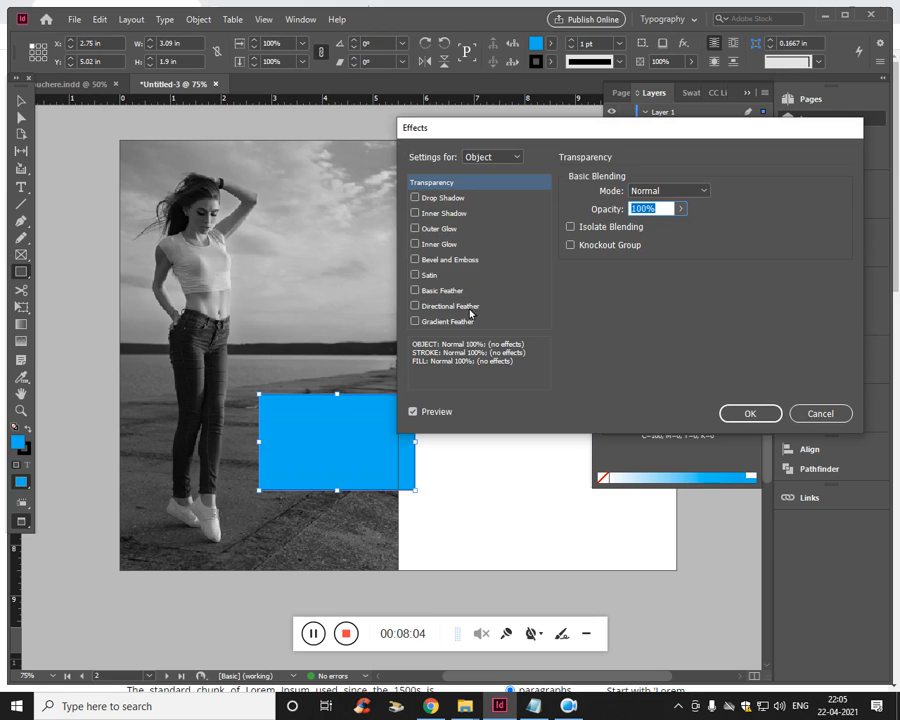
pyautogui.click(465, 321)
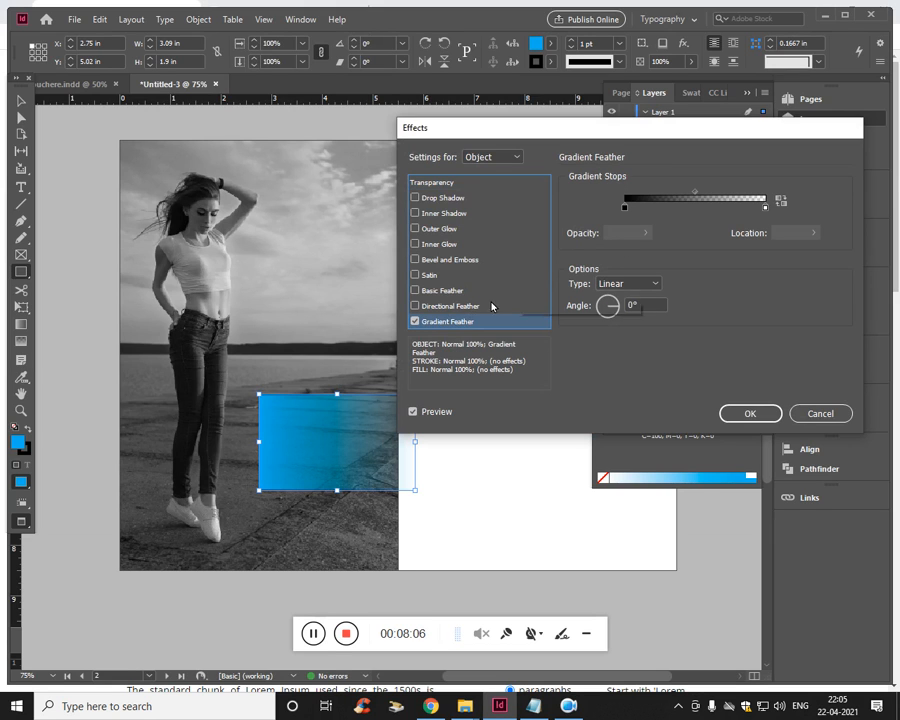
pyautogui.click(415, 321)
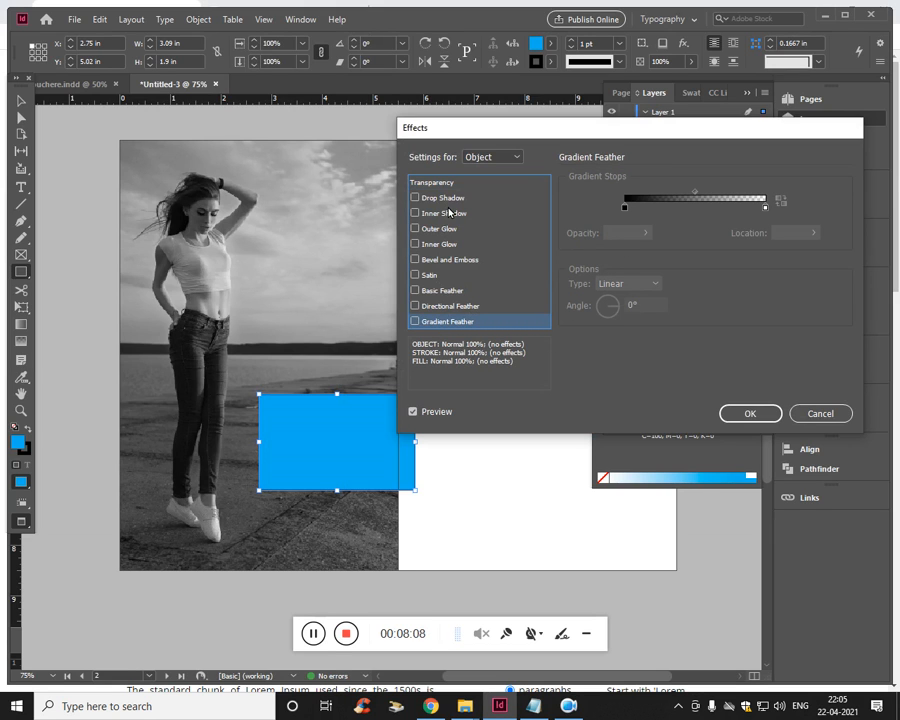
pyautogui.click(313, 633)
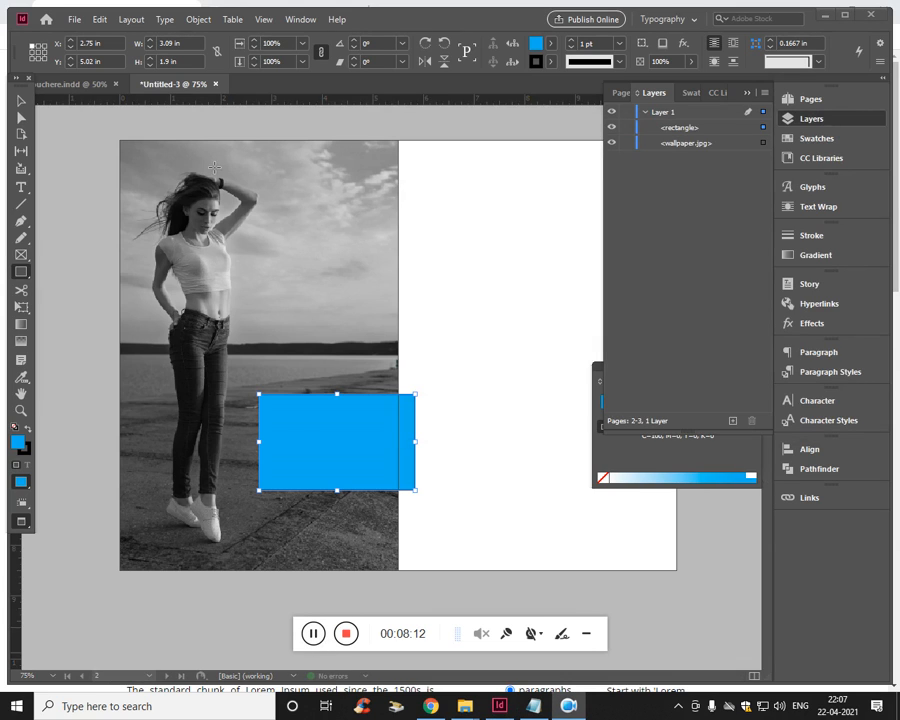
# Set the cyan rectangle's blending mode to Saturation with the Transparency effect.
pyautogui.click(198, 19)
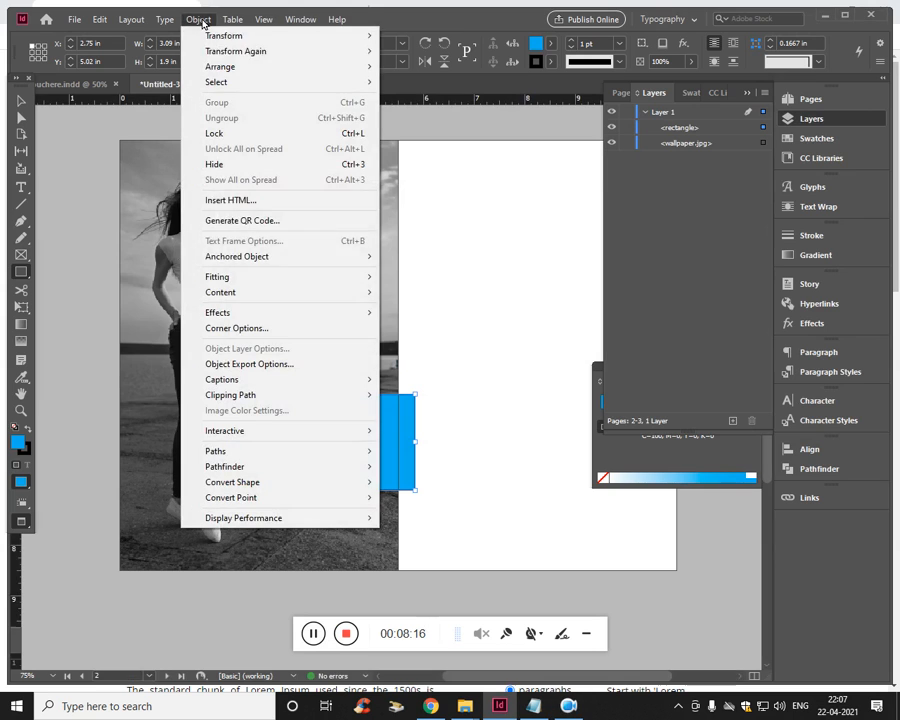
pyautogui.moveTo(233, 313)
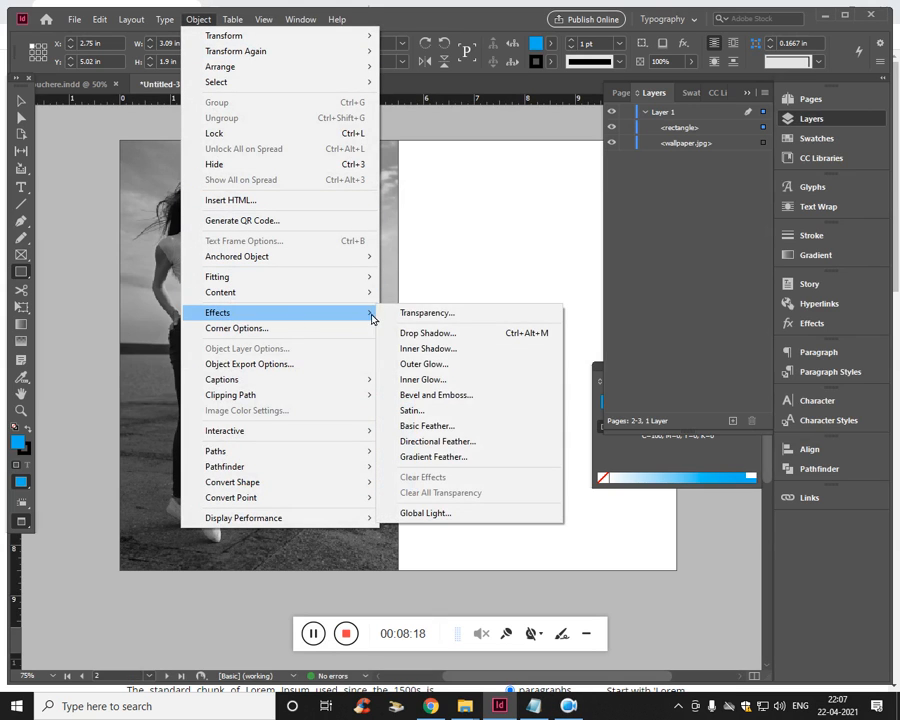
pyautogui.click(424, 314)
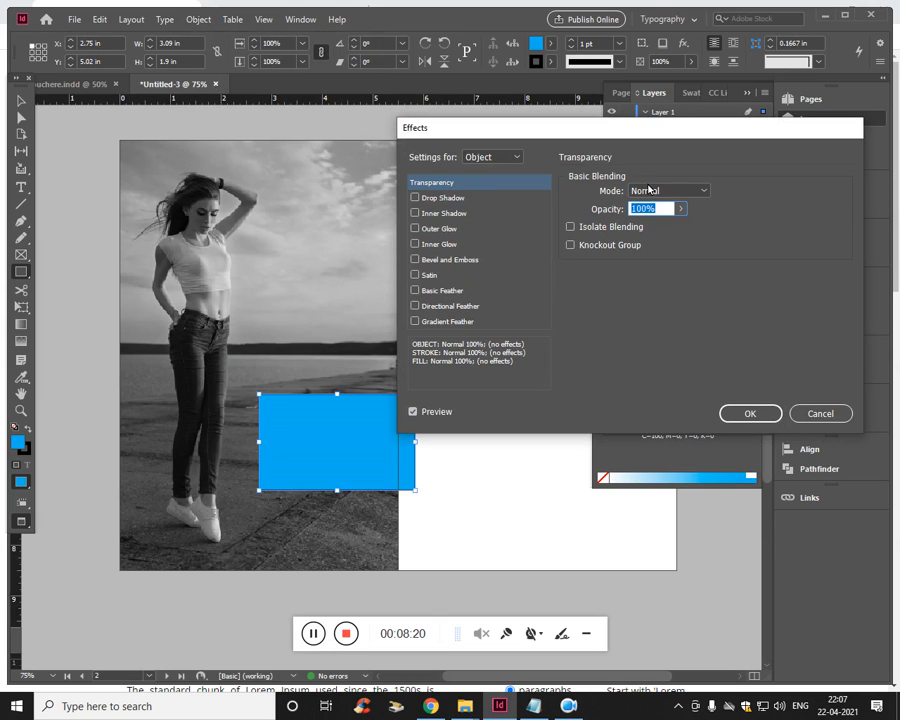
pyautogui.click(650, 190)
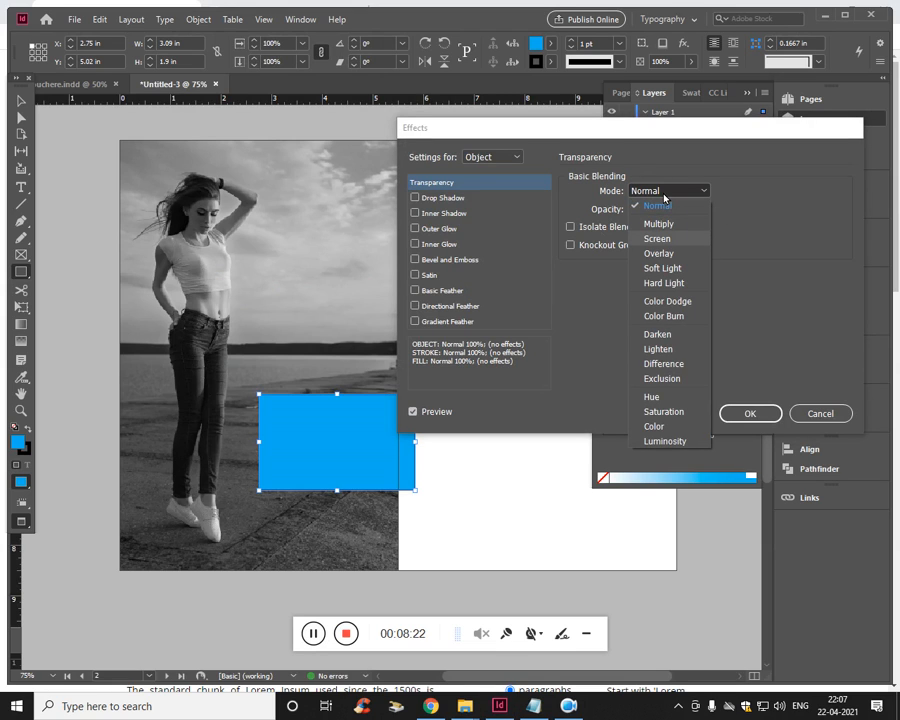
pyautogui.click(650, 268)
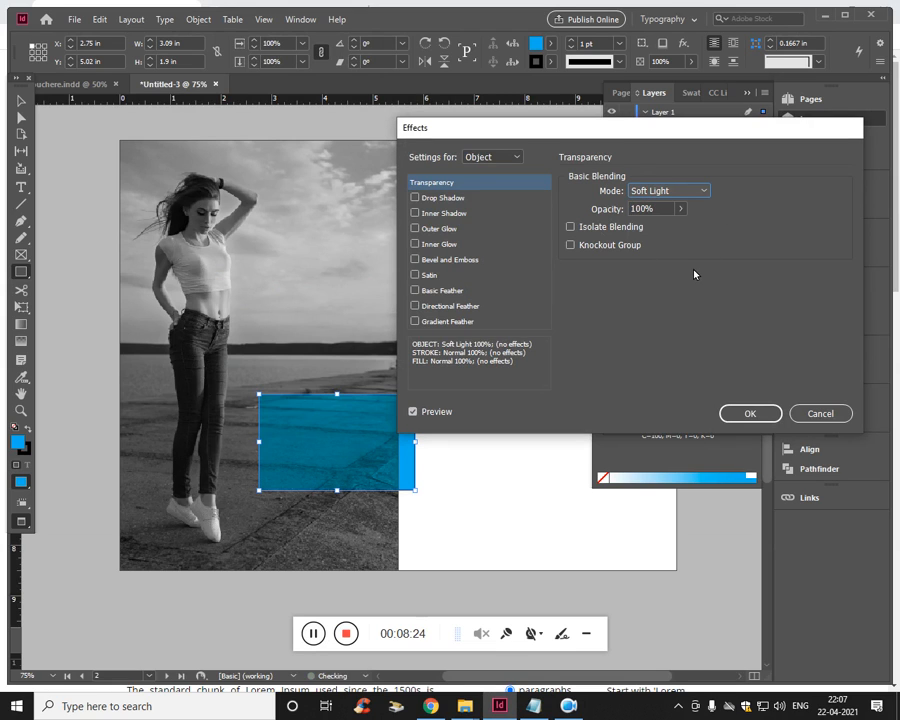
pyautogui.press('Down')
pyautogui.press('Down')
pyautogui.press('Down')
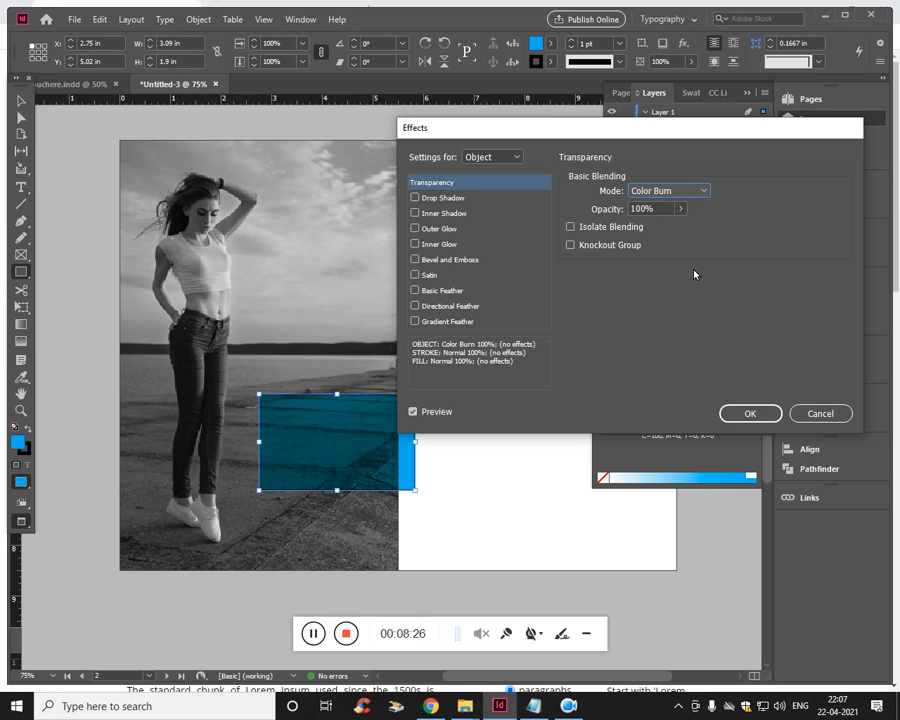
pyautogui.press('Down')
pyautogui.press('Down')
pyautogui.press('Down')
pyautogui.press('Down')
pyautogui.press('Down')
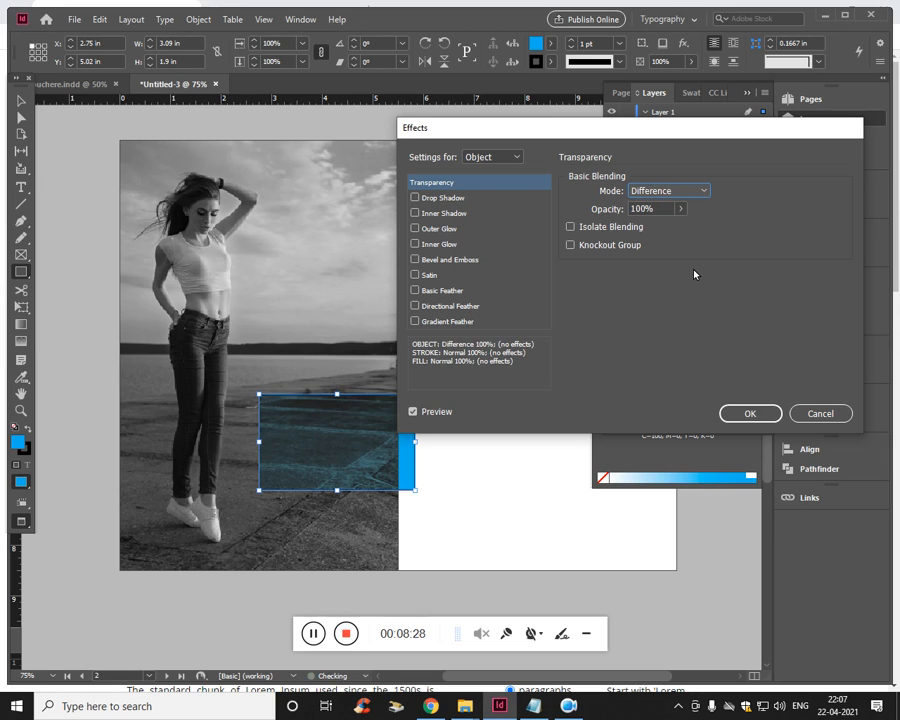
pyautogui.press('Down')
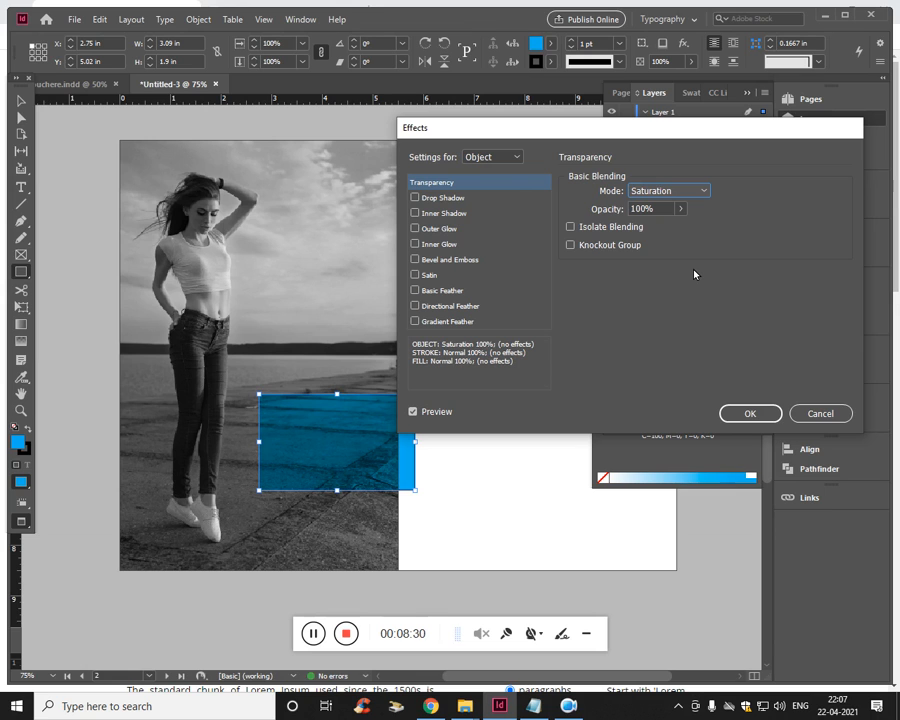
pyautogui.click(748, 412)
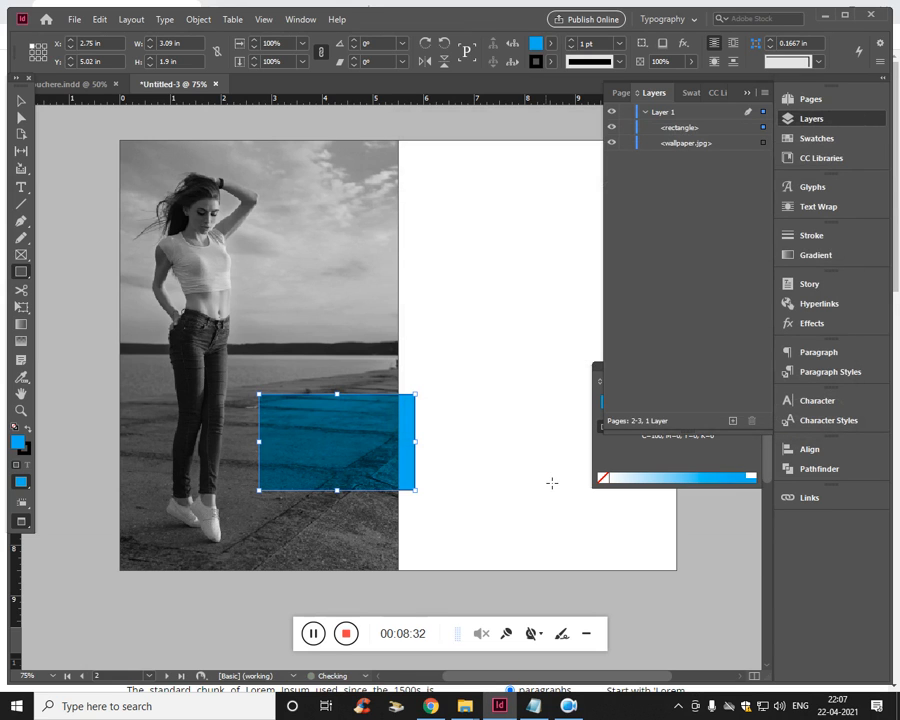
# Round the cyan rectangle's upper-right and lower-left corners and move it fully onto the photo page.
pyautogui.hotkey('ctrl', '=')
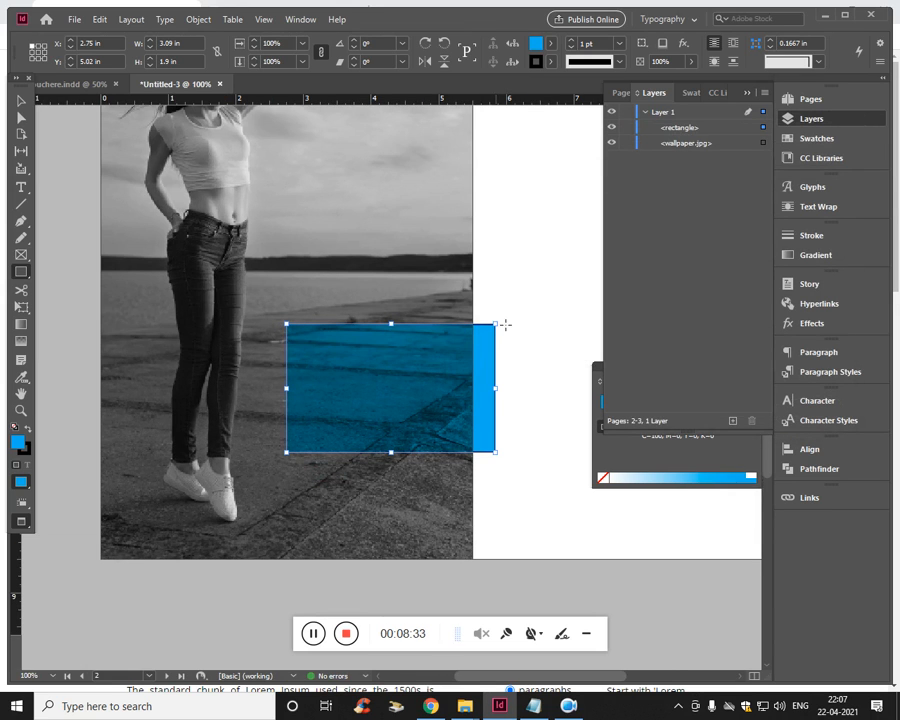
pyautogui.click(24, 102)
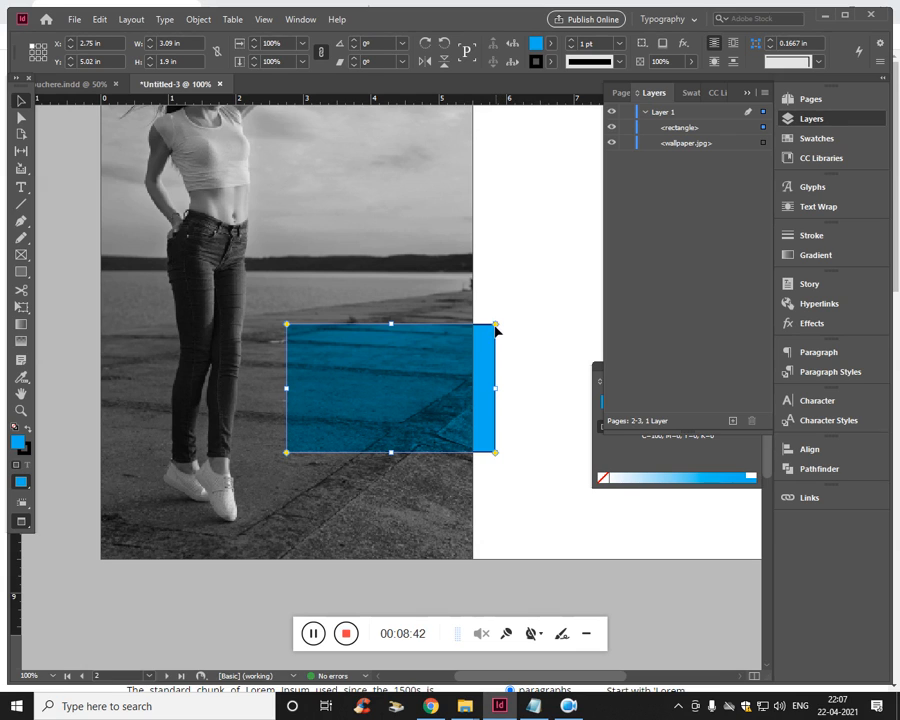
pyautogui.moveTo(495, 324); pyautogui.dragTo(428, 368)
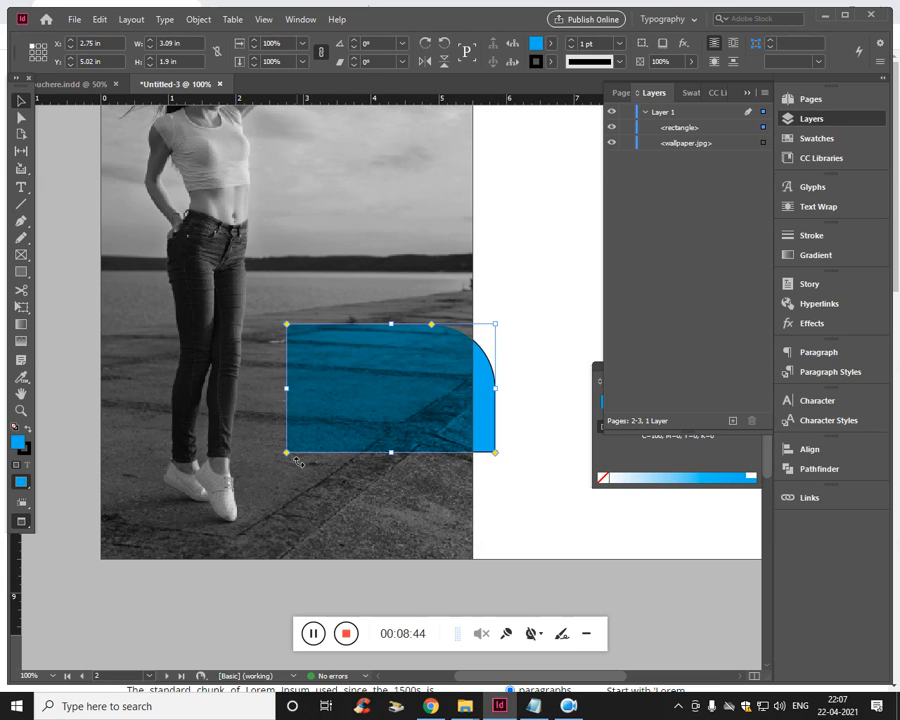
pyautogui.moveTo(289, 455); pyautogui.dragTo(369, 410)
pyautogui.click(535, 395)
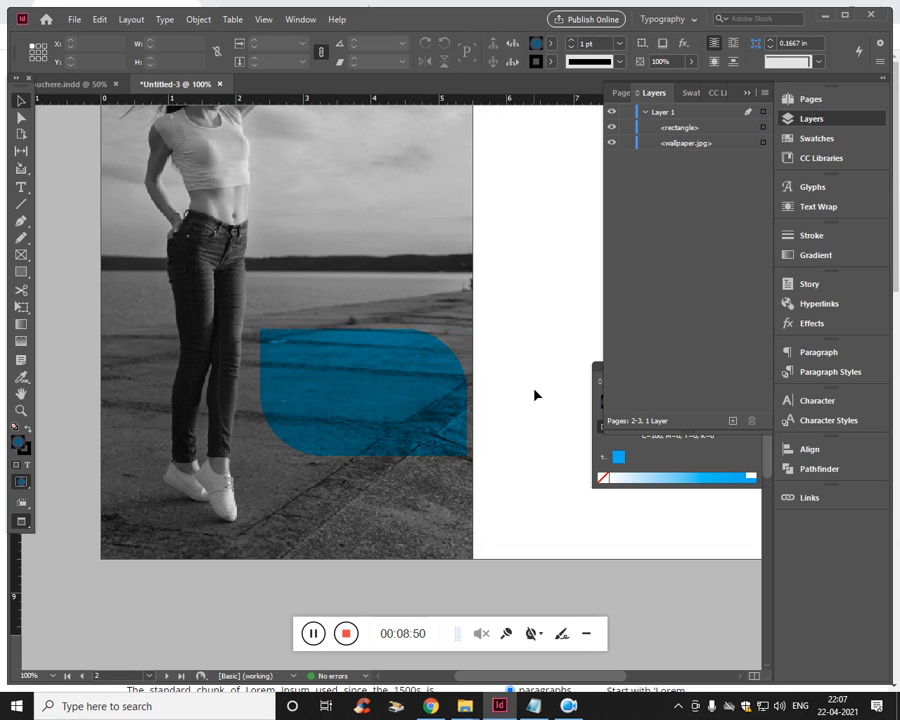
# Create a text frame about 2.75 in wide and 1.525 in high on the blank right page beside the blue shape.
pyautogui.hotkey('ctrl', '-')
pyautogui.hotkey('ctrl', '-')
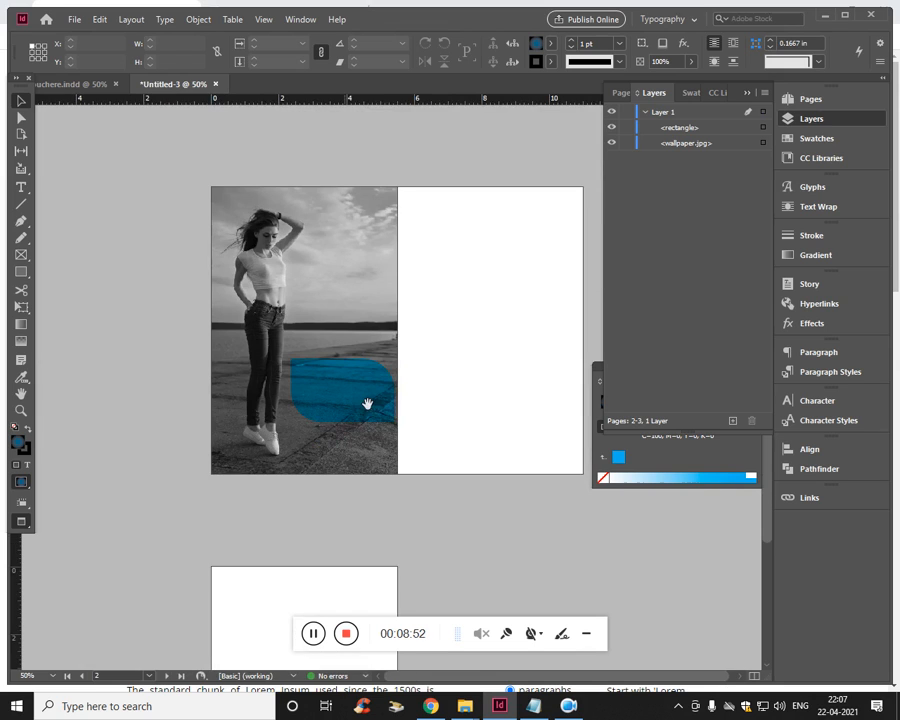
pyautogui.press('t')
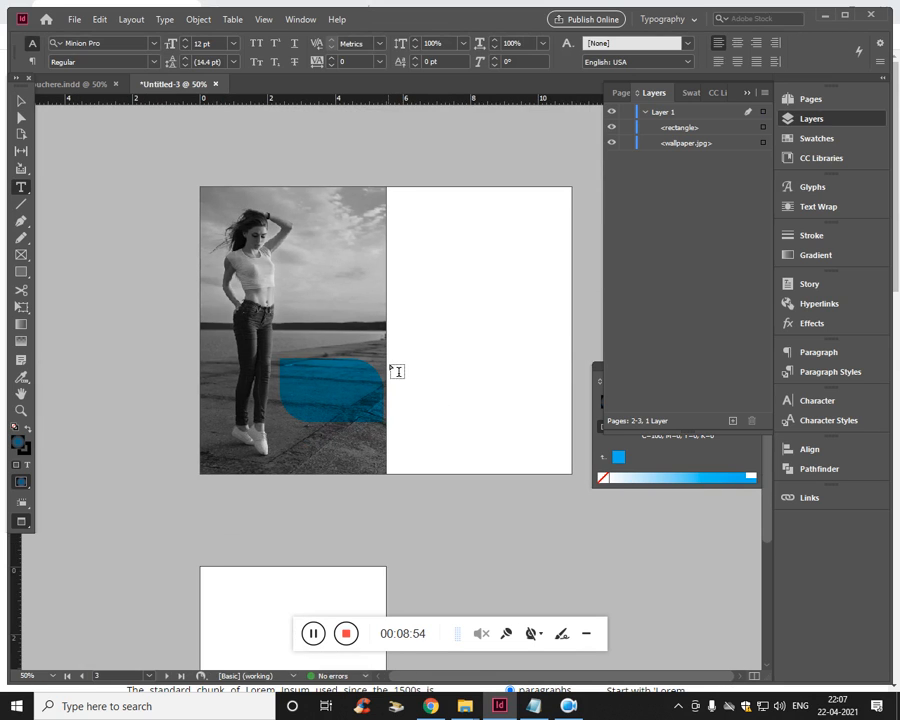
pyautogui.moveTo(389, 363); pyautogui.dragTo(490, 422)
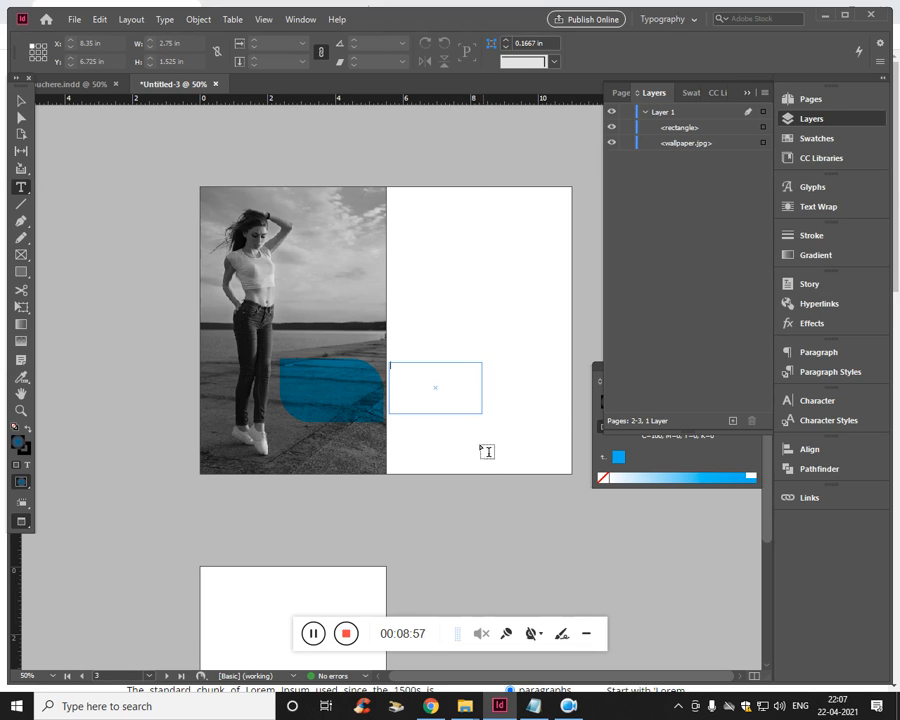
# Copy the opening of the "What is Lorem Ipsum?" paragraph from lipsum.com in Chrome into the InDesign text frame and select all the text.
pyautogui.click(430, 706)
pyautogui.doubleClick(144, 337)
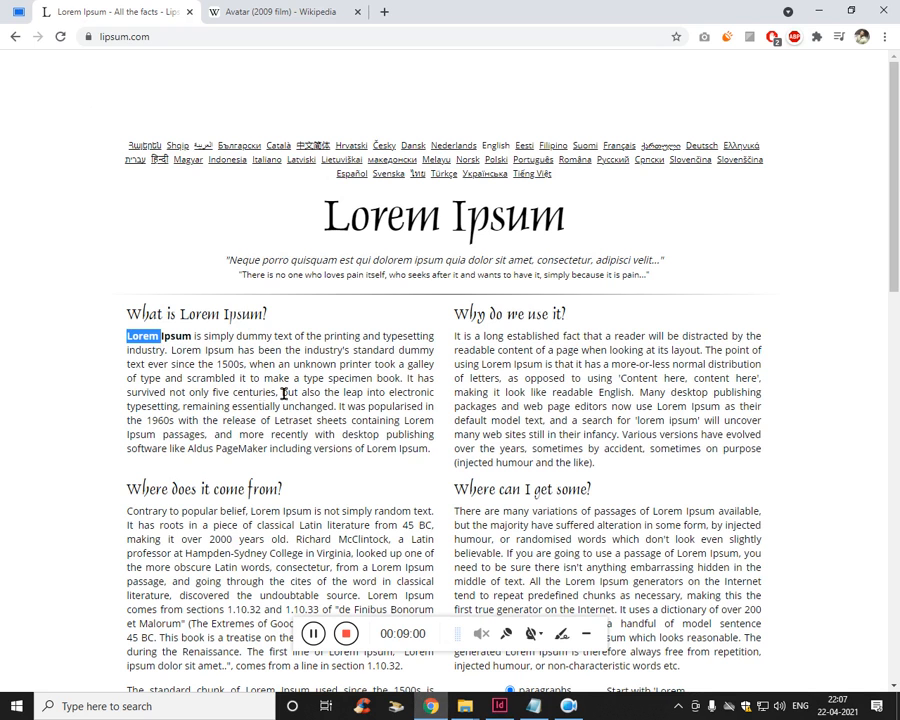
pyautogui.moveTo(283, 393); pyautogui.dragTo(290, 394)
pyautogui.hotkey('ctrl', 'c')
pyautogui.hotkey('alt', 'Tab')
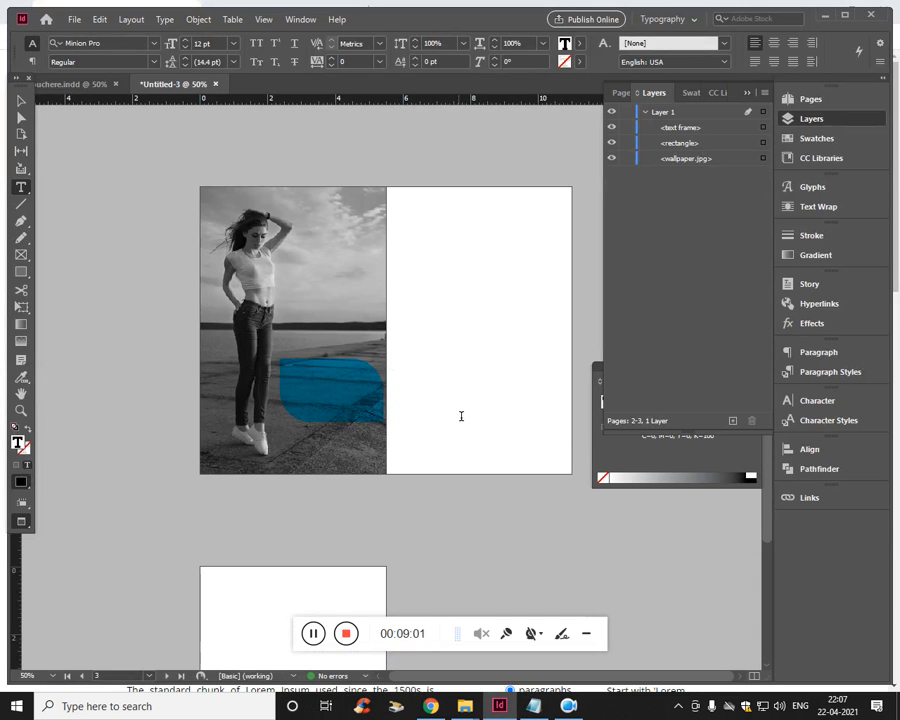
pyautogui.hotkey('ctrl', 'v')
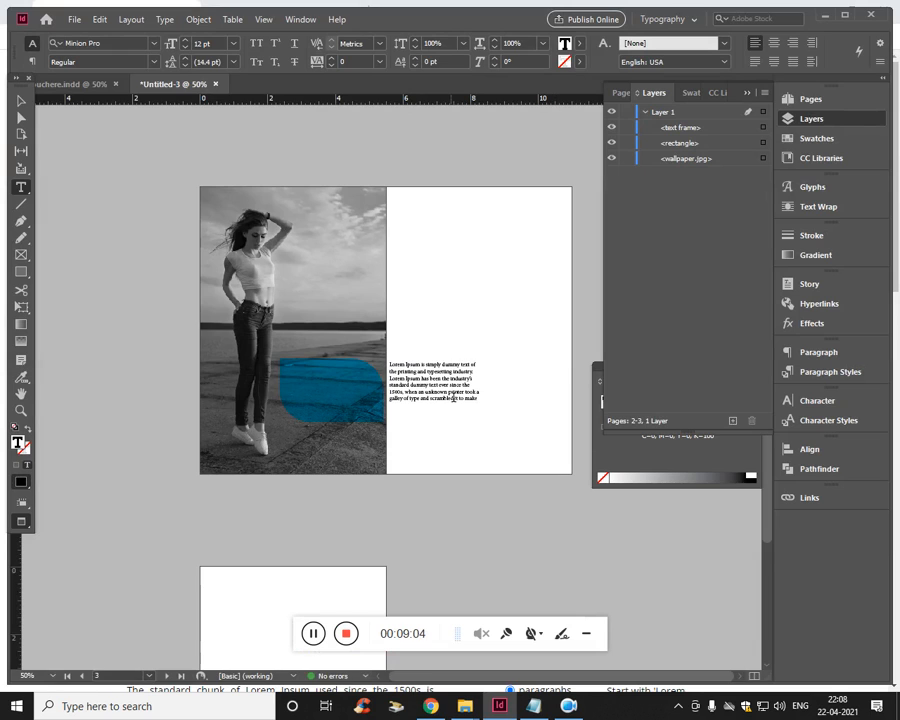
pyautogui.hotkey('ctrl', 'a')
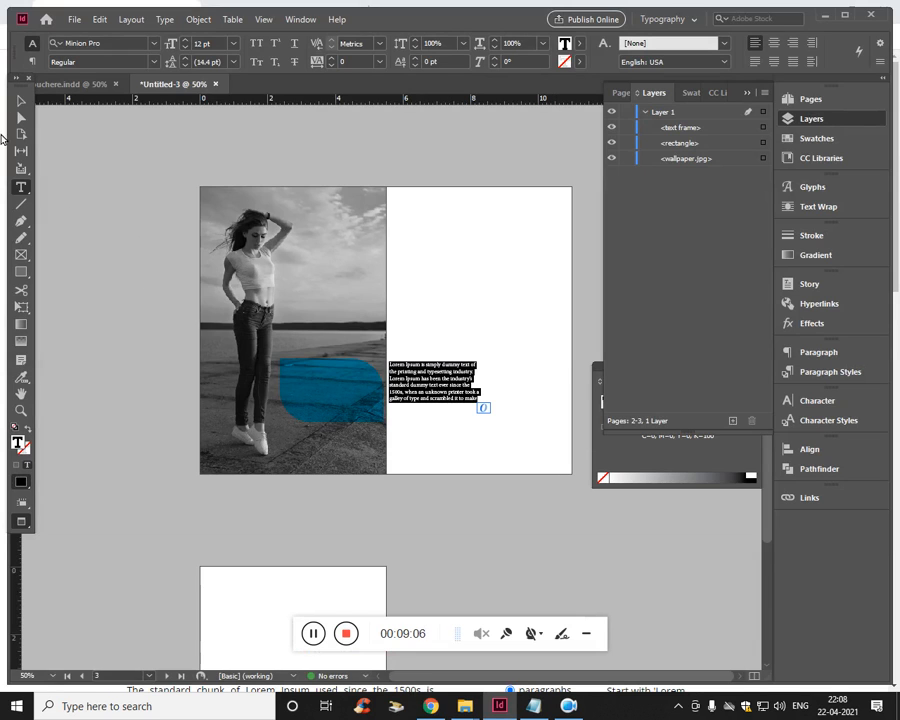
# Move the Lorem Ipsum text frame from the blank right page onto the blue shape on the photo page.
pyautogui.click(21, 100)
pyautogui.moveTo(442, 388); pyautogui.dragTo(400, 392)
pyautogui.hotkey('ctrl', '=')
pyautogui.hotkey('ctrl', 'a')
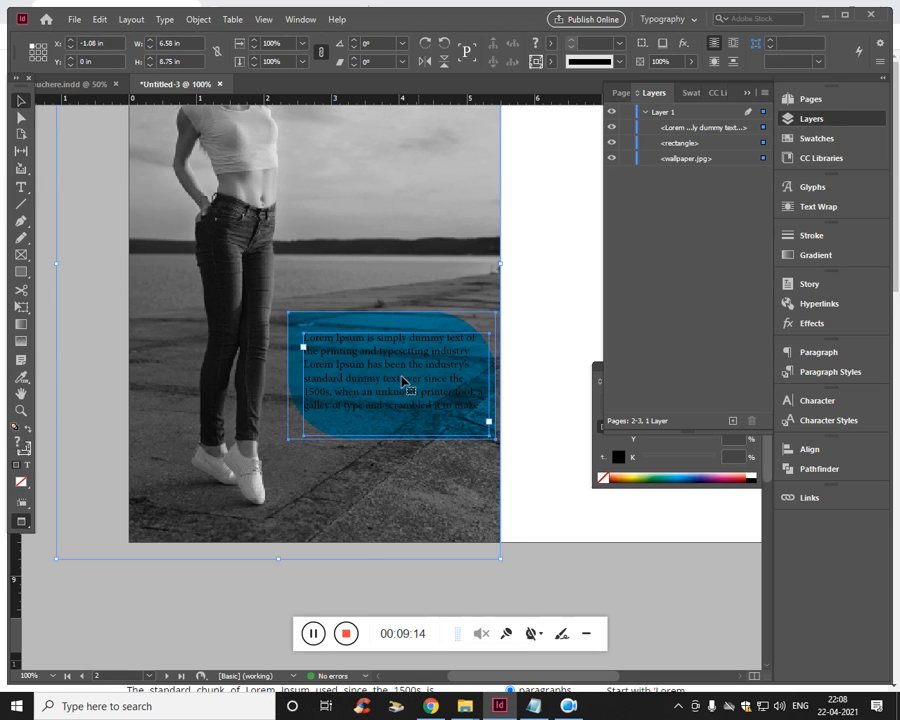
# Select all the text in the Lorem Ipsum frame and set its fill colour to [Paper].
pyautogui.click(403, 381)
pyautogui.doubleClick(402, 378)
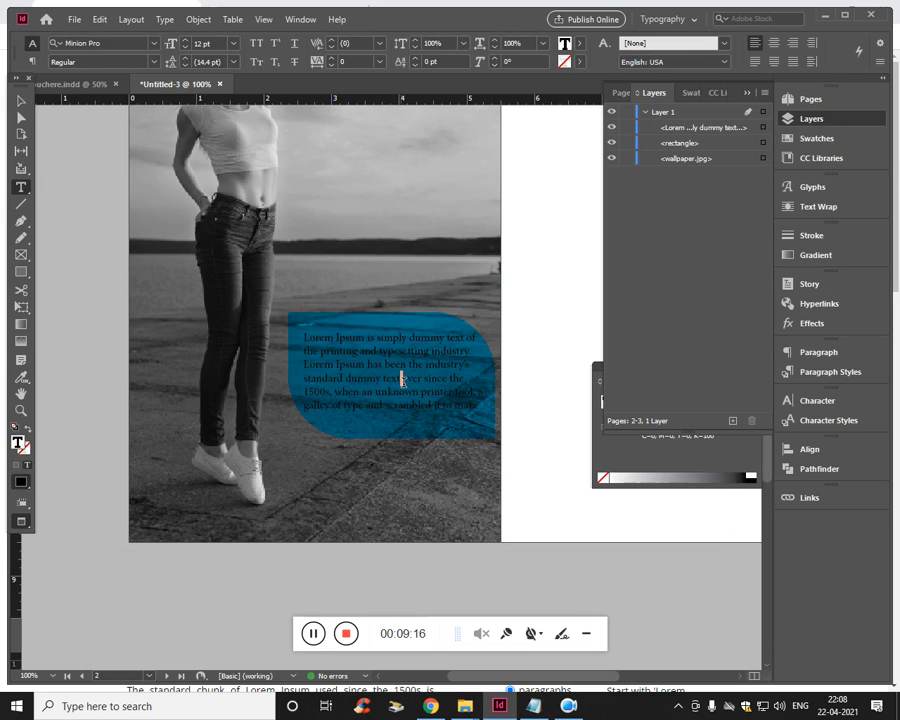
pyautogui.tripleClick(402, 376)
pyautogui.hotkey('ctrl', 'a')
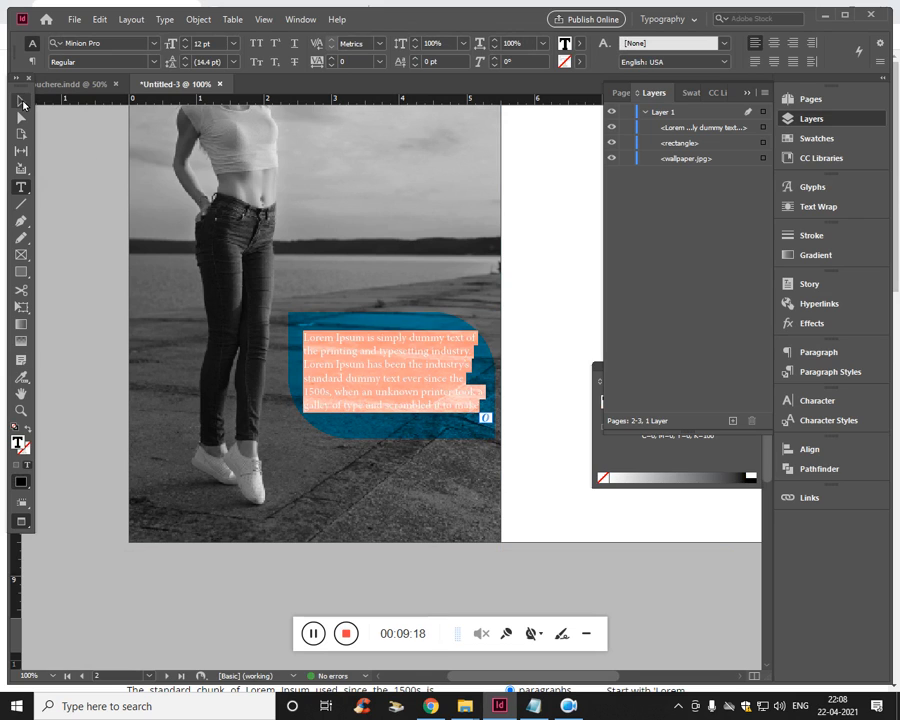
pyautogui.click(579, 45)
pyautogui.click(462, 124)
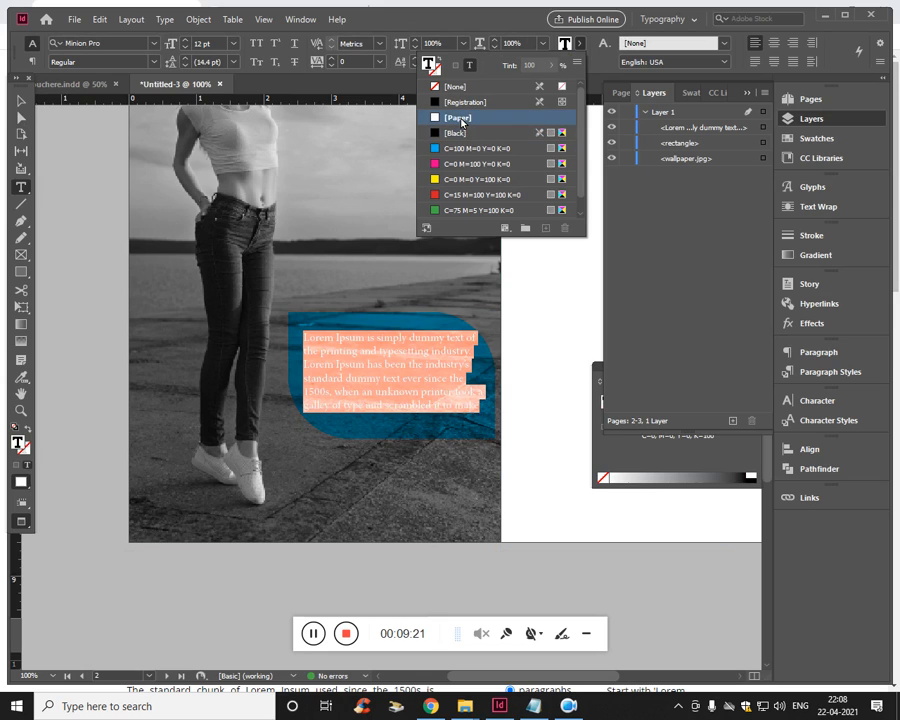
pyautogui.click(22, 103)
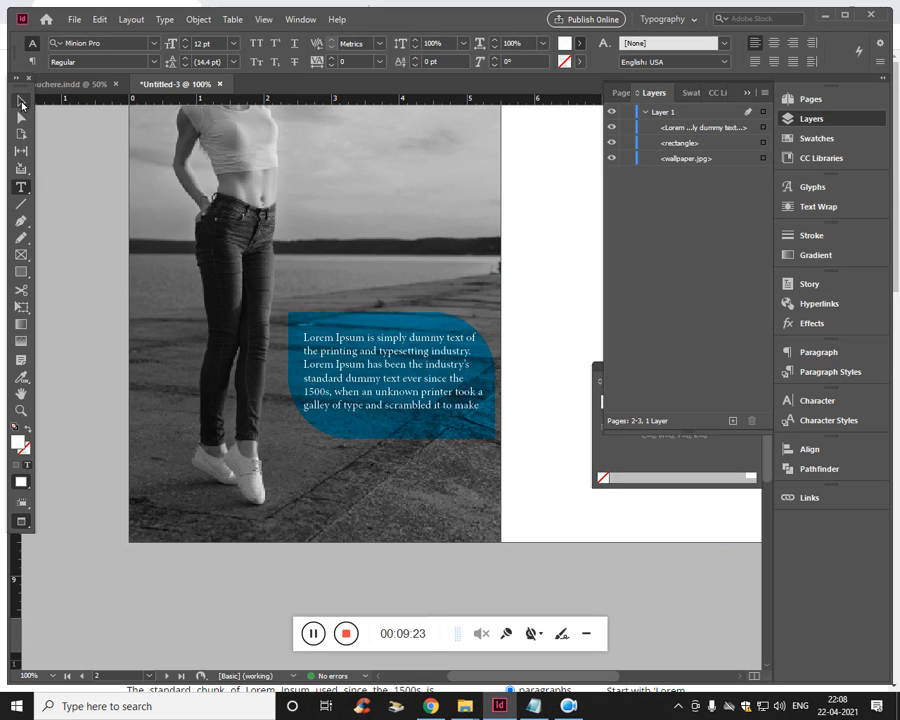
# Give the Lorem Ipsum paragraph on the blue shape a drop cap four lines high.
pyautogui.tripleClick(396, 352)
pyautogui.hotkey('ctrl', 'a')
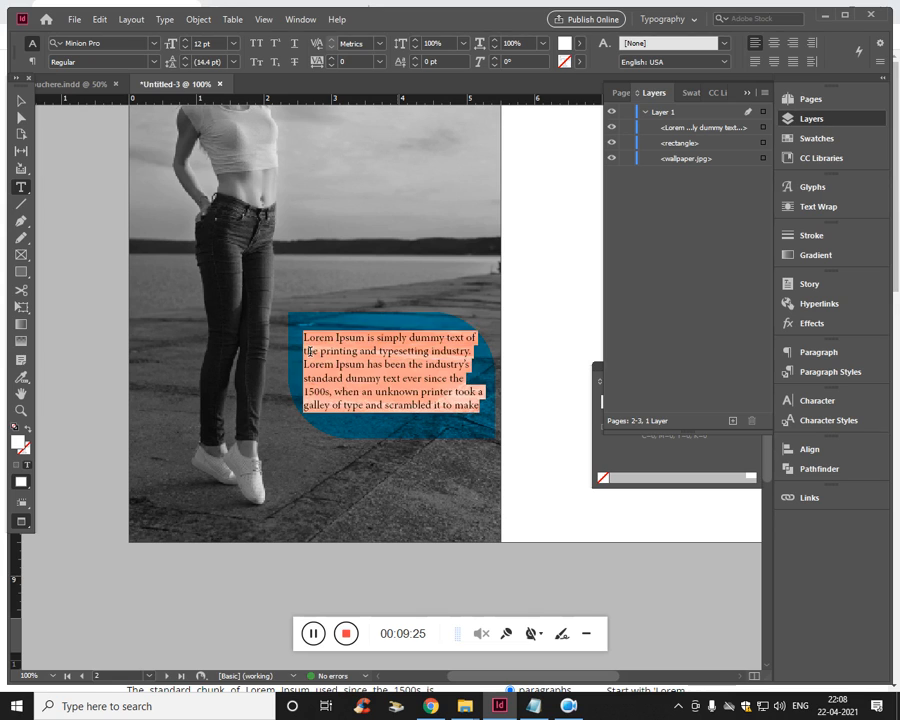
pyautogui.click(342, 343)
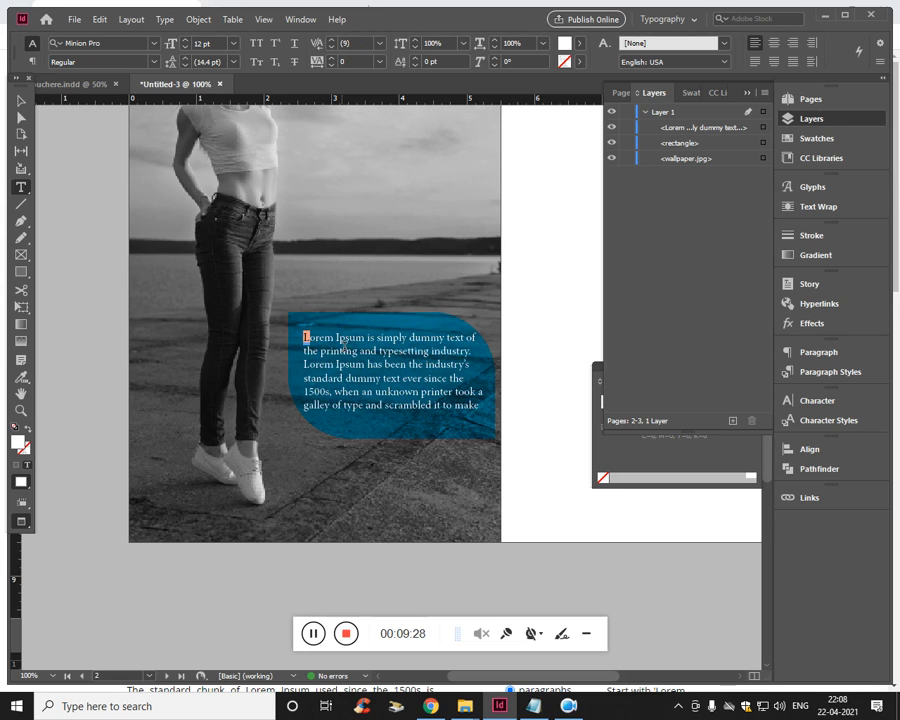
pyautogui.click(32, 61)
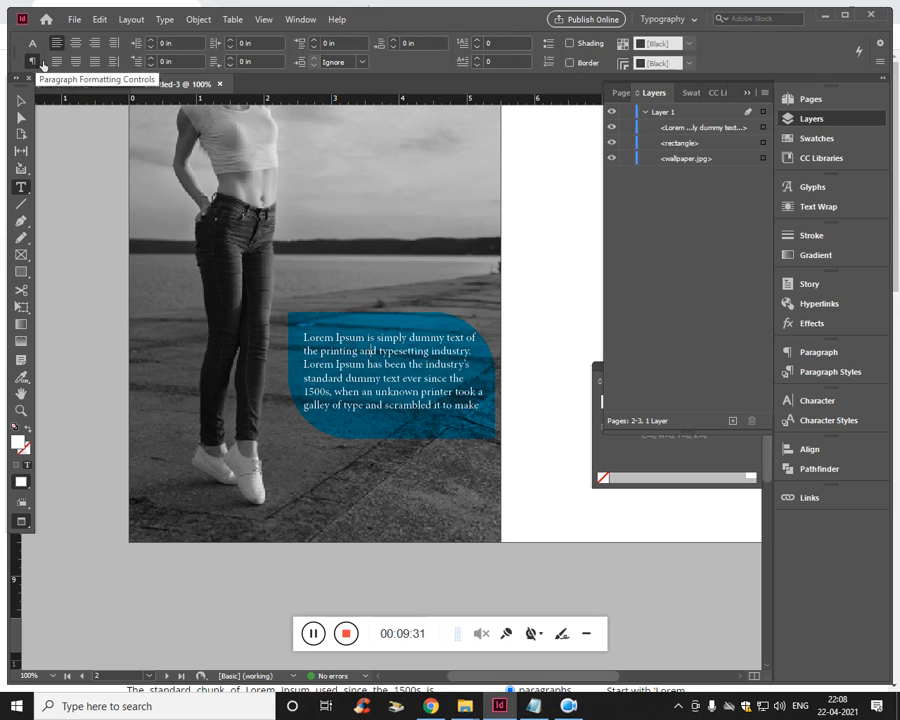
pyautogui.click(512, 45)
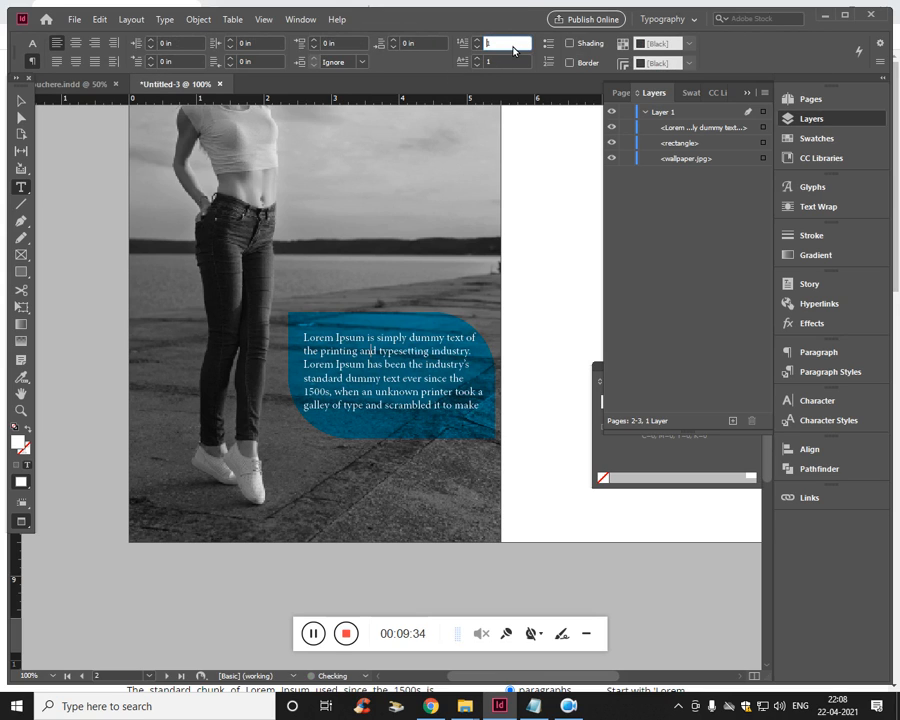
pyautogui.write('2')
pyautogui.press('Return')
pyautogui.press('Up')
pyautogui.press('Up')
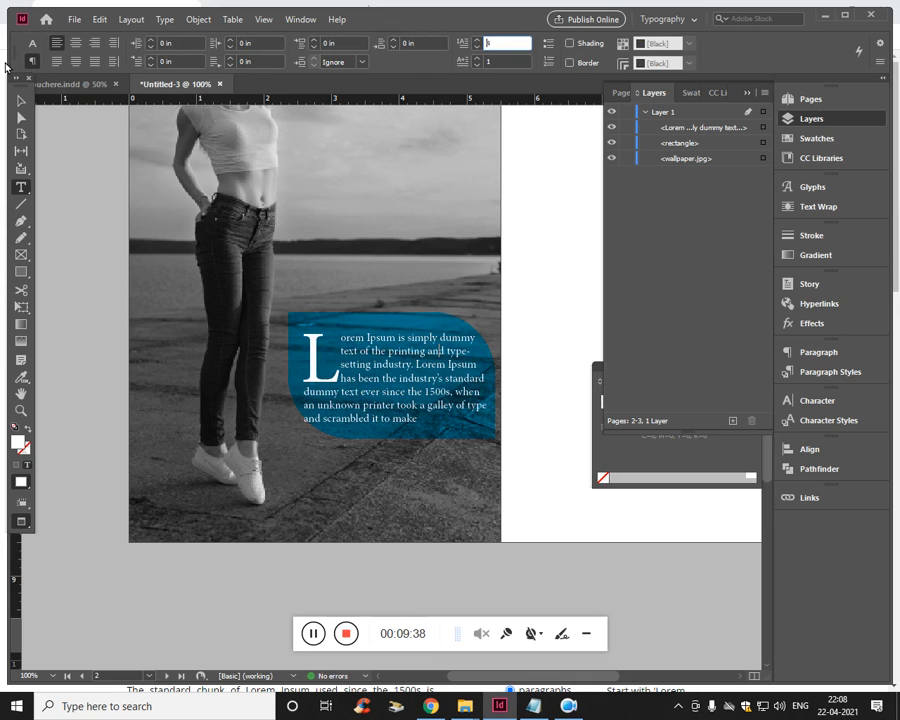
# Shrink the Lorem Ipsum text frame to about 2.3 in wide and 1.3 in high and position it inside the blue shape.
pyautogui.doubleClick(457, 392)
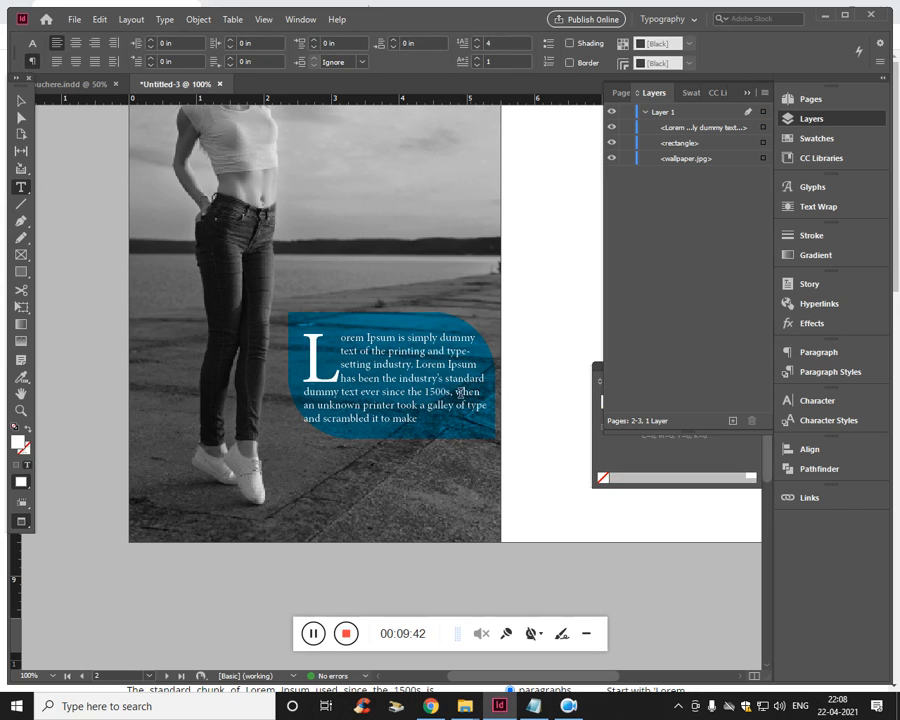
pyautogui.press('Escape')
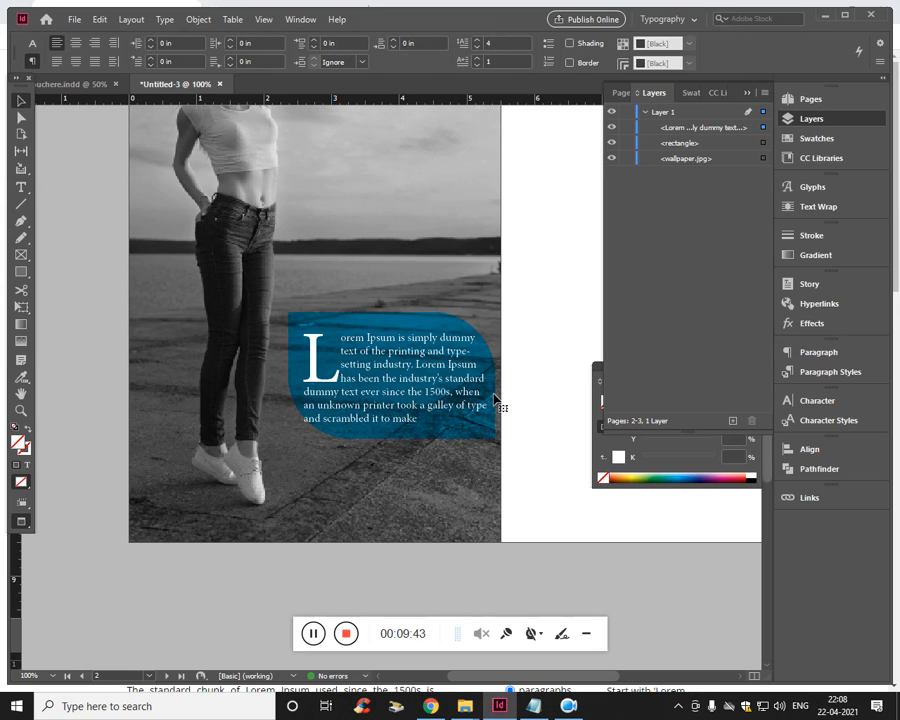
pyautogui.moveTo(494, 391); pyautogui.dragTo(473, 391)
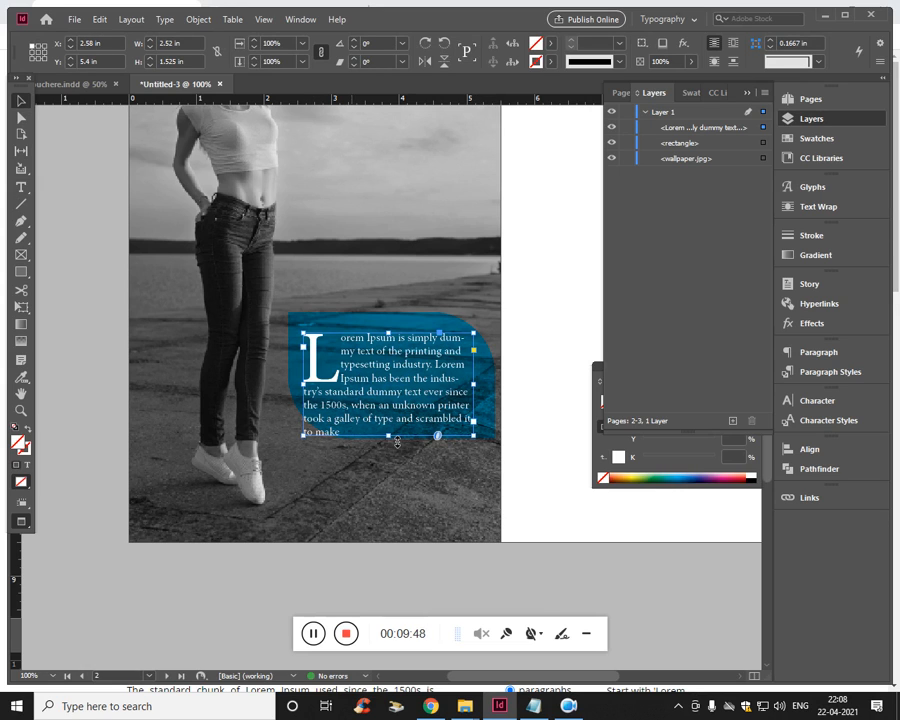
pyautogui.moveTo(393, 438); pyautogui.dragTo(393, 424)
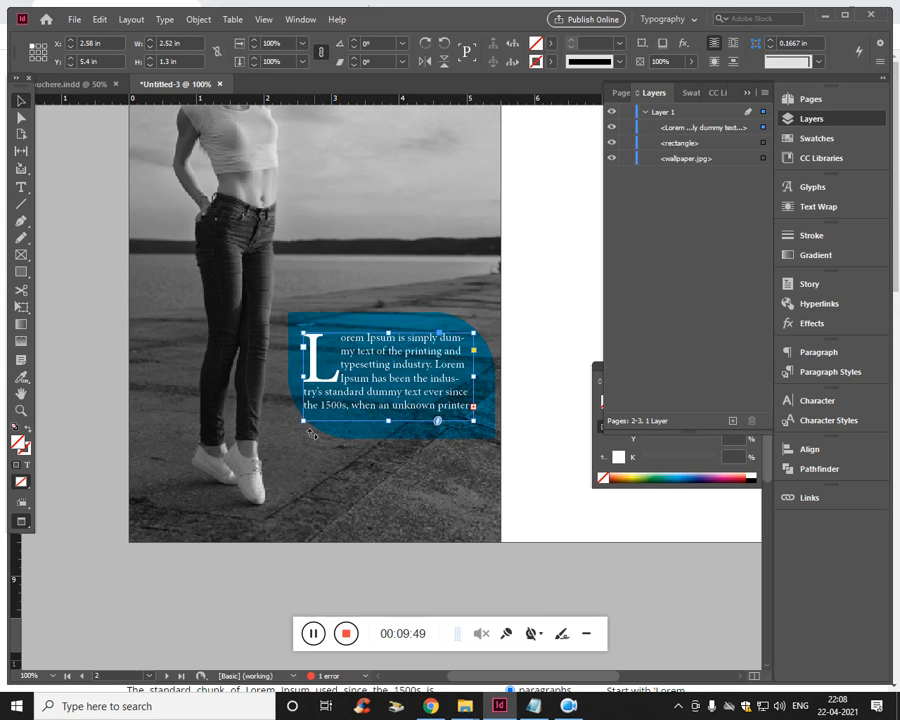
pyautogui.moveTo(310, 430); pyautogui.dragTo(321, 427)
pyautogui.hotkey('ctrl', 'z')
pyautogui.moveTo(305, 377); pyautogui.dragTo(319, 378)
pyautogui.moveTo(382, 393); pyautogui.dragTo(373, 393)
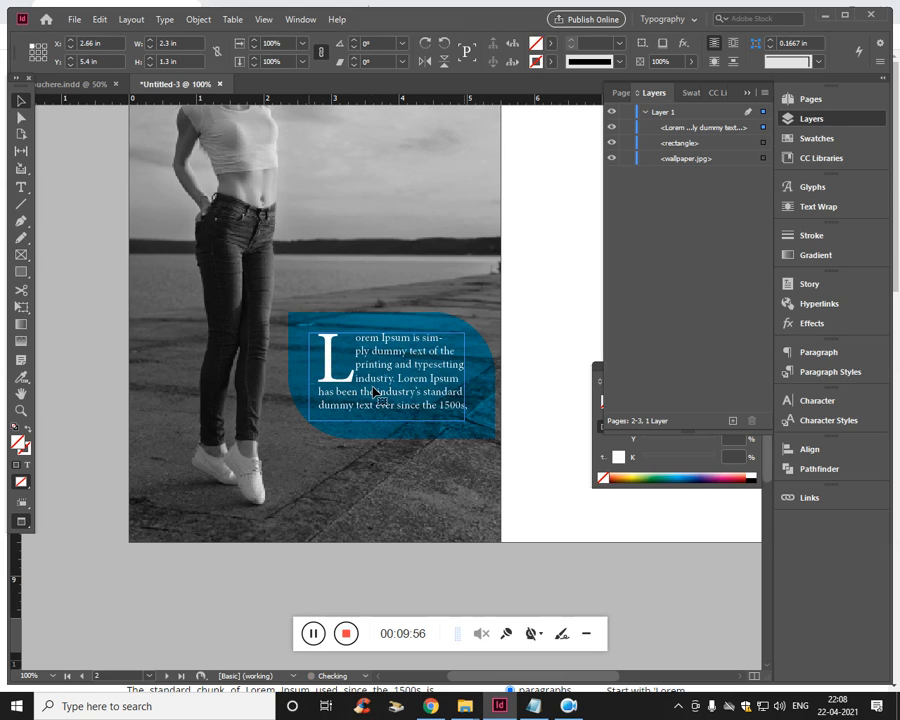
# Extend the right edge of the Lorem Ipsum text frame slightly so its lines run wider within the blue shape.
pyautogui.click(381, 474)
pyautogui.hotkey('ctrl', '-')
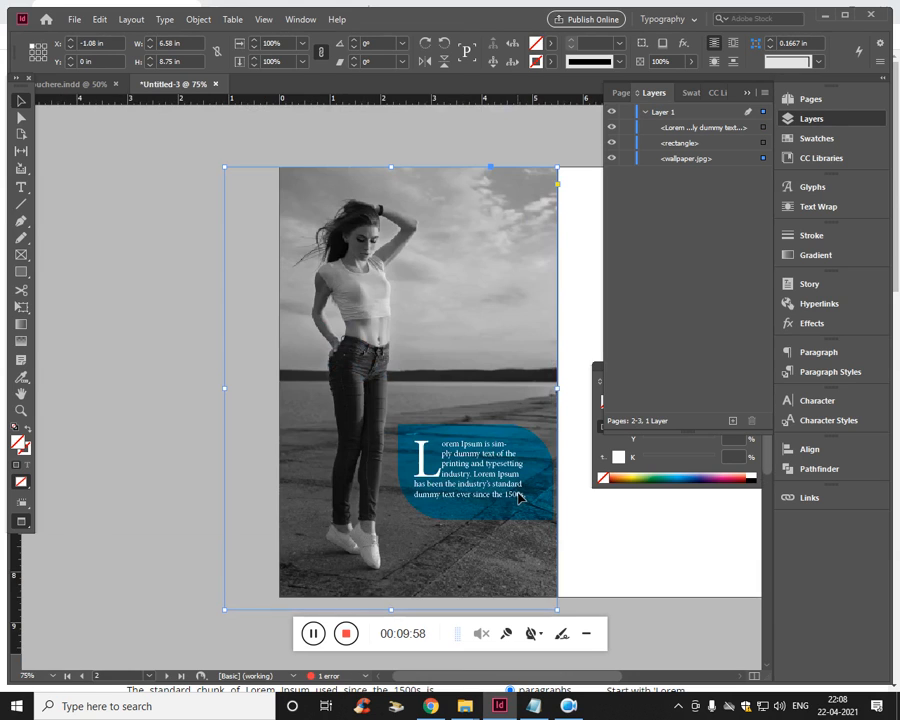
pyautogui.hotkey('ctrl', '=')
pyautogui.moveTo(457, 348); pyautogui.dragTo(276, 300)
pyautogui.click(346, 508)
pyautogui.click(376, 470)
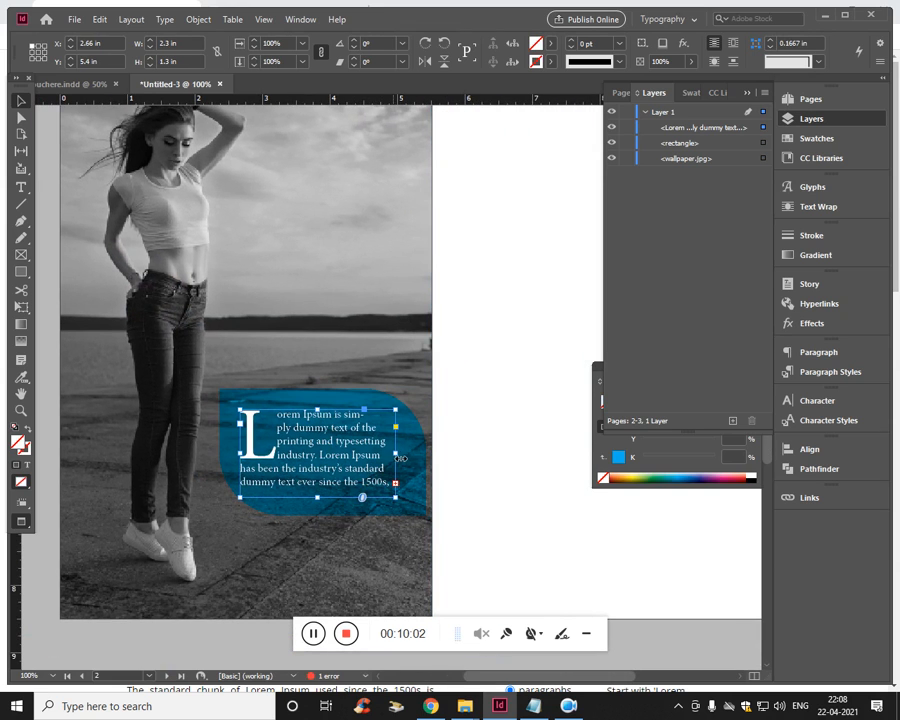
pyautogui.moveTo(395, 454); pyautogui.dragTo(408, 454)
pyautogui.click(478, 398)
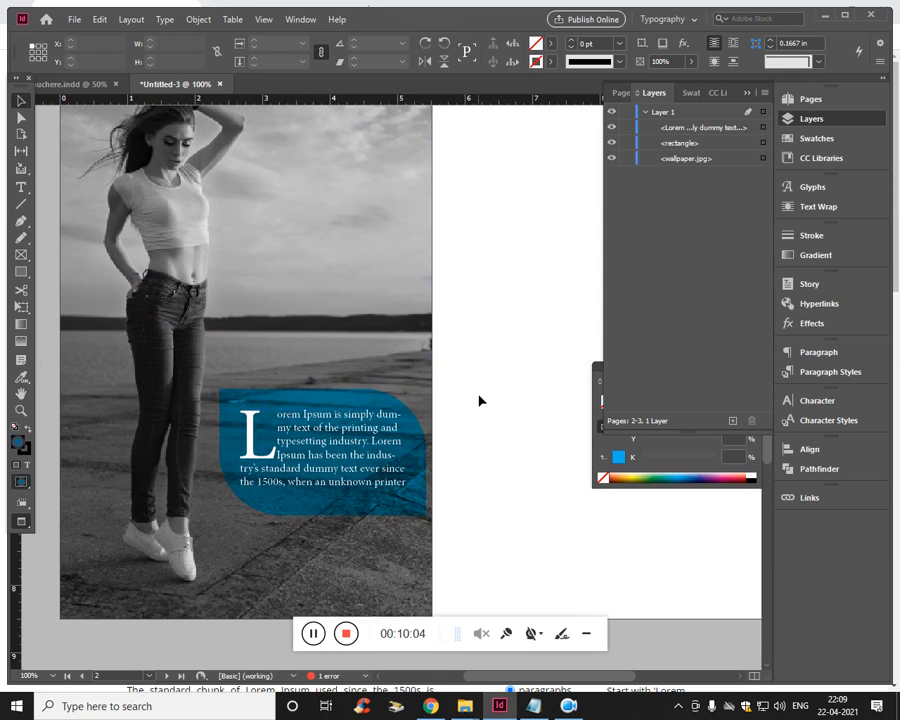
# Show the layout guides and set the margins and columns of pages 2-3 to two columns.
pyautogui.hotkey('ctrl', '-')
pyautogui.moveTo(478, 398); pyautogui.dragTo(326, 412)
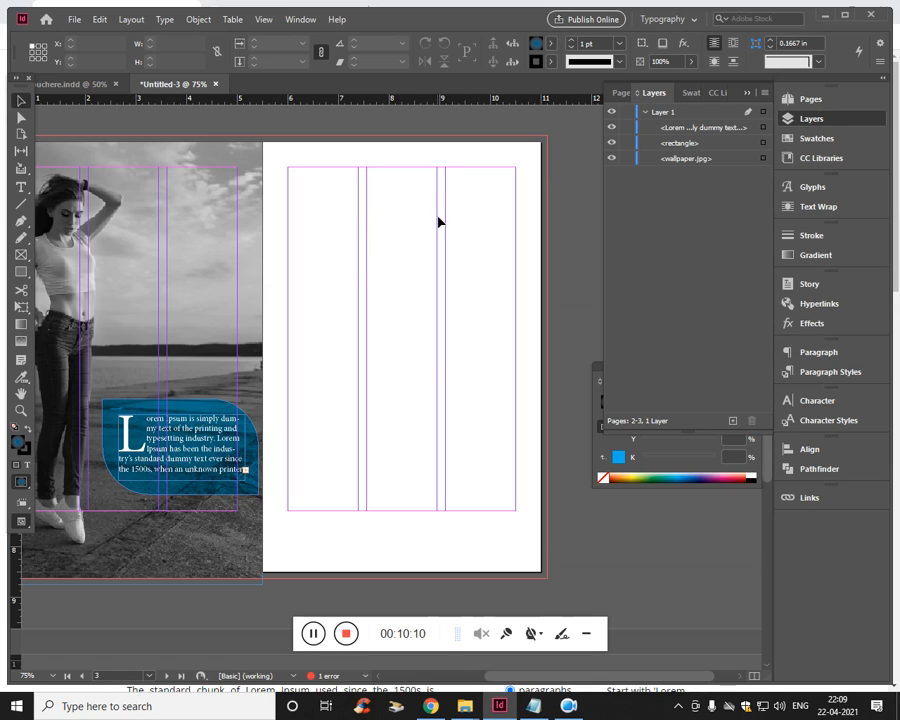
pyautogui.click(784, 100)
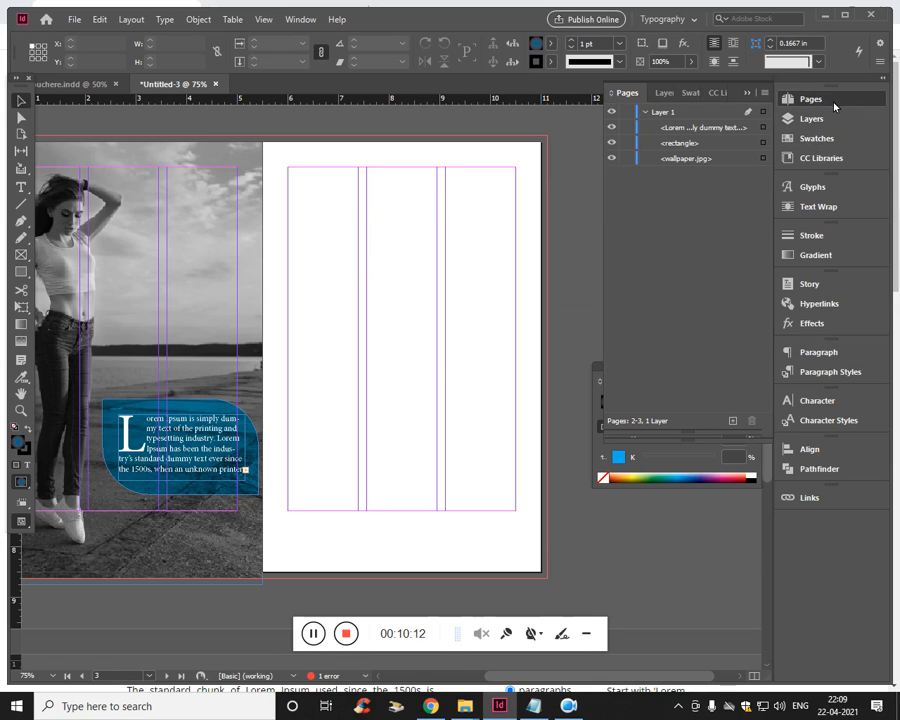
pyautogui.click(130, 20)
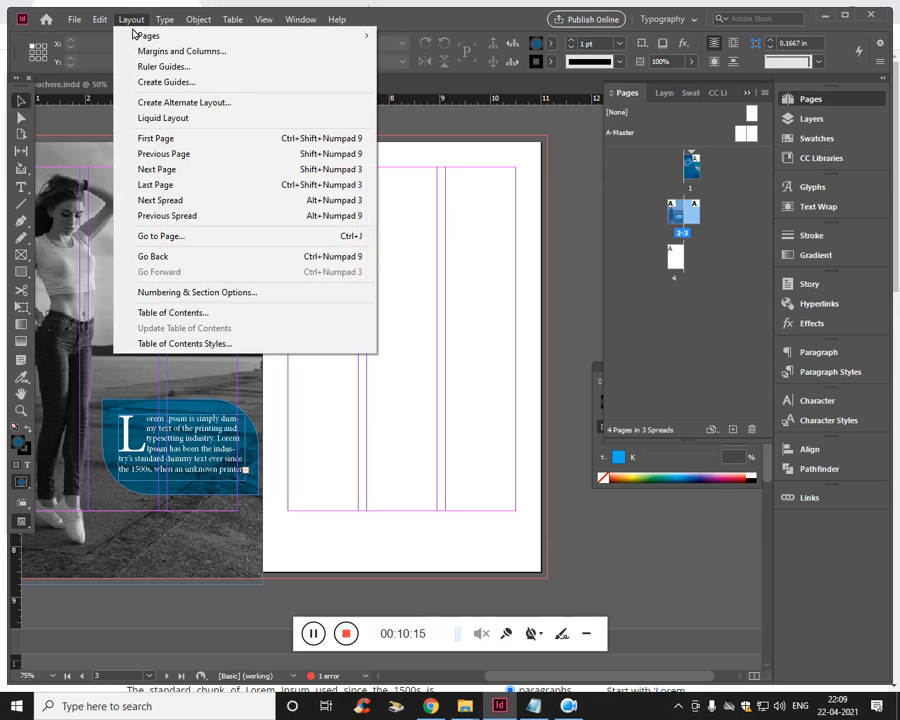
pyautogui.click(168, 53)
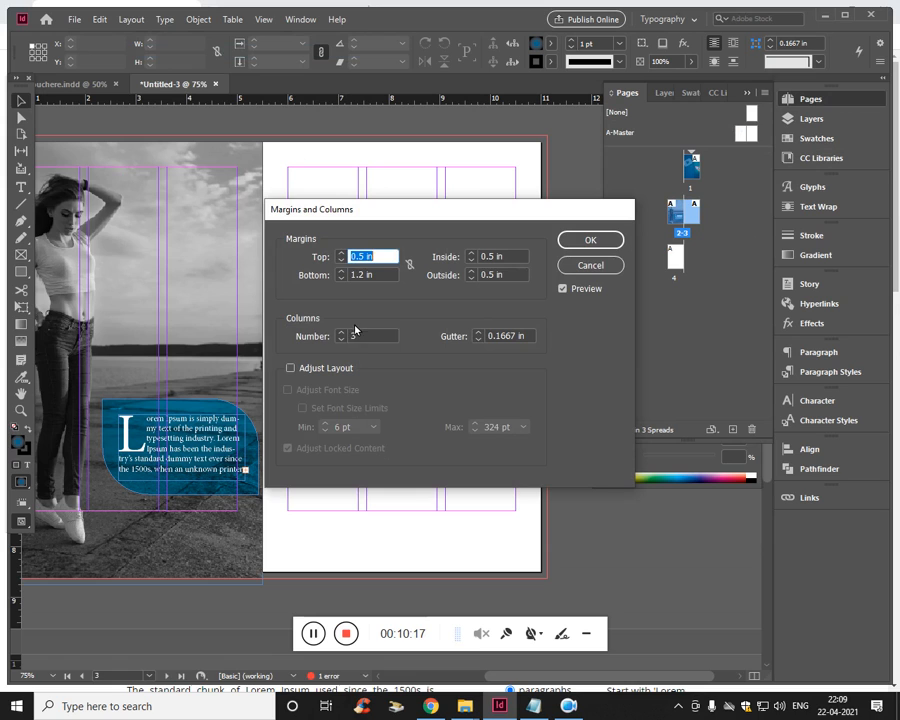
pyautogui.doubleClick(352, 336)
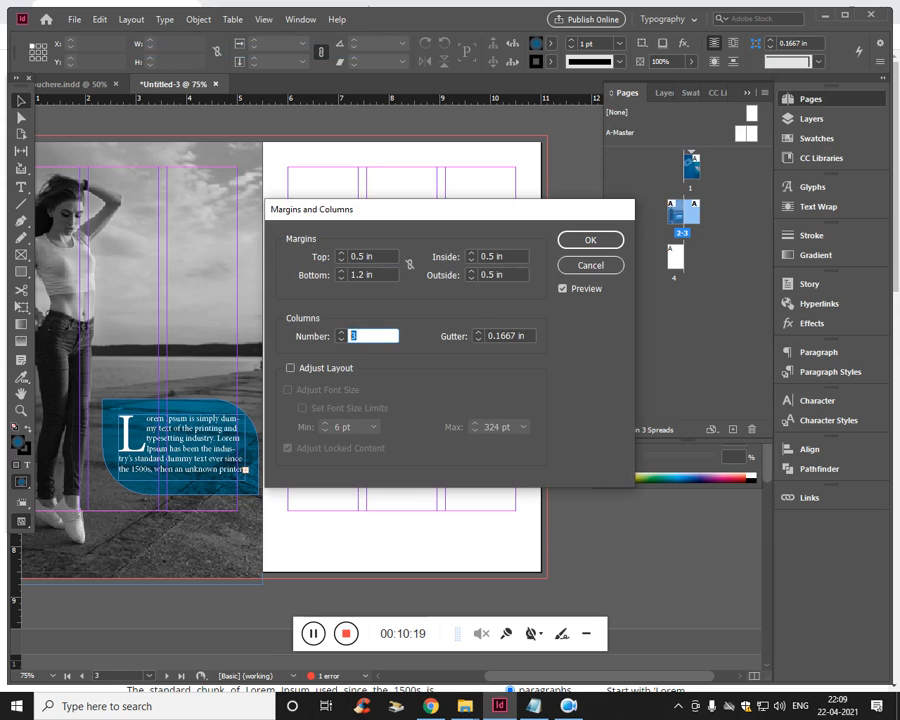
pyautogui.click(589, 240)
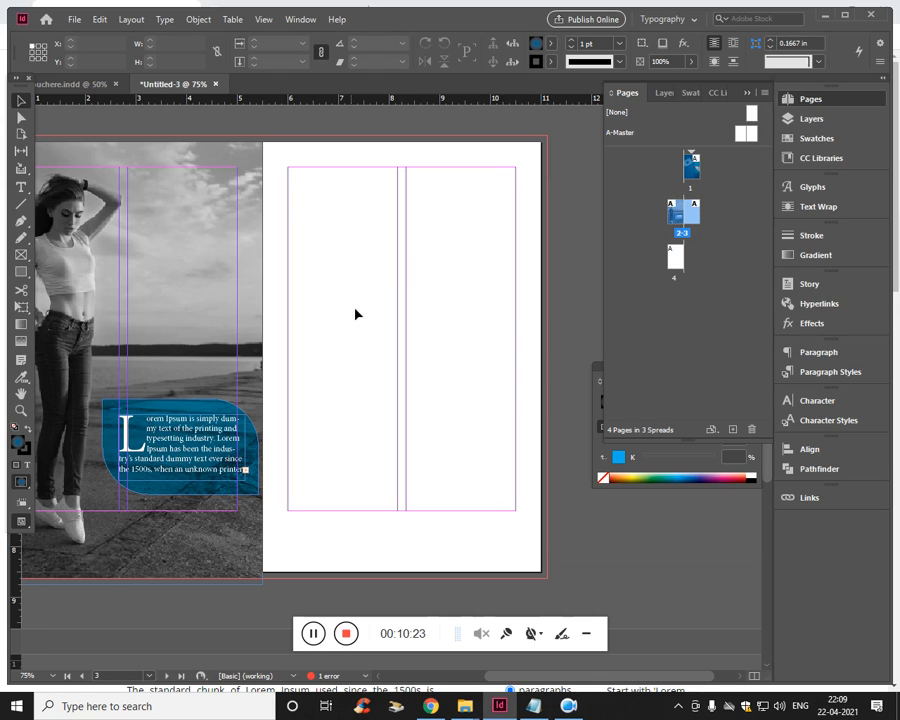
# Create a 4.5 × 6.8 in text frame within page 3's margins and fill it with the first two paragraphs of Wikipedia's Avatar (2009 film) article from Chrome.
pyautogui.press('t')
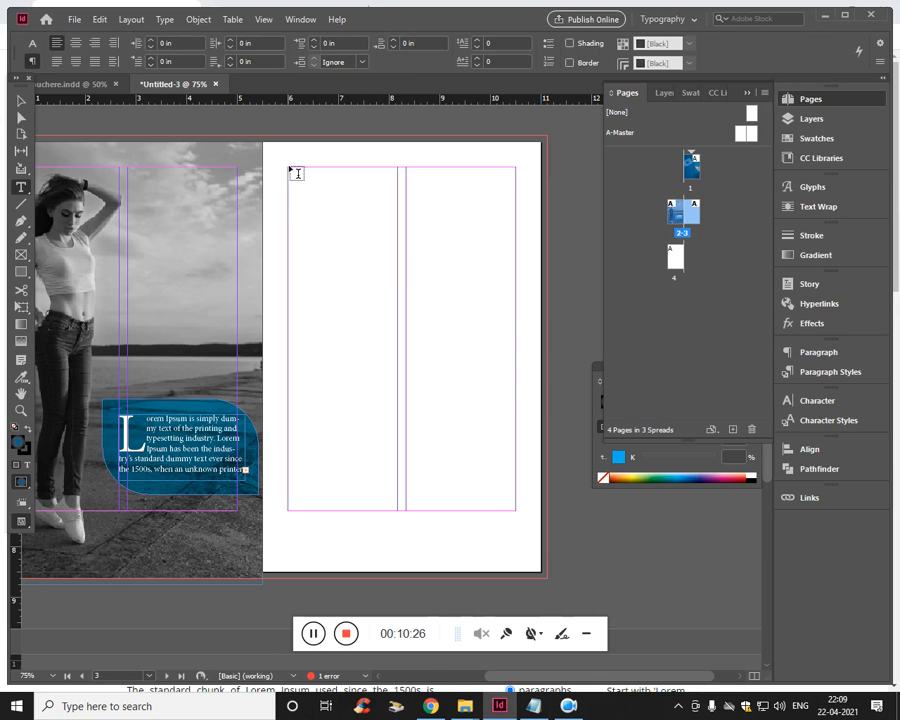
pyautogui.moveTo(297, 173); pyautogui.dragTo(522, 520)
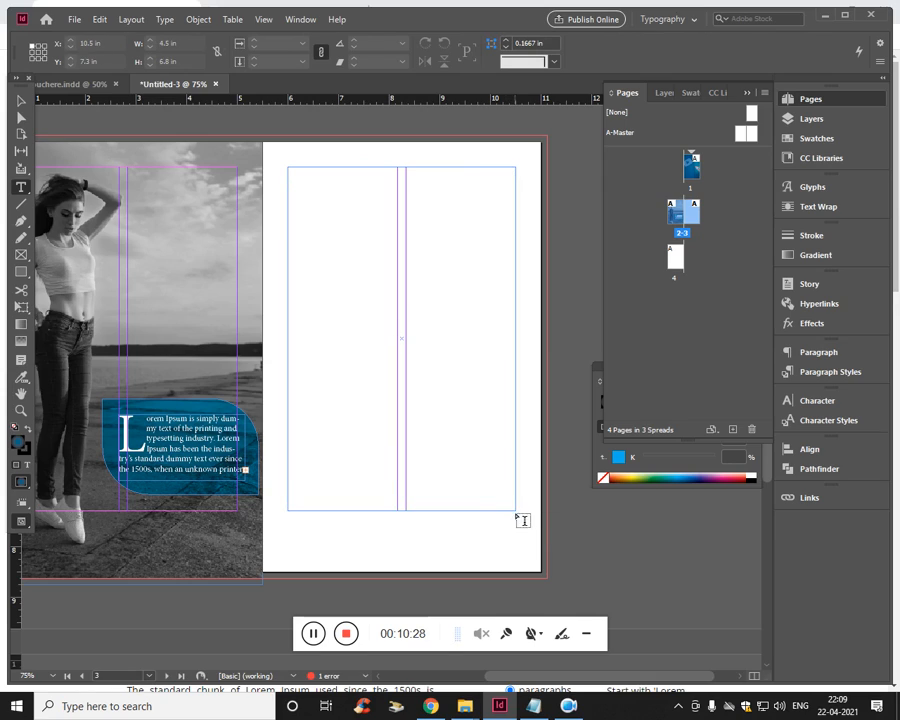
pyautogui.hotkey('alt', 'Tab')
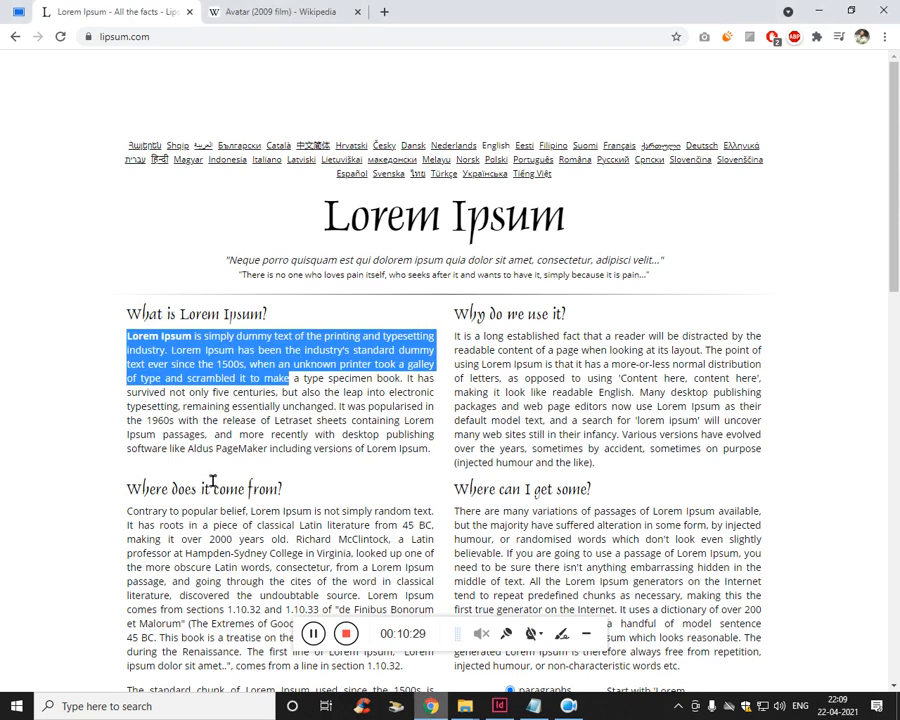
pyautogui.click(277, 9)
pyautogui.doubleClick(165, 206)
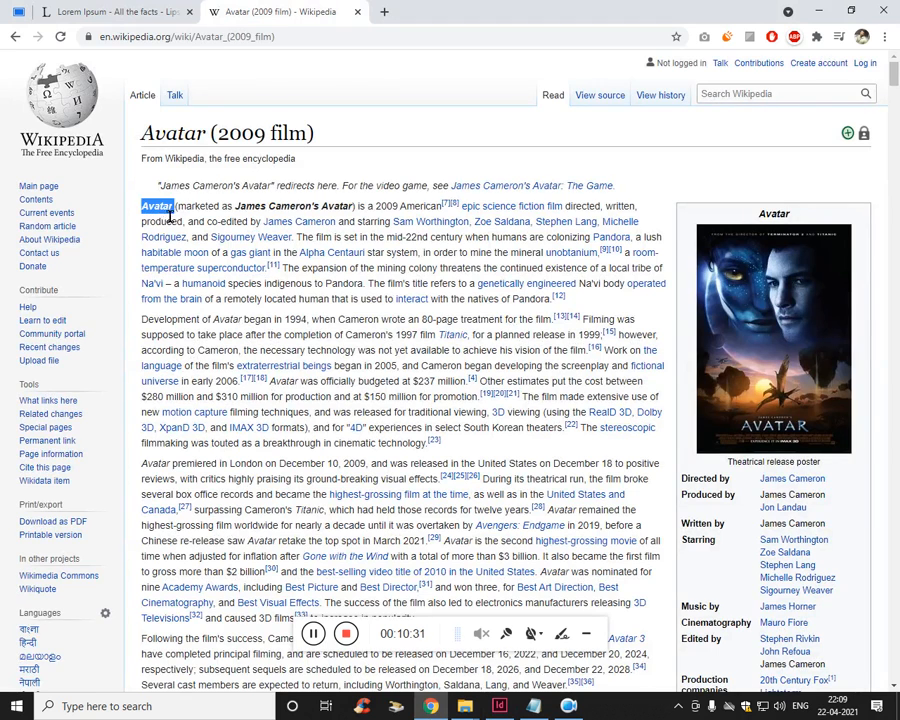
pyautogui.keyDown('shift'); pyautogui.click(415, 442); pyautogui.keyUp('shift')
pyautogui.hotkey('ctrl', 'c')
pyautogui.hotkey('alt', 'Tab')
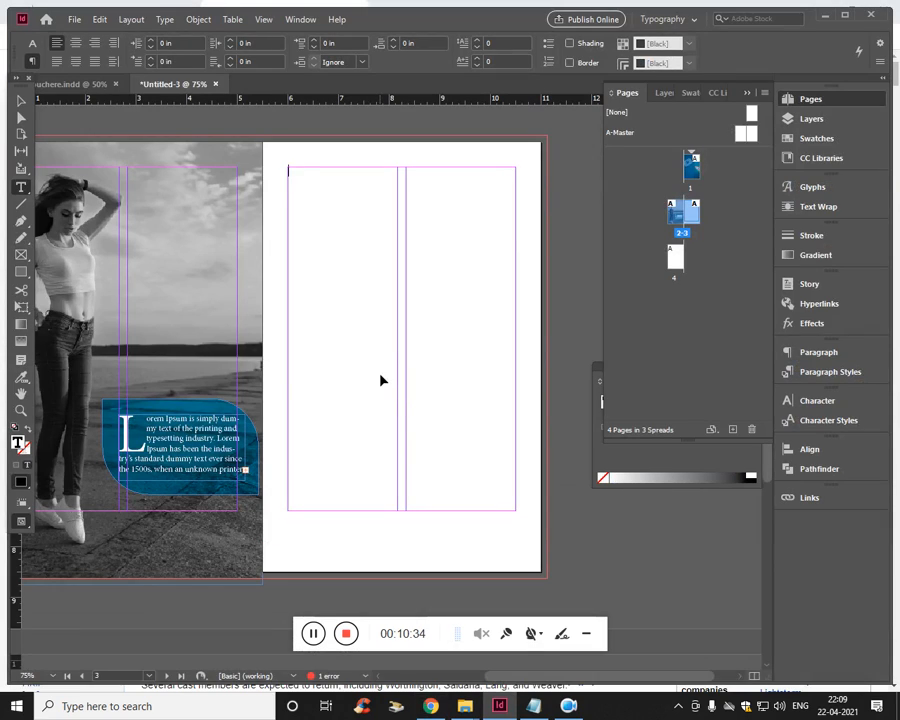
pyautogui.hotkey('ctrl', 'v')
# Divide the Avatar text frame into two columns and justify all its text with the last line aligned left.
pyautogui.hotkey('ctrl', 'a')
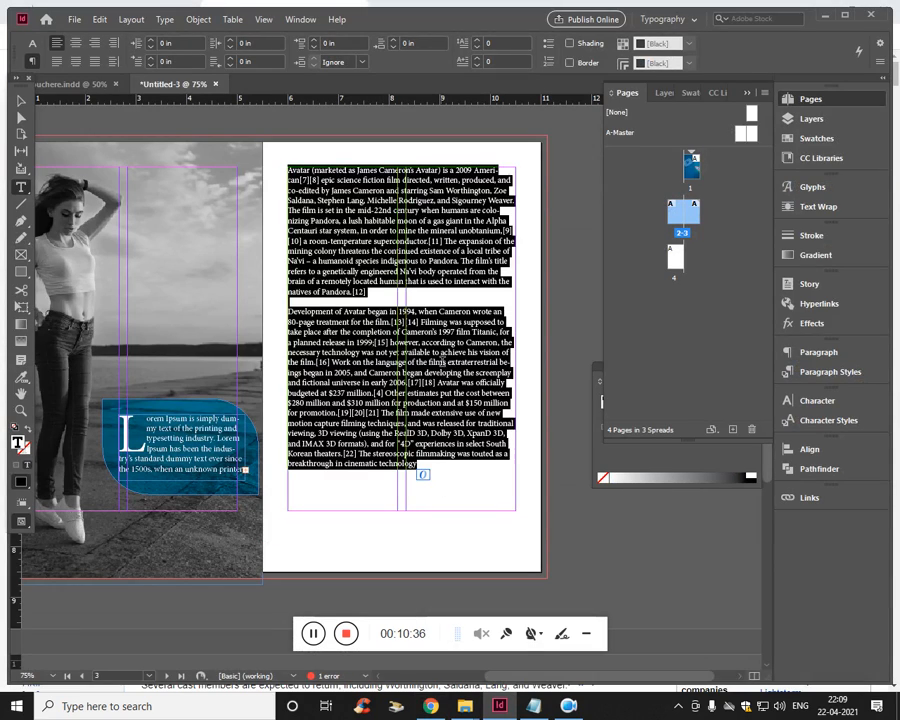
pyautogui.hotkey('ctrl', 'b')
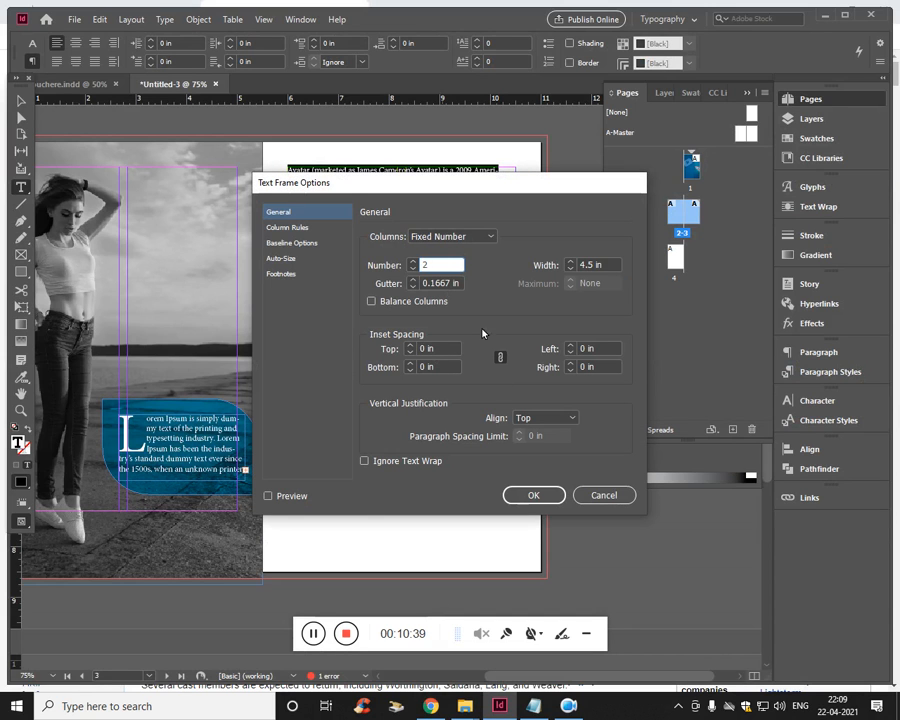
pyautogui.click(550, 495)
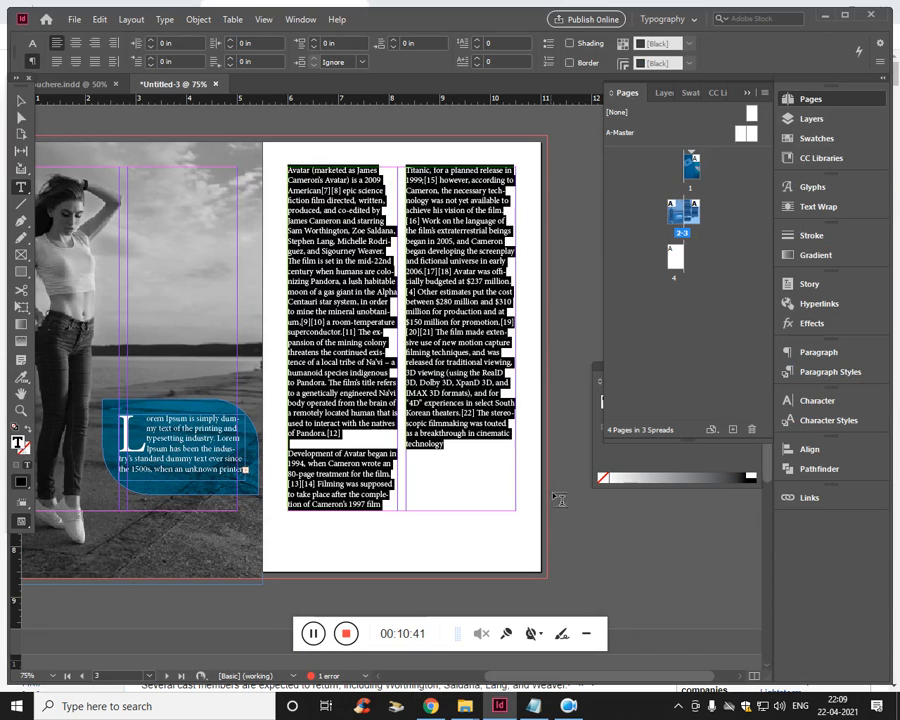
pyautogui.click(60, 64)
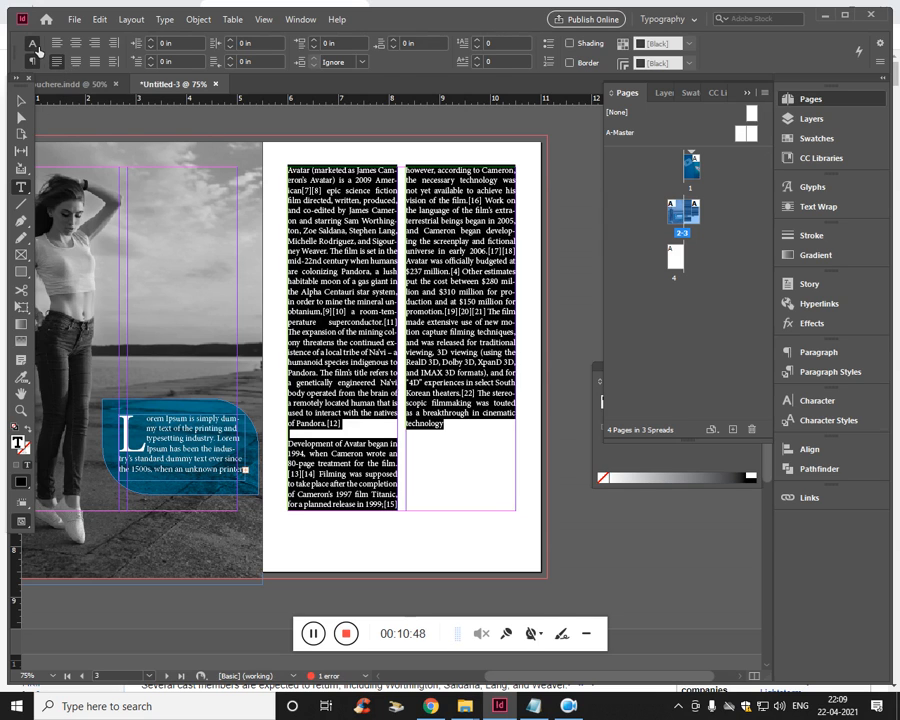
pyautogui.click(35, 45)
pyautogui.click(354, 452)
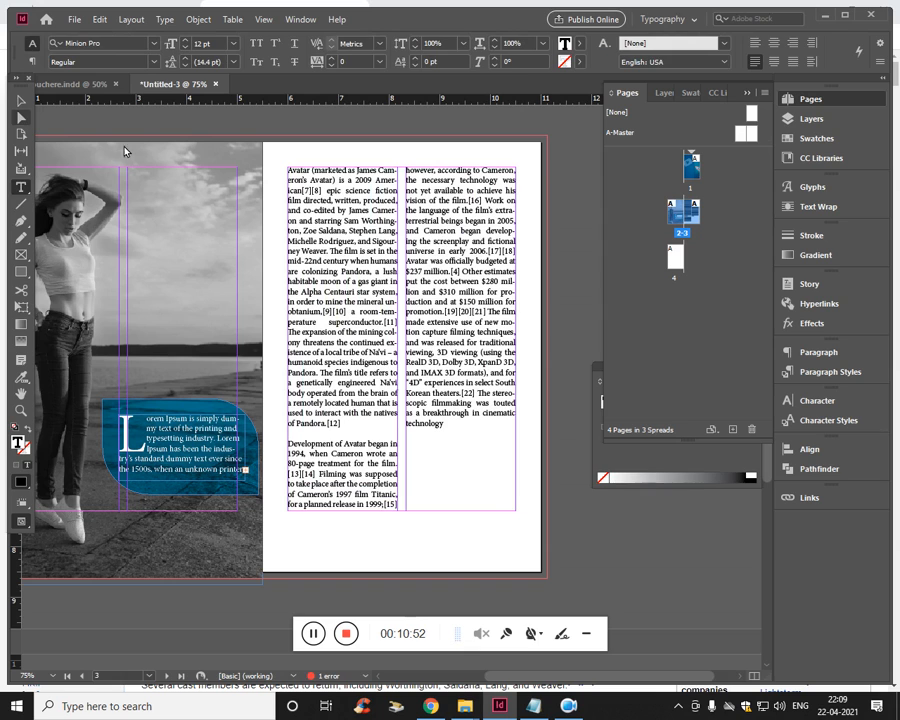
pyautogui.press('Escape')
pyautogui.doubleClick(341, 180)
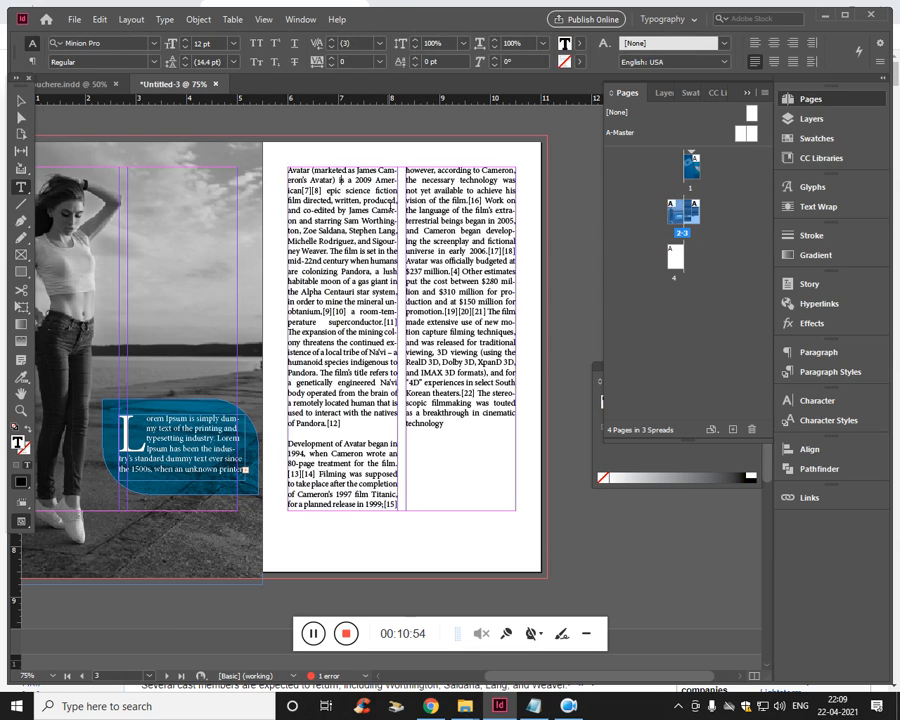
# Add the heading "Summary" above the Avatar article text on page 3, leaving a blank line beneath it.
pyautogui.hotkey('ctrl', 'Home')
pyautogui.press('Return')
pyautogui.press('Return')
pyautogui.press('Up')
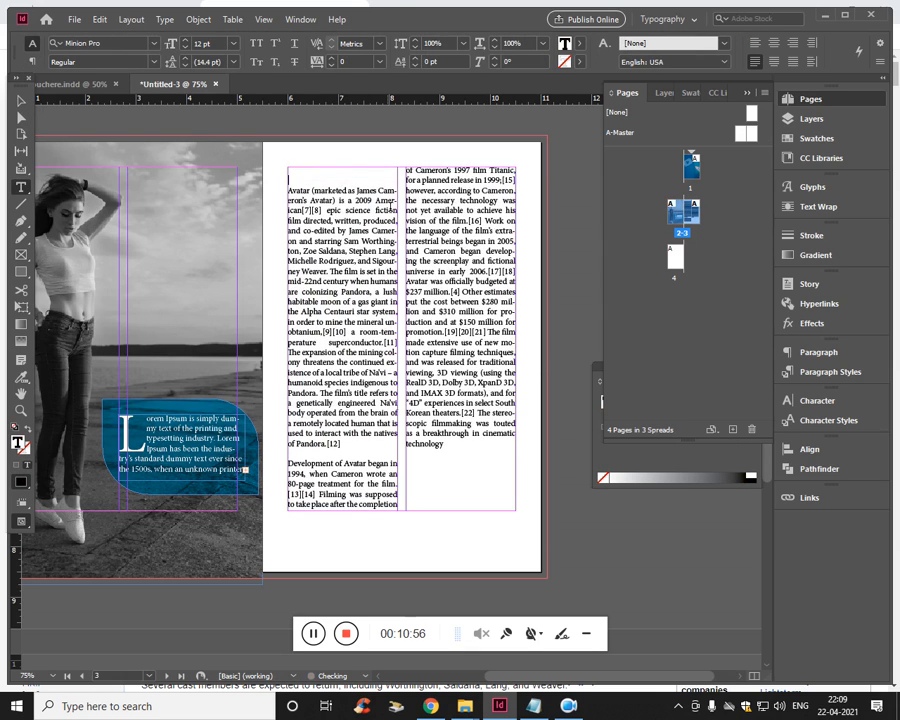
pyautogui.write('Summary')
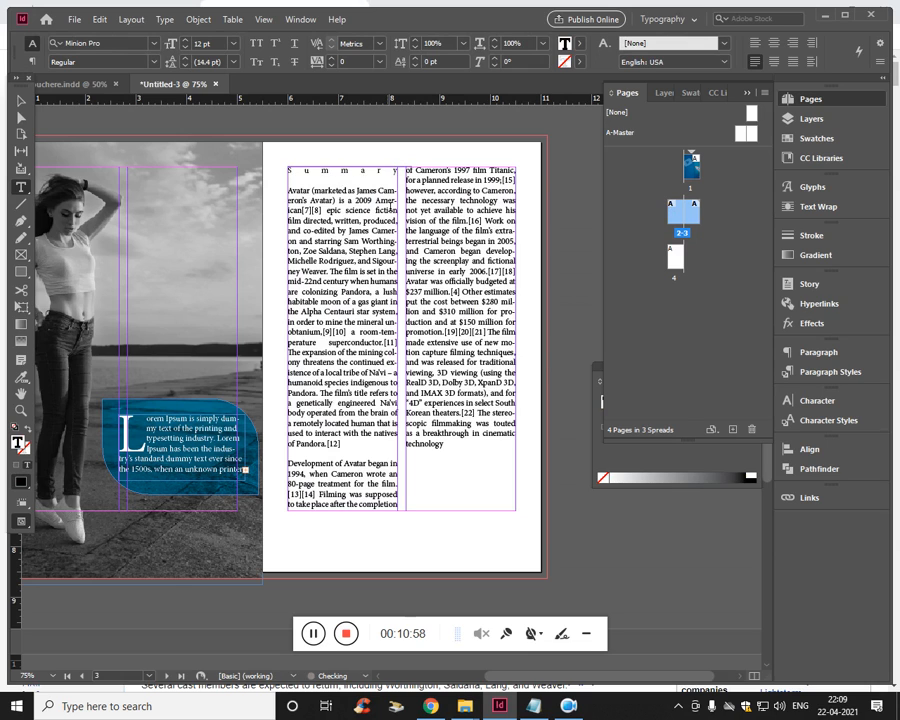
# Try the centered and full justification options on the whole Avatar text, including the Summary heading, and settle on left alignment.
pyautogui.hotkey('shift', 'Home')
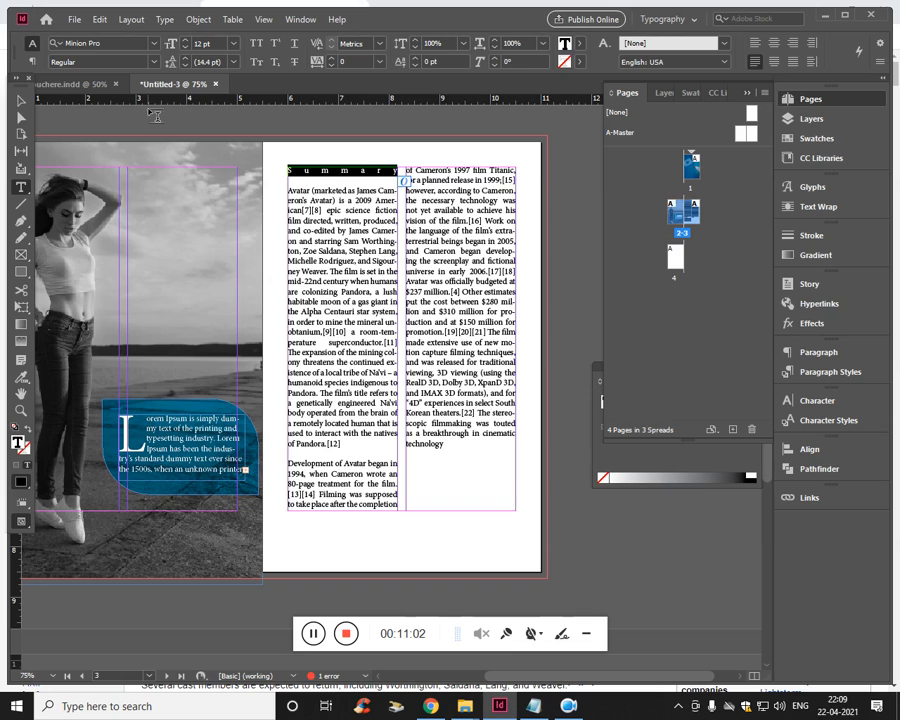
pyautogui.click(32, 62)
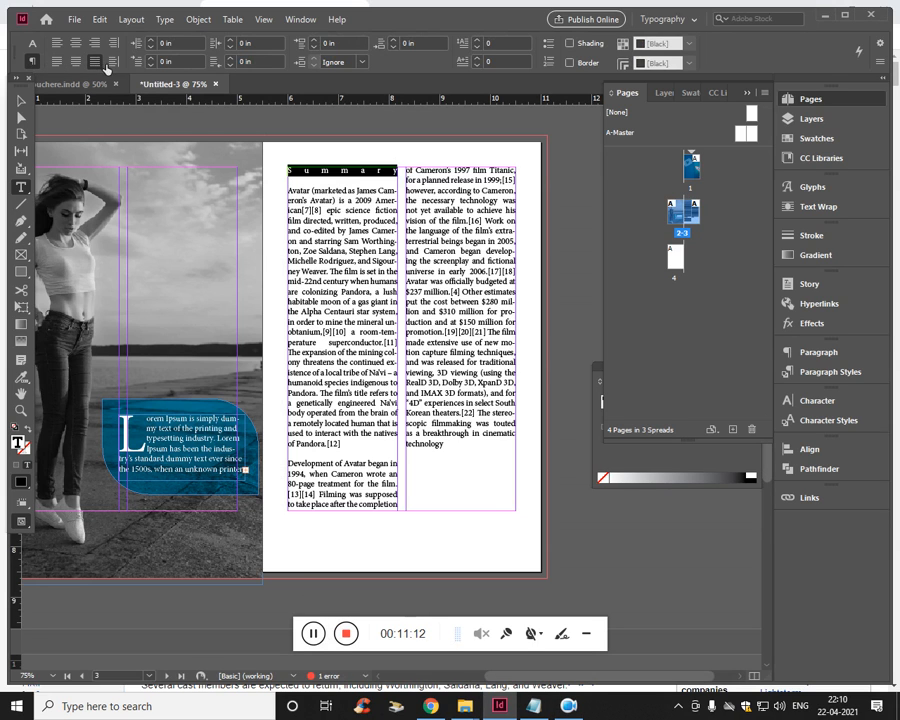
pyautogui.doubleClick(330, 222)
pyautogui.hotkey('ctrl', 'a')
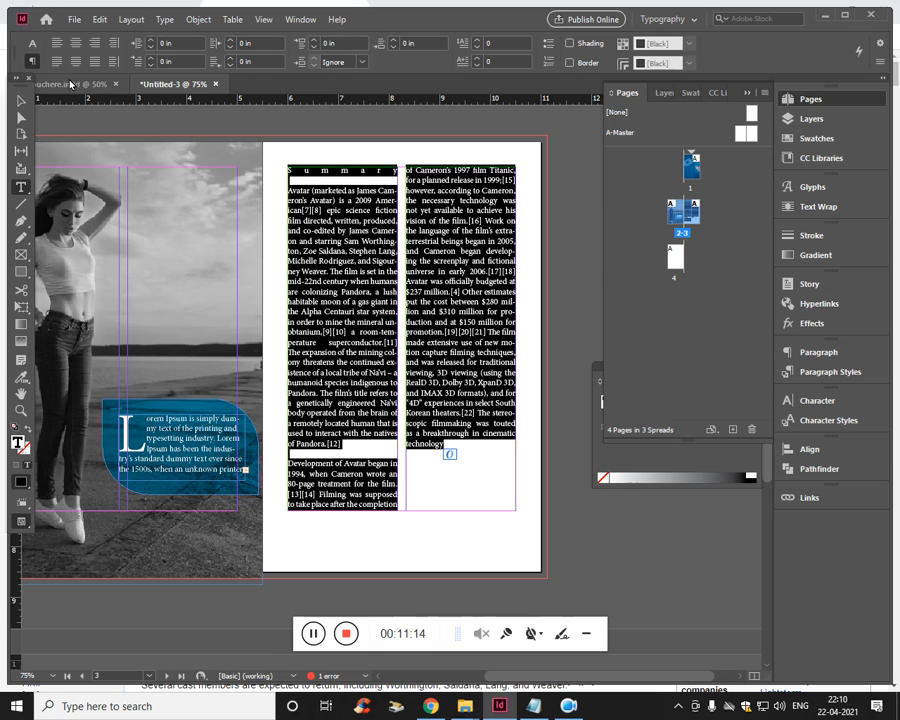
pyautogui.click(76, 61)
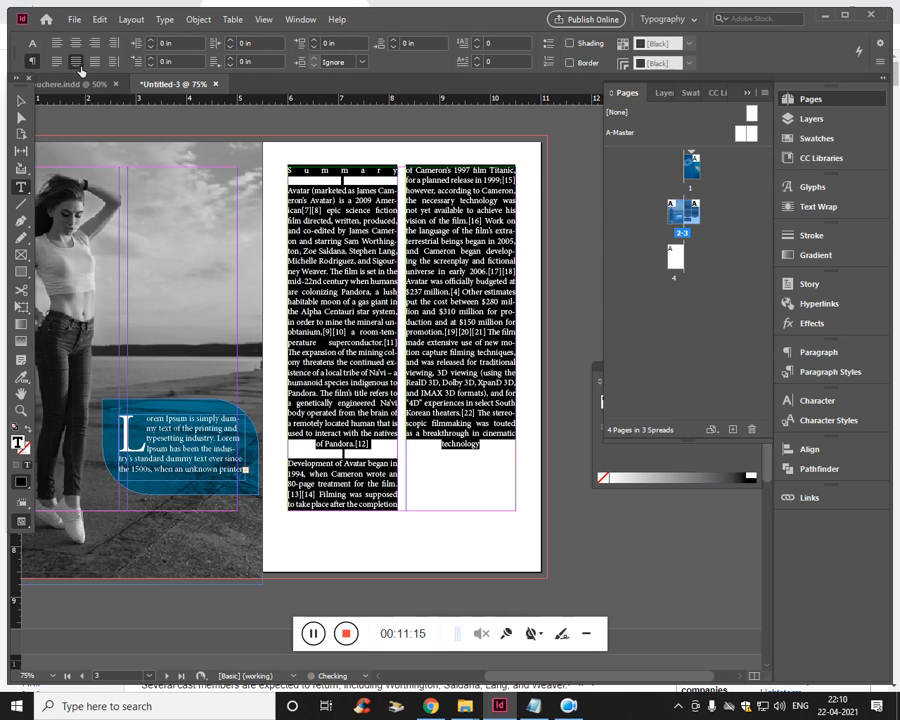
pyautogui.click(106, 65)
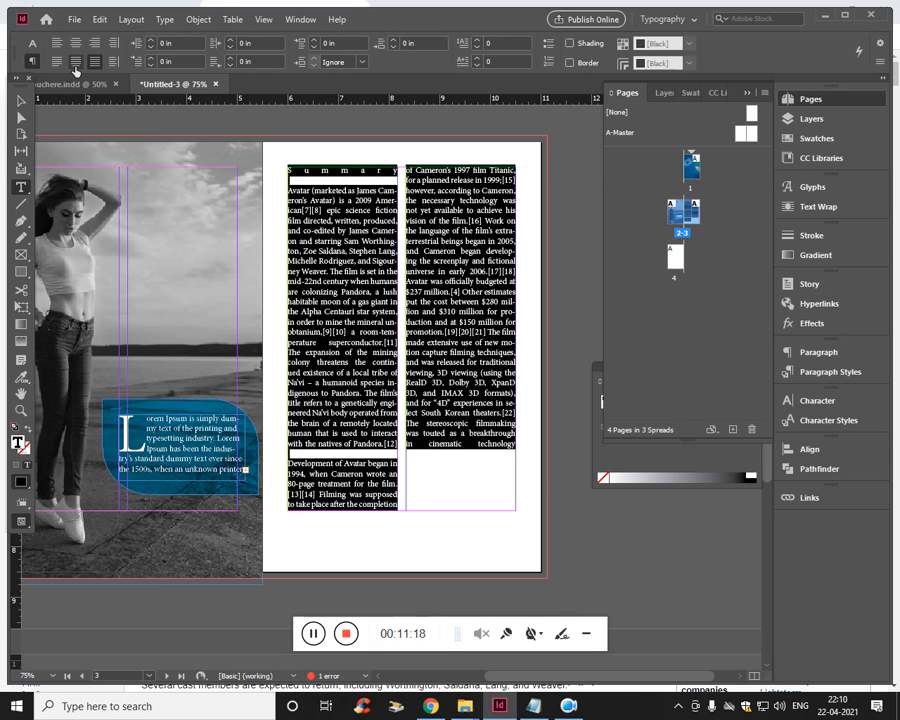
pyautogui.click(58, 60)
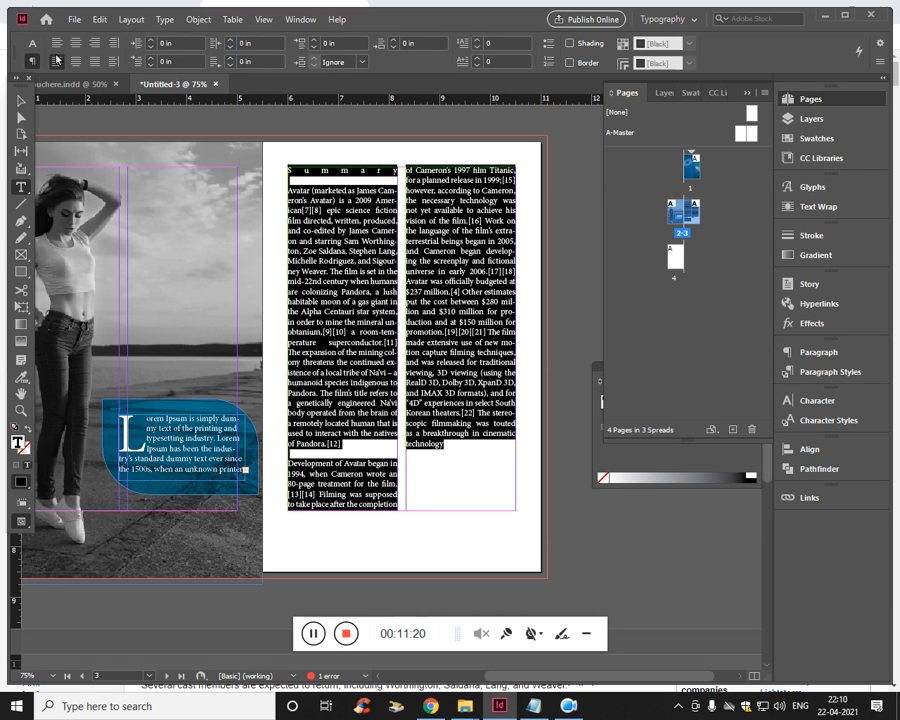
pyautogui.click(58, 45)
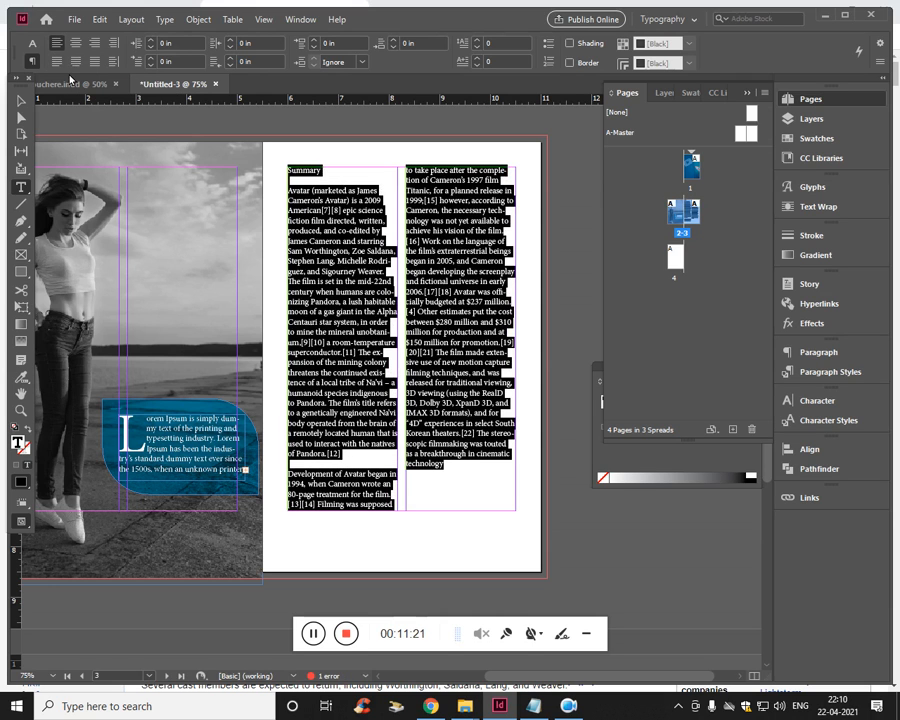
# Justify the text below the Summary heading with the last line aligned left, keeping the heading itself out of the selection.
pyautogui.click(290, 191)
pyautogui.doubleClick(298, 191)
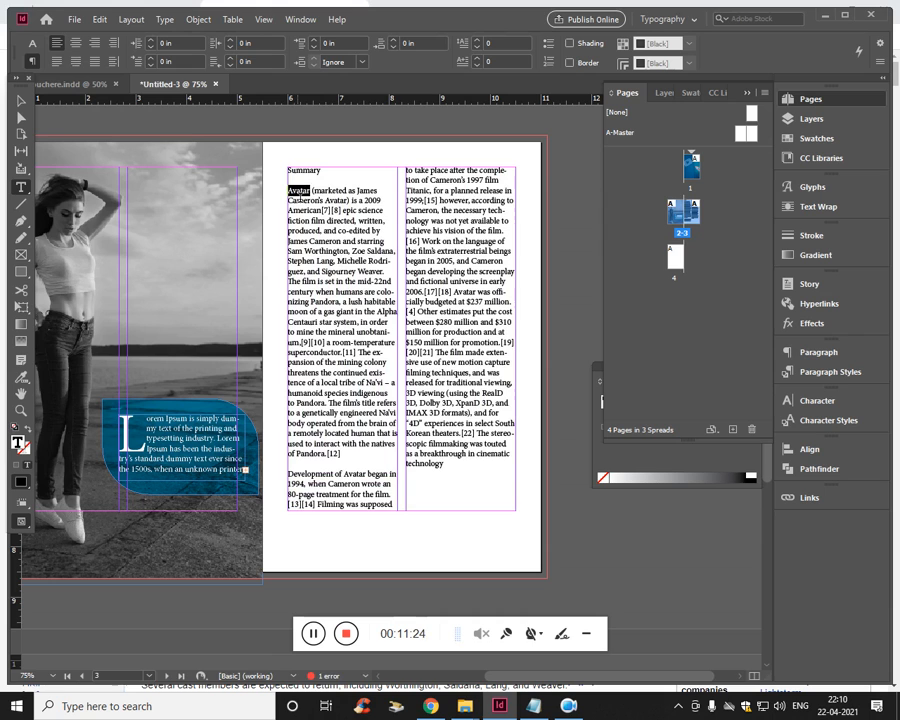
pyautogui.hotkey('ctrl', 'a')
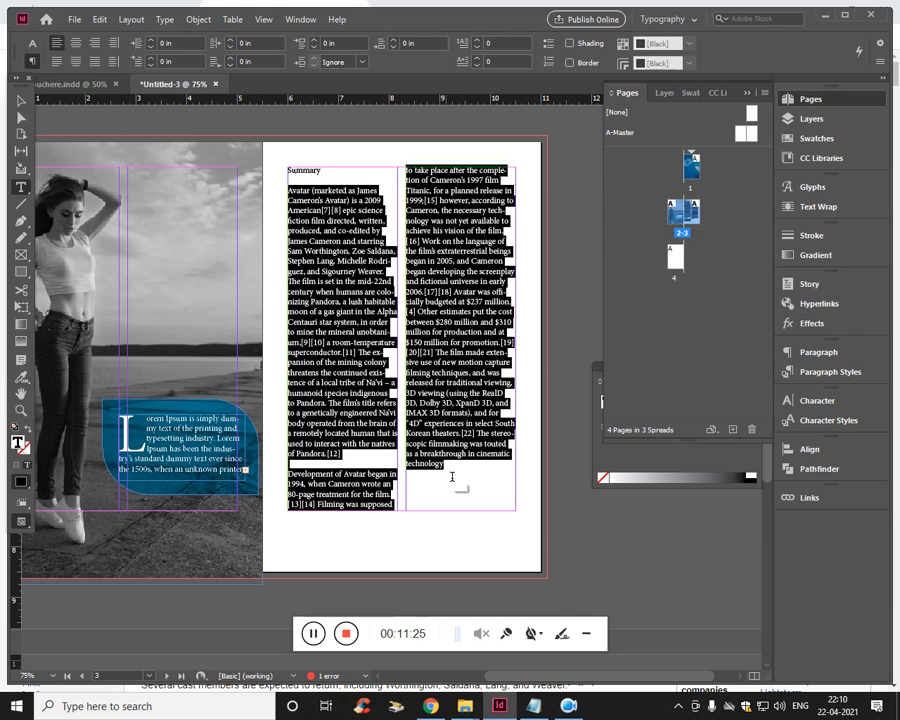
pyautogui.click(75, 61)
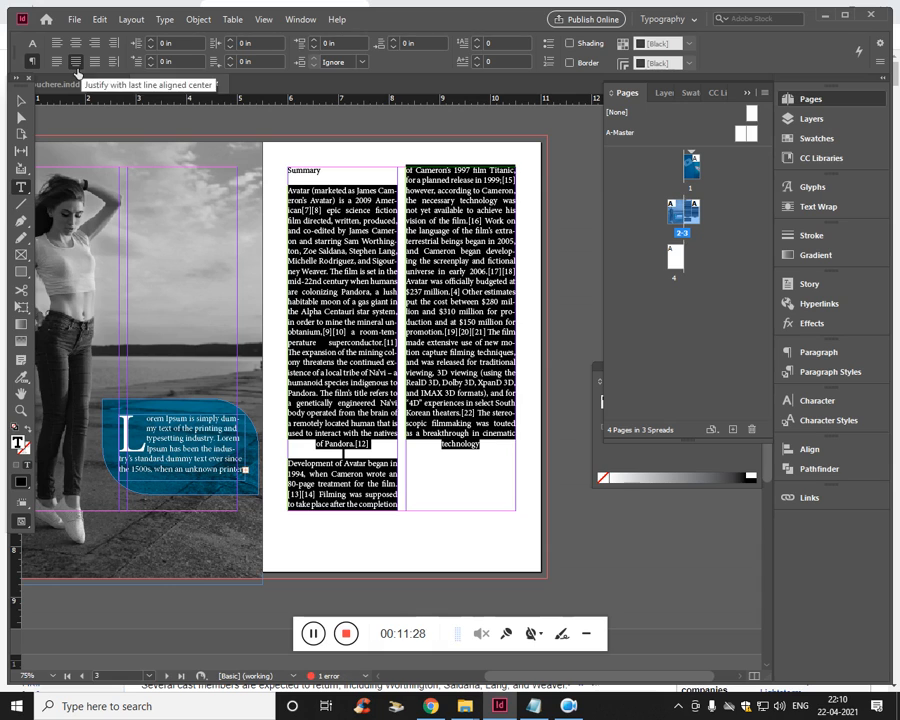
pyautogui.click(57, 63)
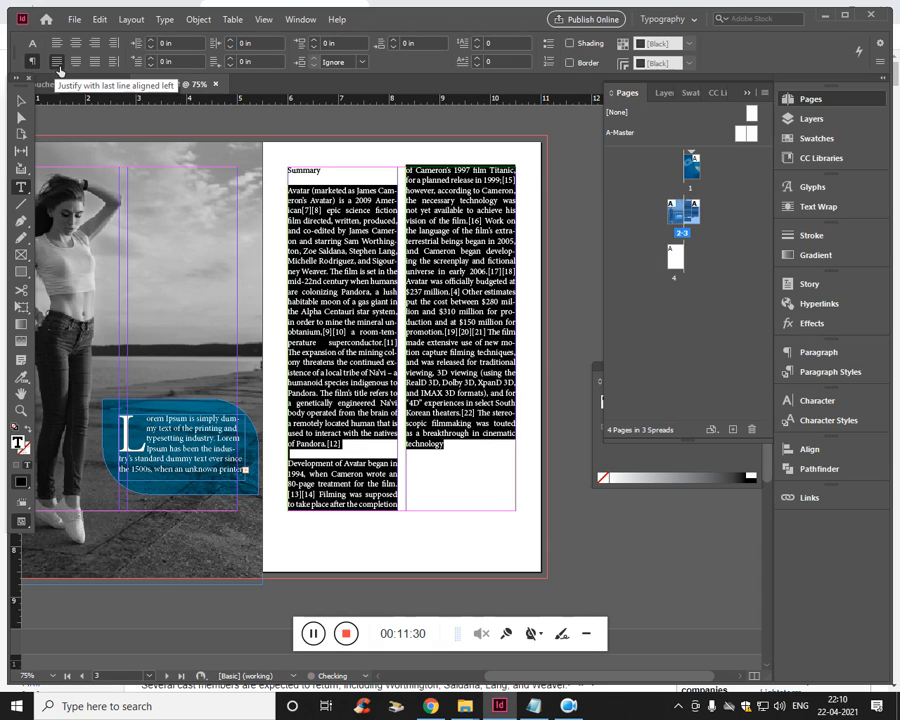
# Turn on a paragraph rule above for the Summary heading and set its weight to 0.5 pt.
pyautogui.click(21, 101)
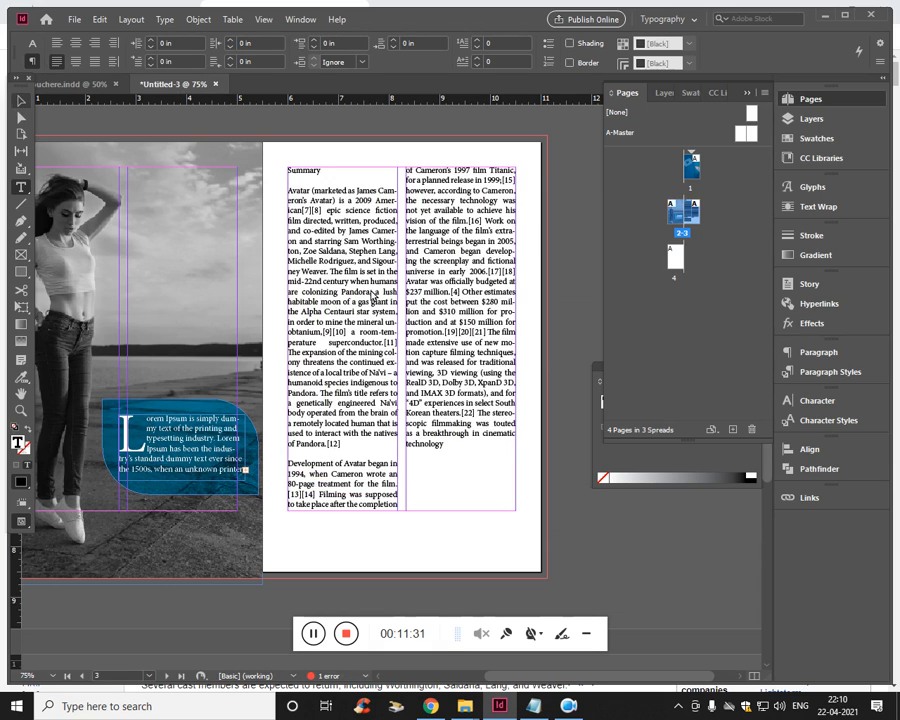
pyautogui.click(375, 370)
pyautogui.scroll(1, 375, 370)
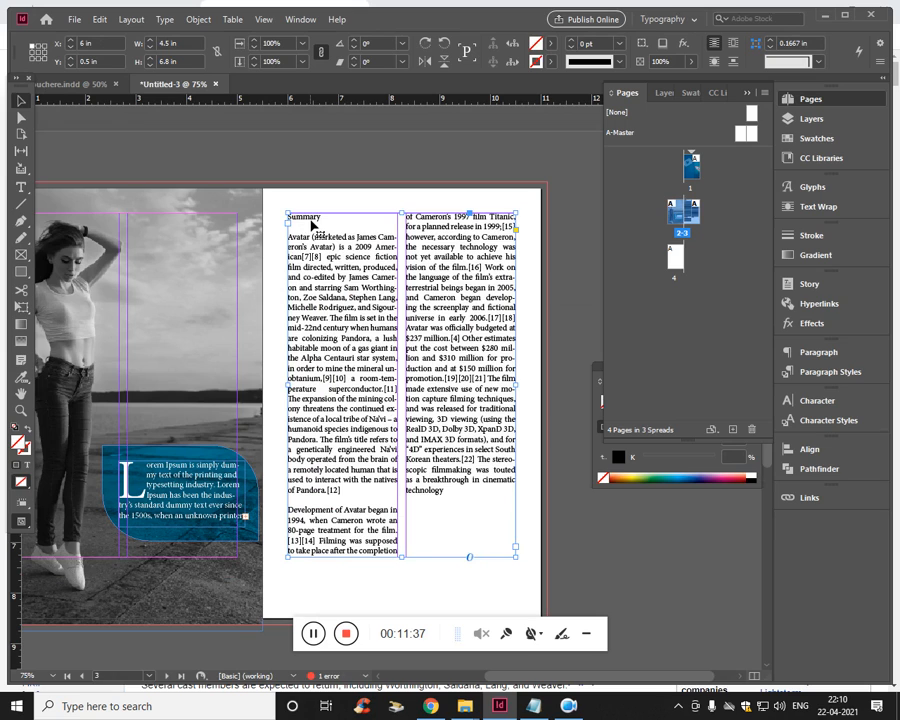
pyautogui.doubleClick(316, 219)
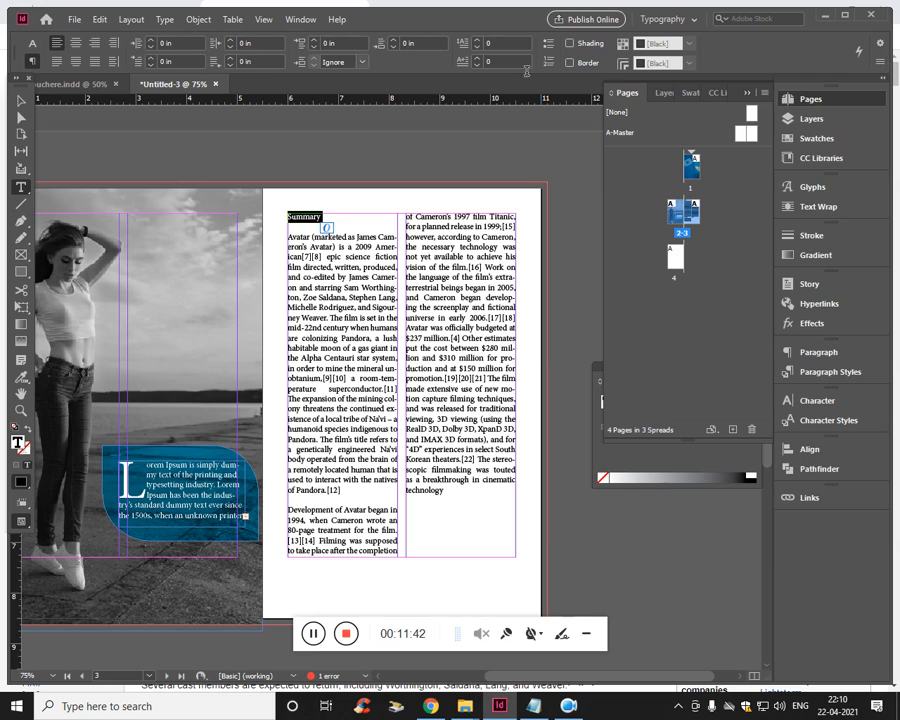
pyautogui.click(881, 64)
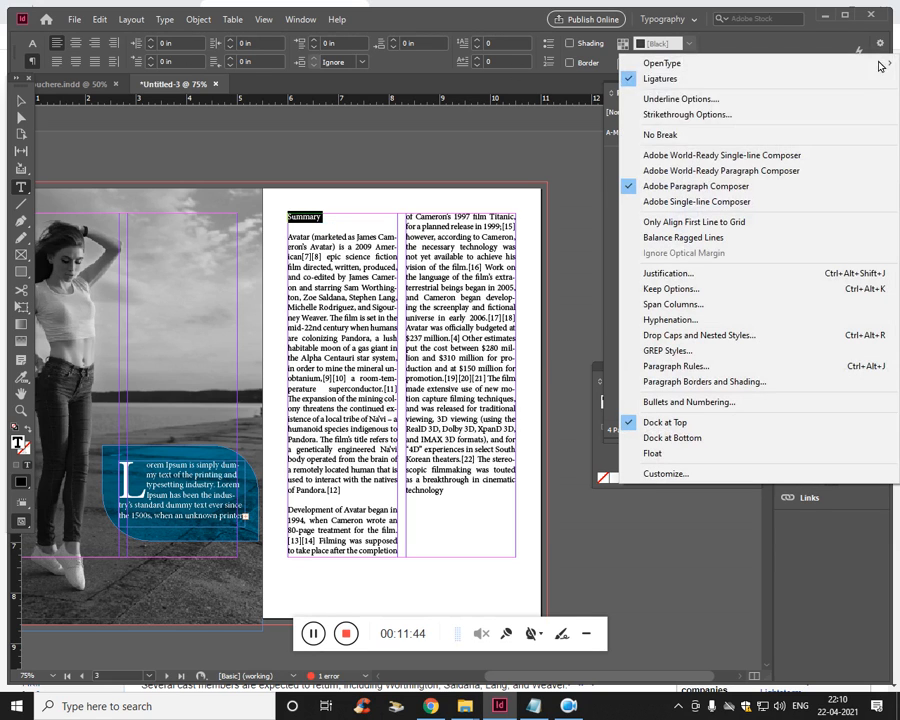
pyautogui.click(690, 366)
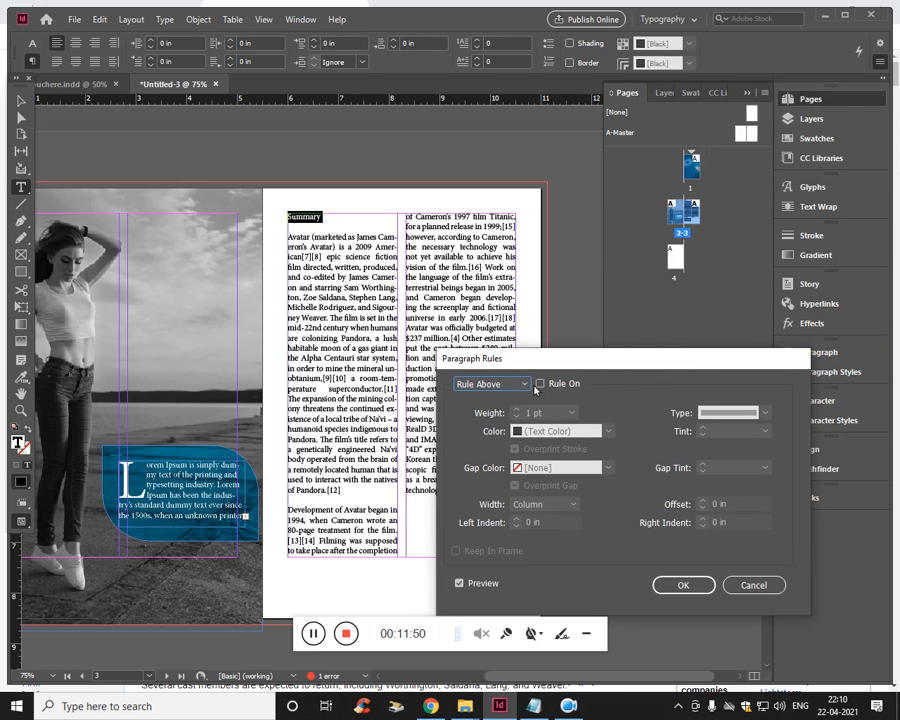
pyautogui.click(540, 384)
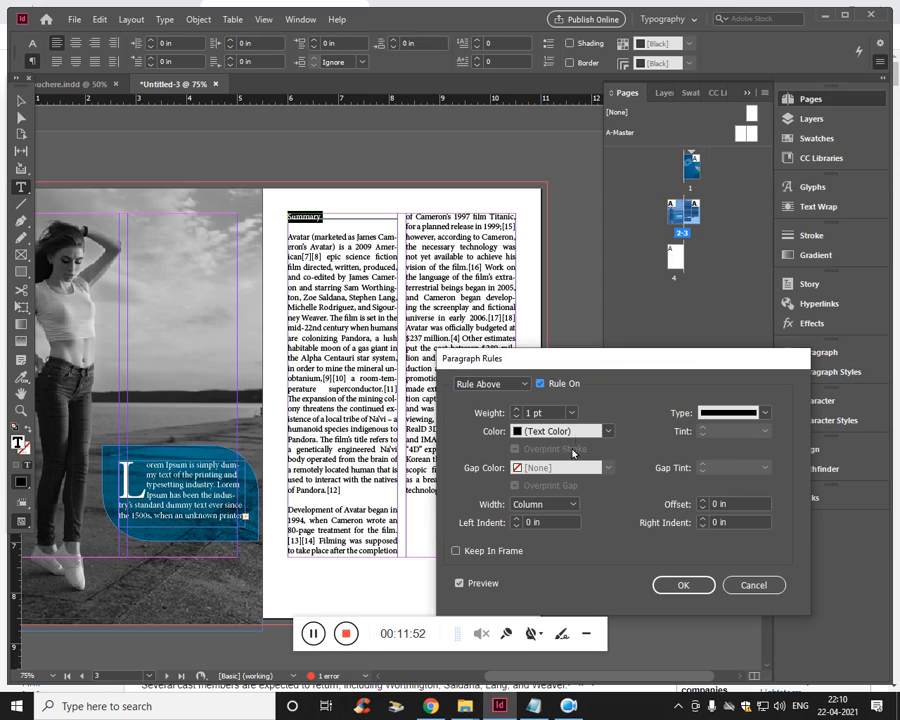
pyautogui.click(571, 412)
pyautogui.click(557, 127)
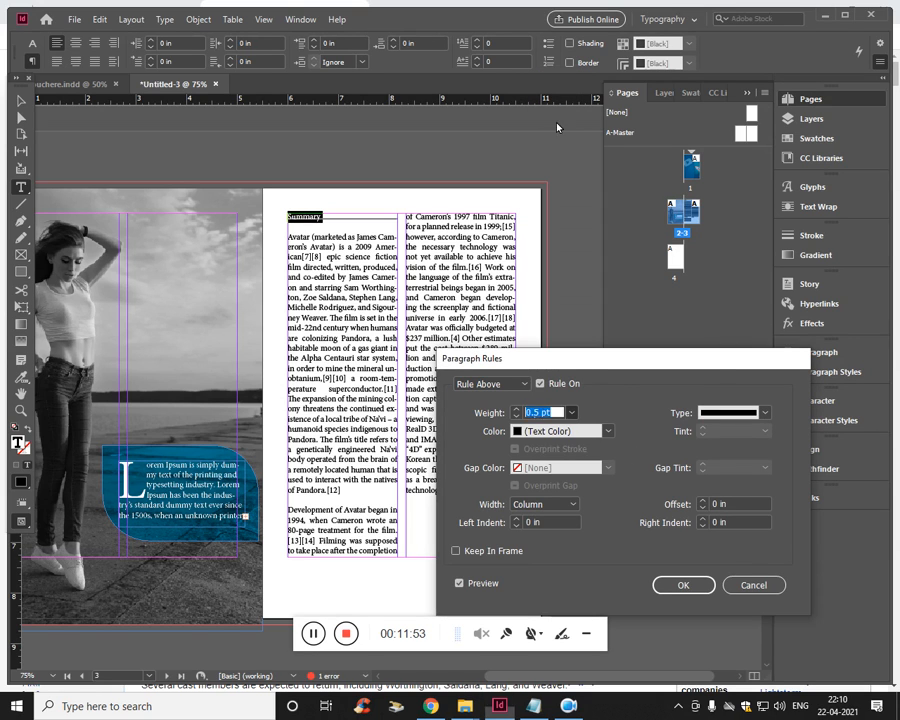
# Set the Summary heading rule's offset to -0.125 in, color it light blue and apply it.
pyautogui.click(740, 508)
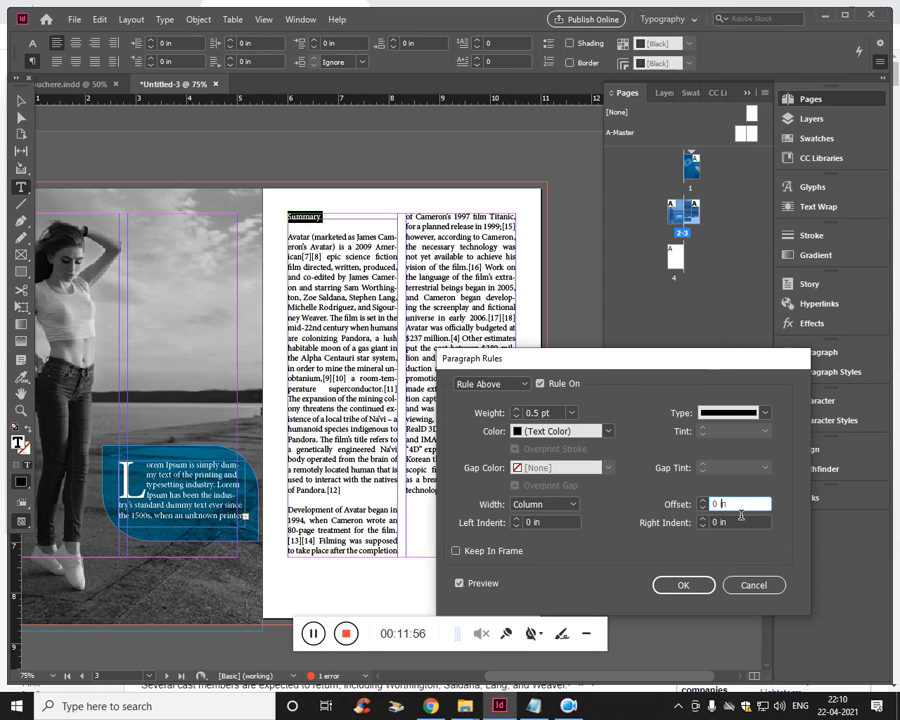
pyautogui.press('Down')
pyautogui.press('Down')
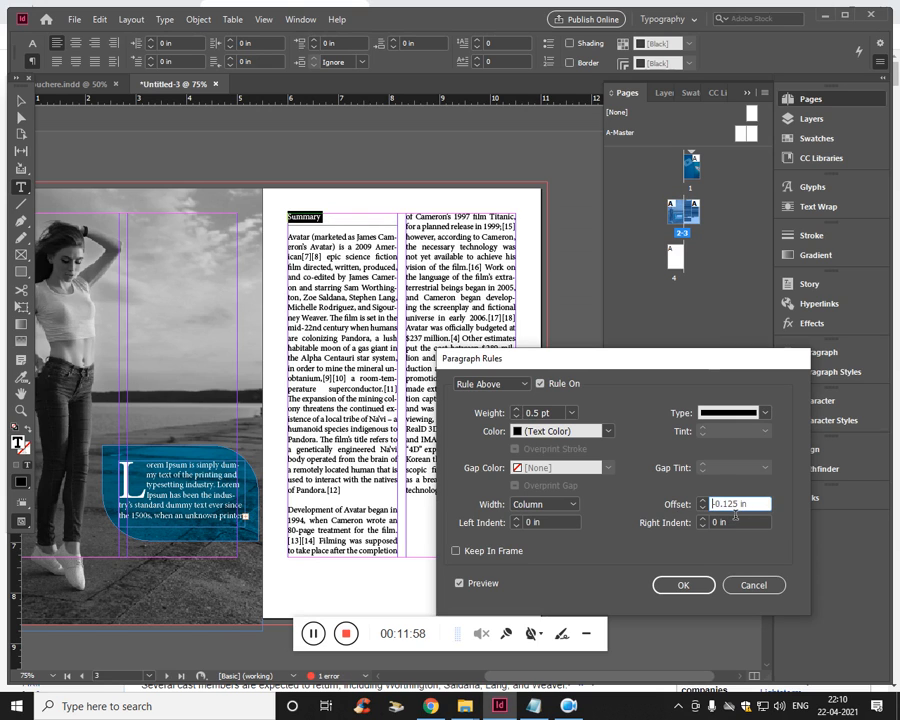
pyautogui.click(608, 431)
pyautogui.click(610, 532)
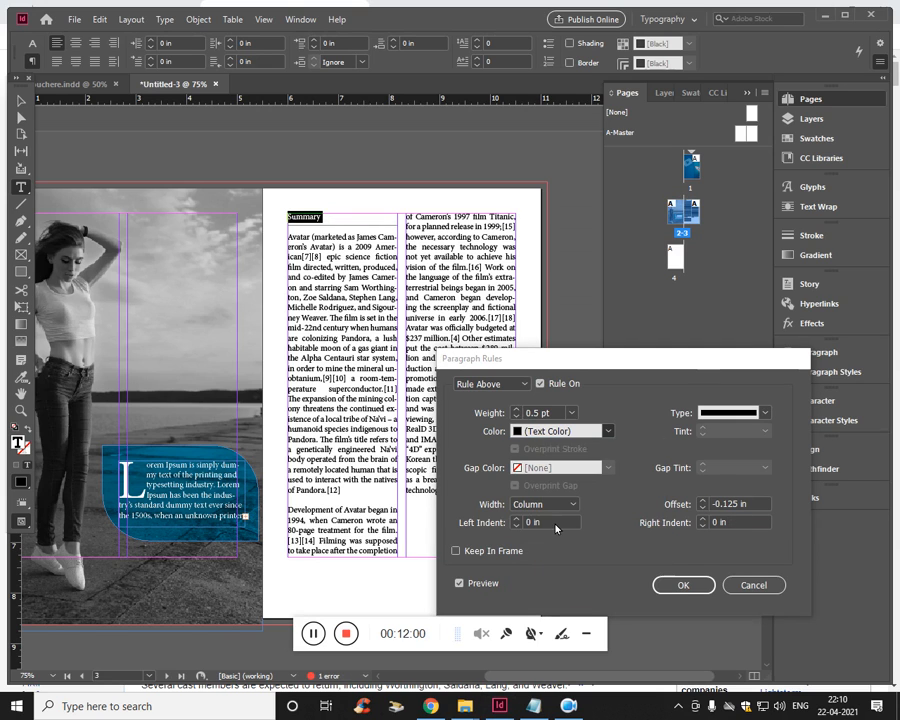
pyautogui.click(682, 584)
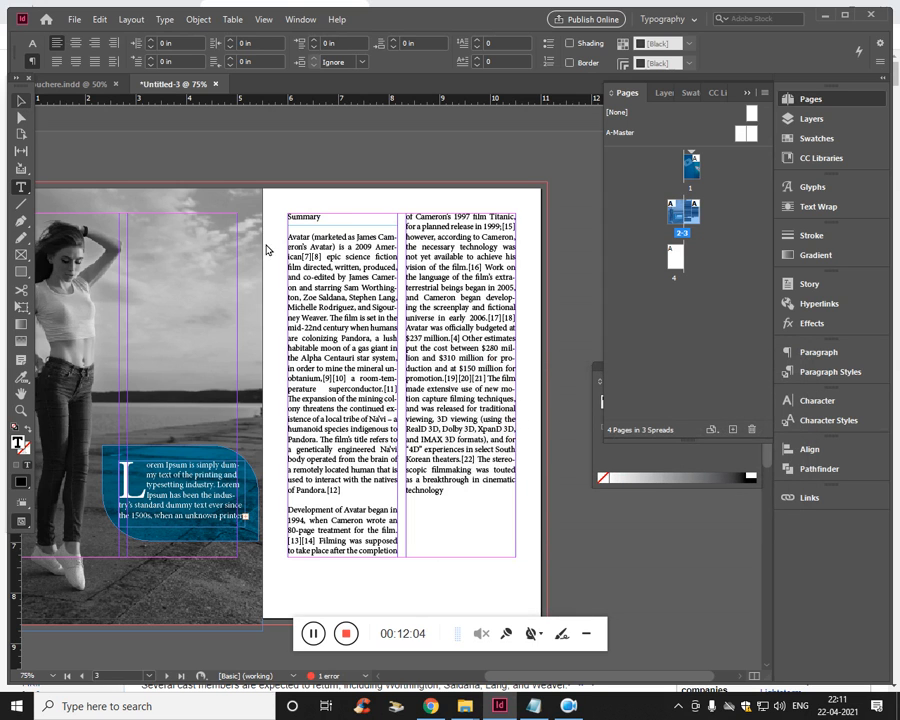
# Make the Summary heading bold and color its text C=100 M=0 Y=0 K=0.
pyautogui.press('Escape')
pyautogui.tripleClick(311, 226)
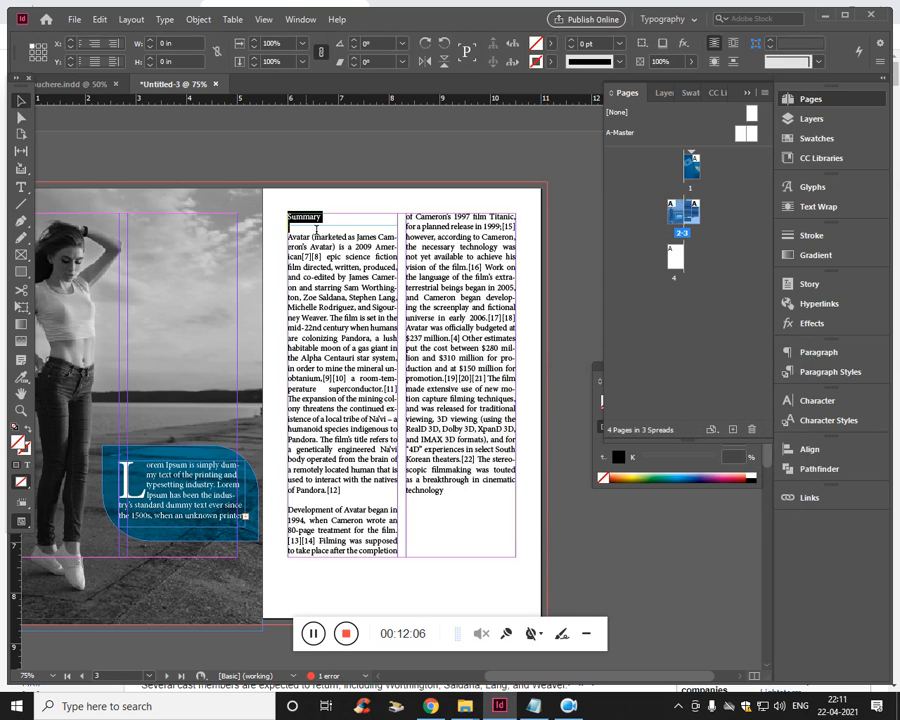
pyautogui.hotkey('ctrl', 'a')
pyautogui.click(306, 248)
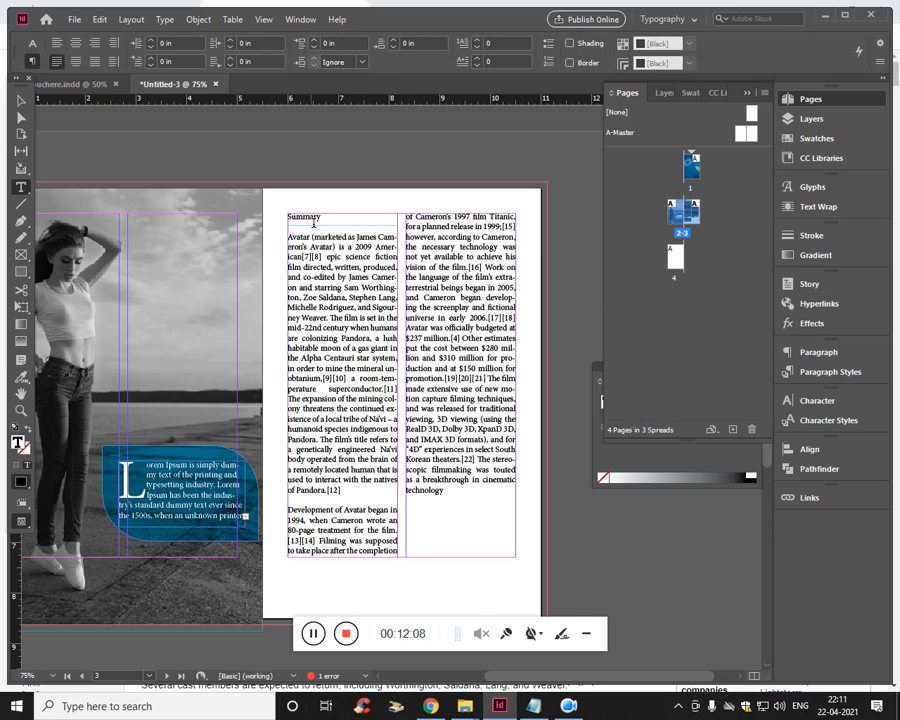
pyautogui.doubleClick(305, 217)
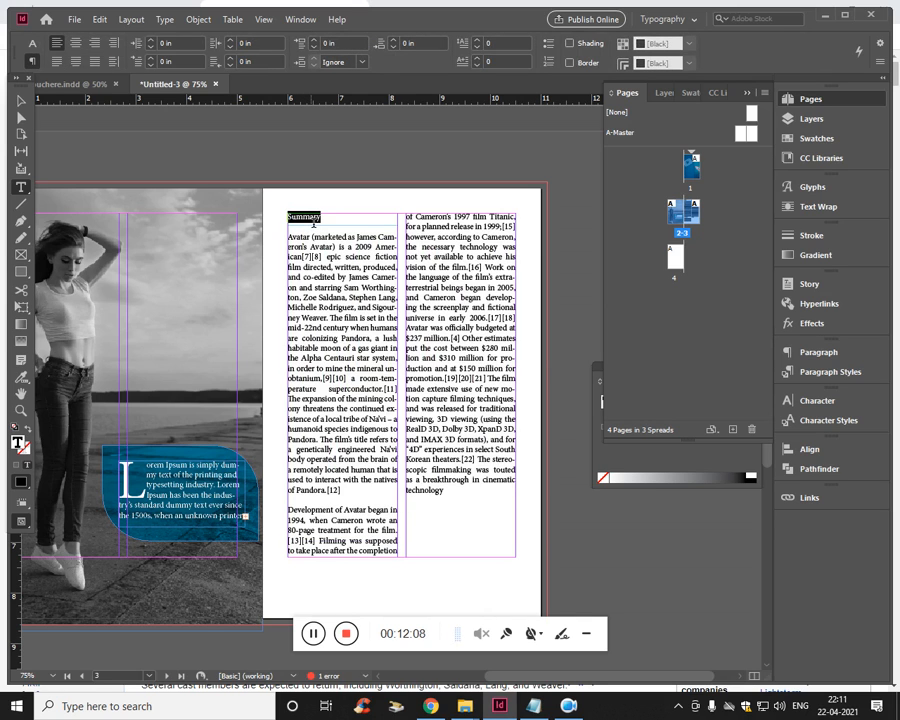
pyautogui.click(33, 44)
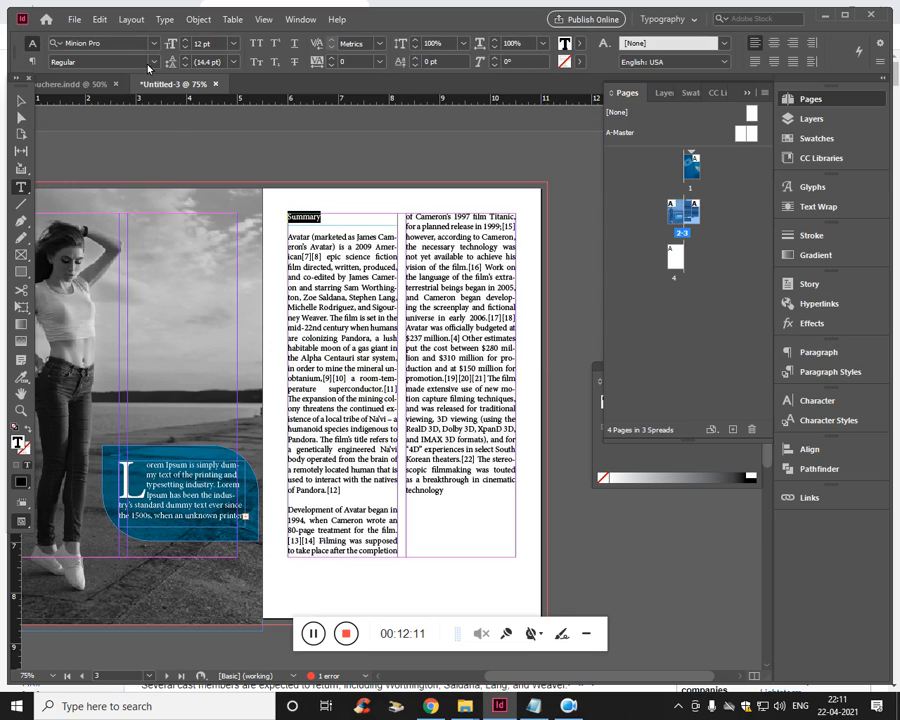
pyautogui.click(104, 59)
pyautogui.click(75, 195)
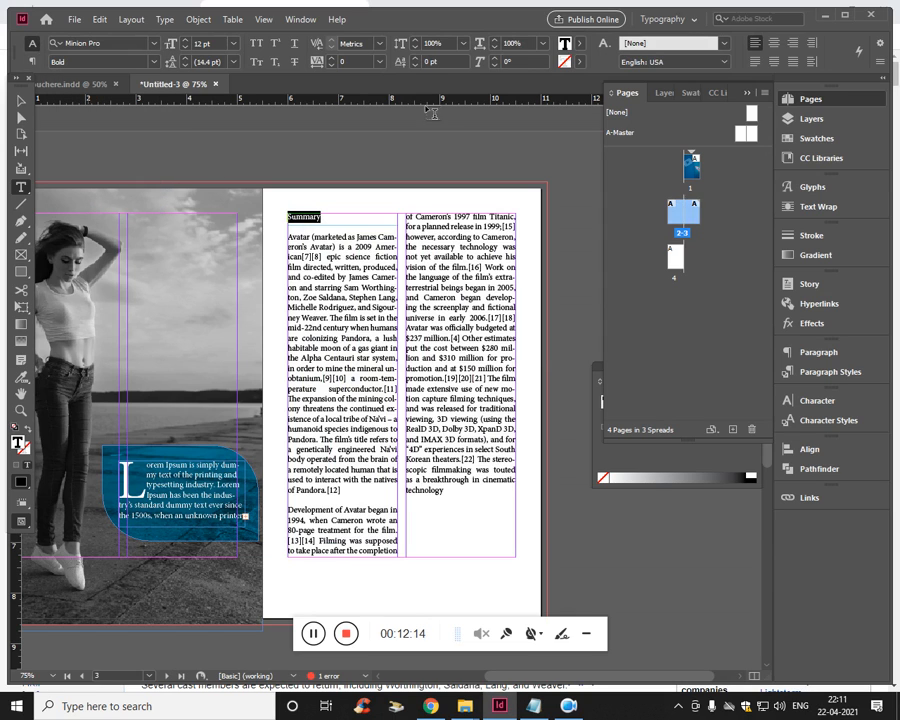
pyautogui.click(577, 47)
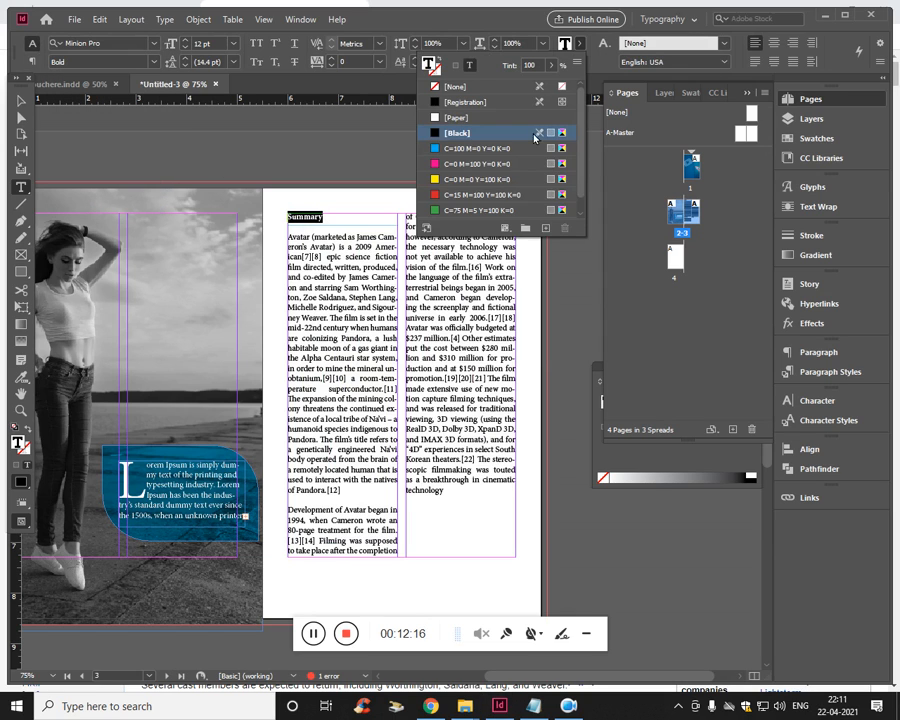
pyautogui.click(477, 149)
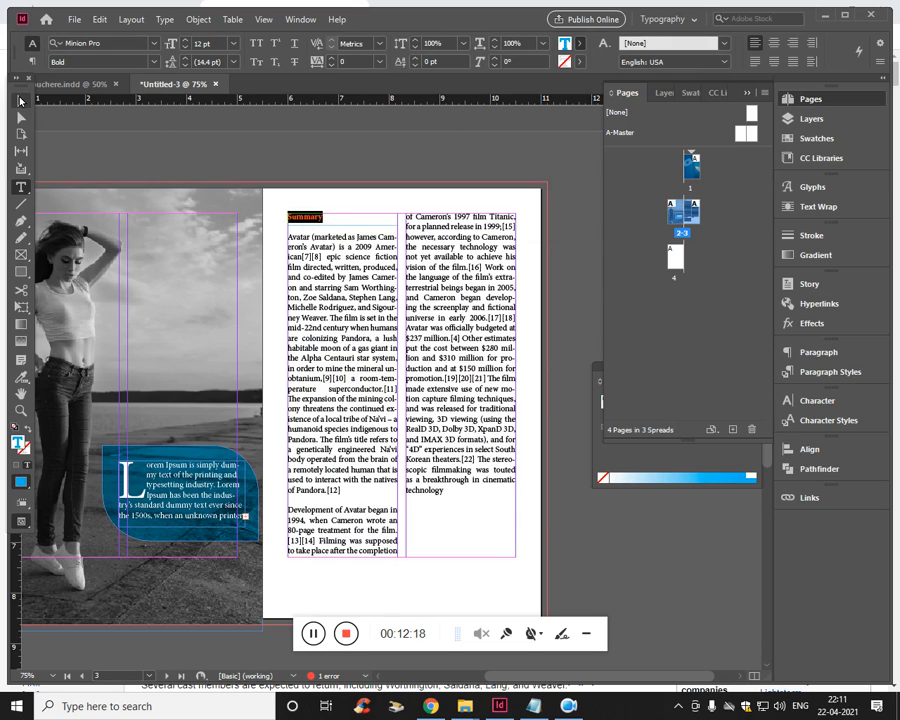
pyautogui.press('Escape')
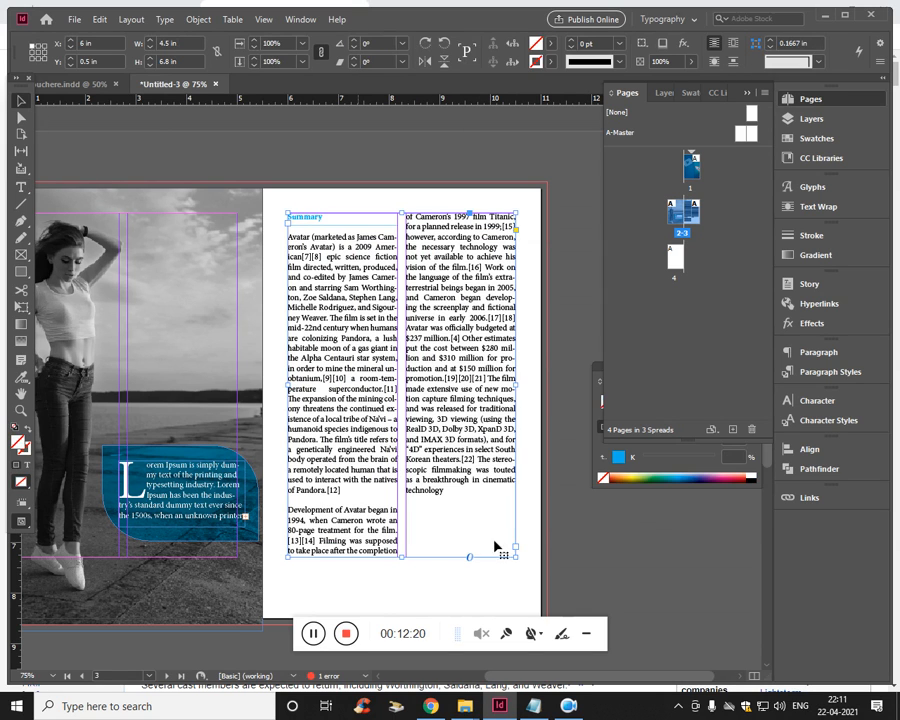
# Preview the spread of pages 2-3 without guides and frame edges, with nothing selected.
pyautogui.press('w')
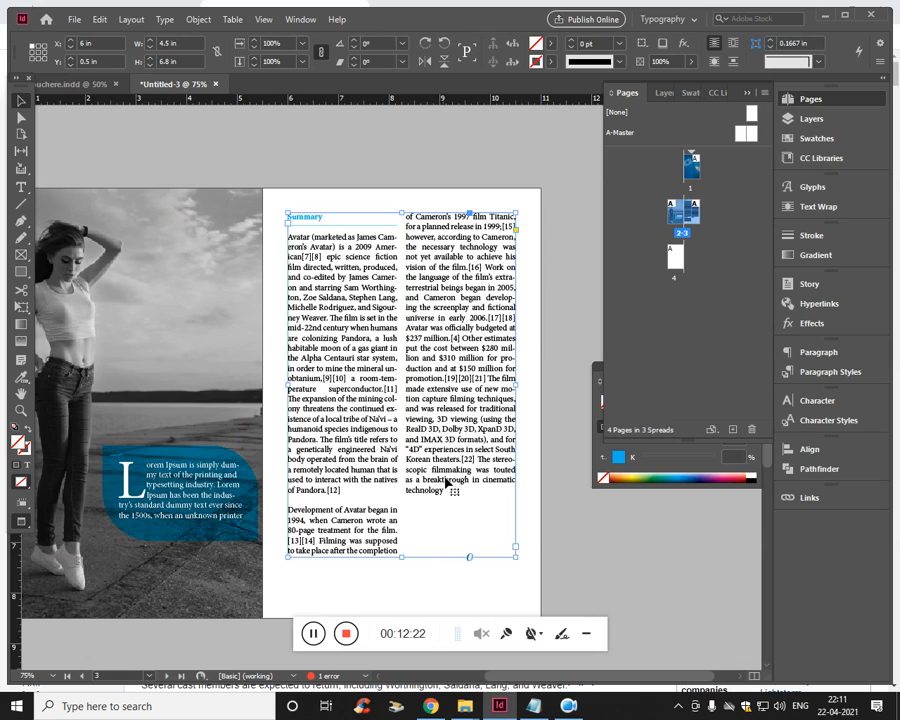
pyautogui.click(562, 538)
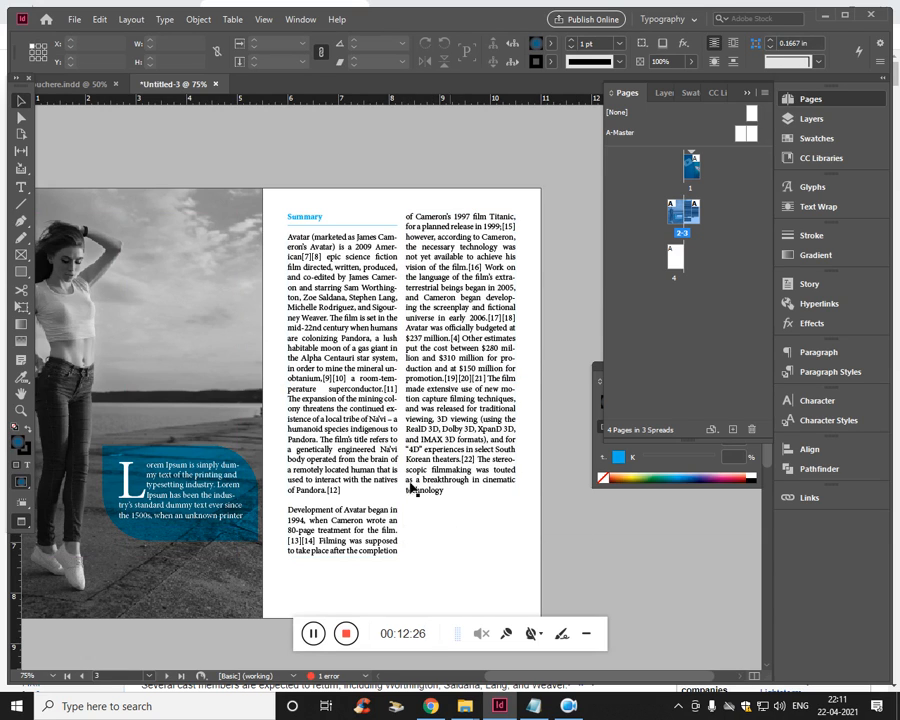
pyautogui.moveTo(365, 489); pyautogui.dragTo(412, 485)
# Open the right page of A-Master, show its guides, and set its number of columns to 2.
pyautogui.click(752, 136)
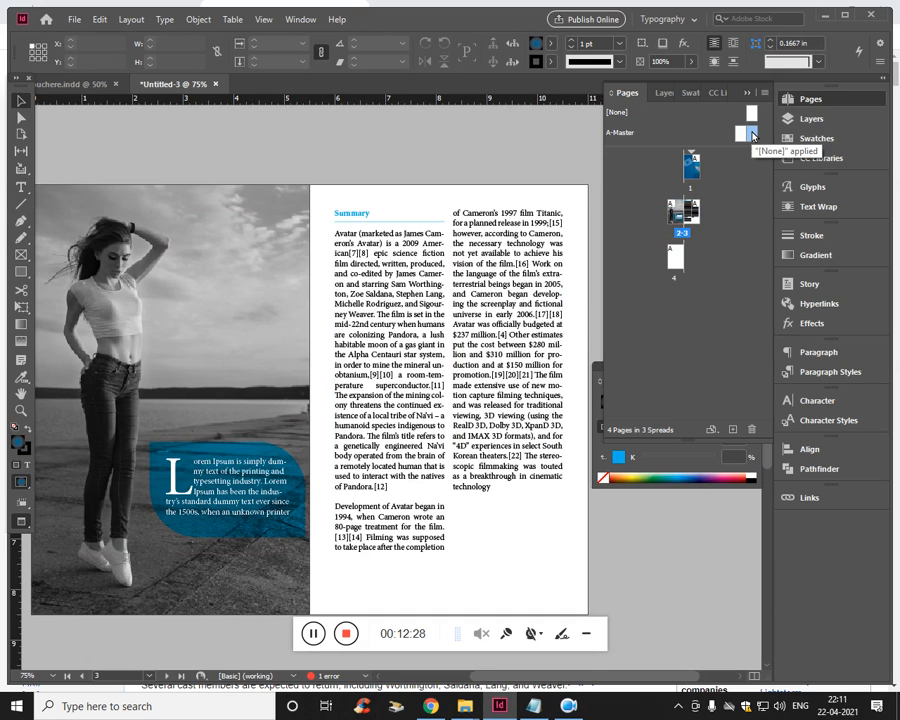
pyautogui.doubleClick(752, 136)
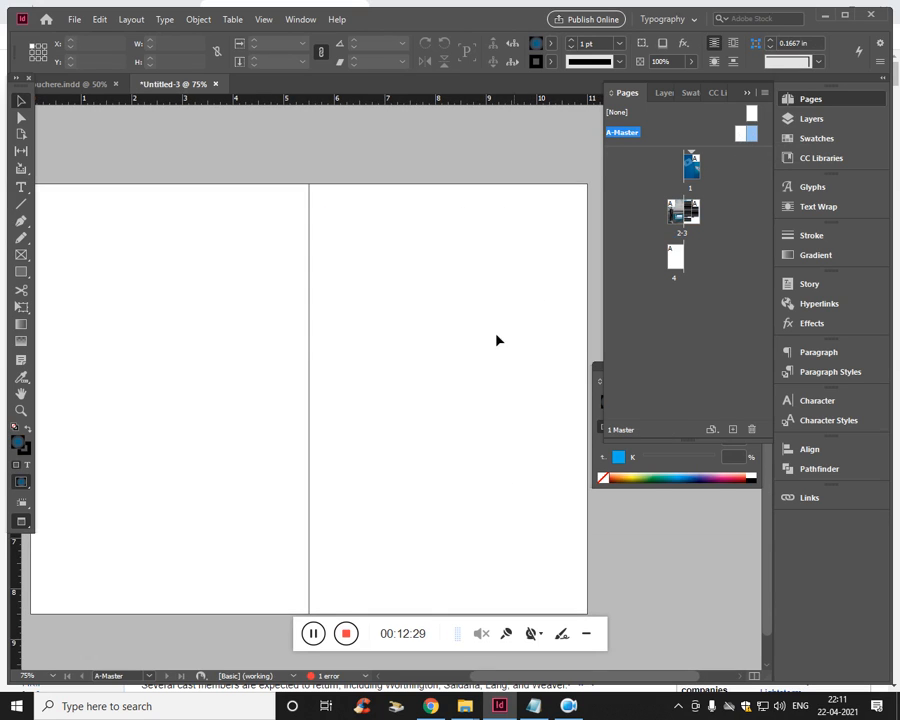
pyautogui.press('w')
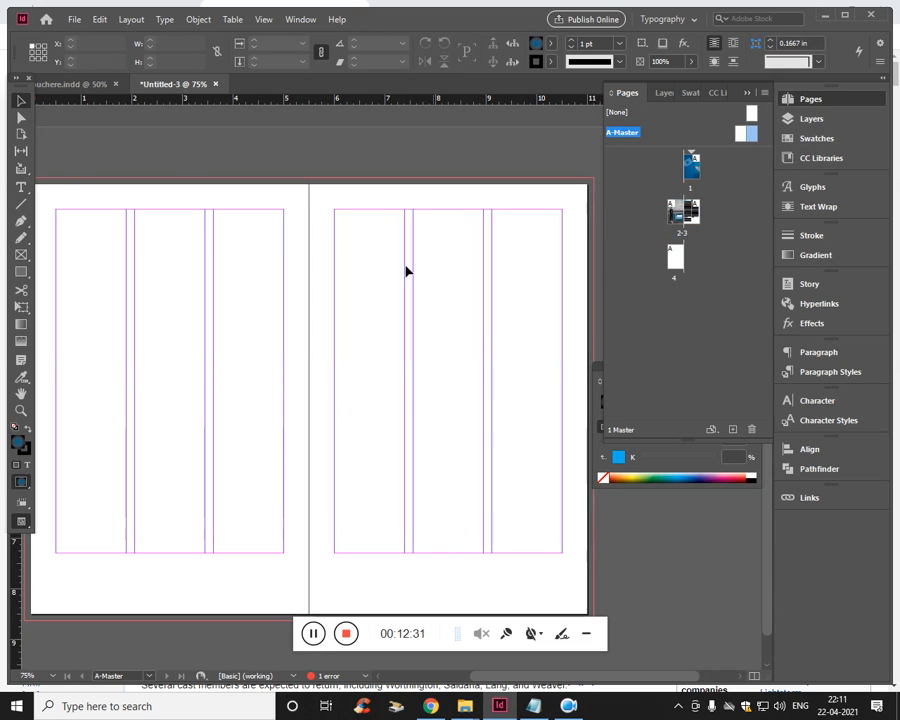
pyautogui.click(101, 19)
pyautogui.moveTo(120, 21)
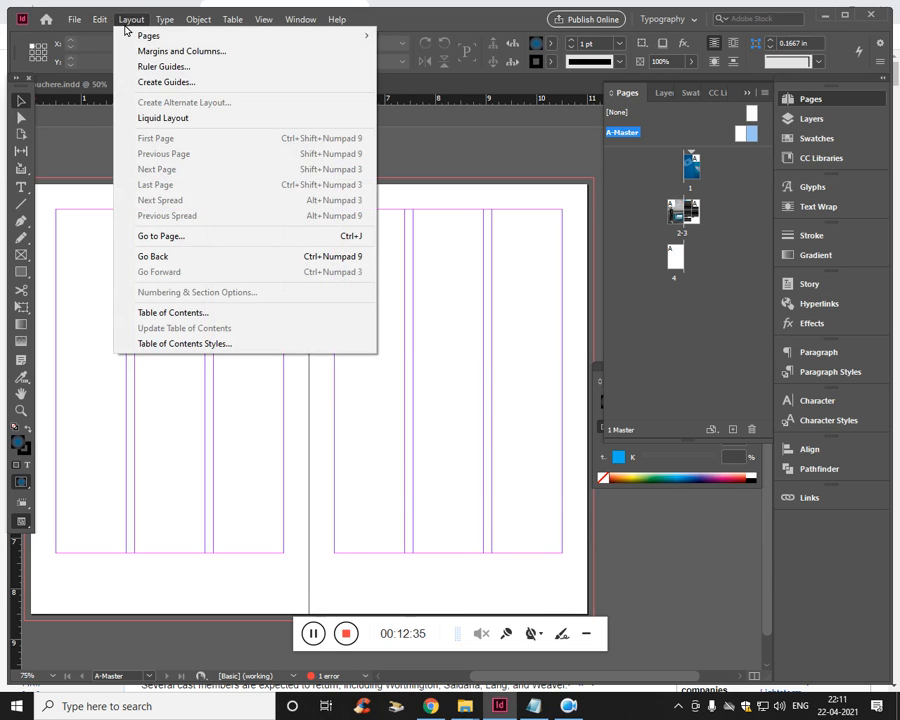
pyautogui.click(183, 52)
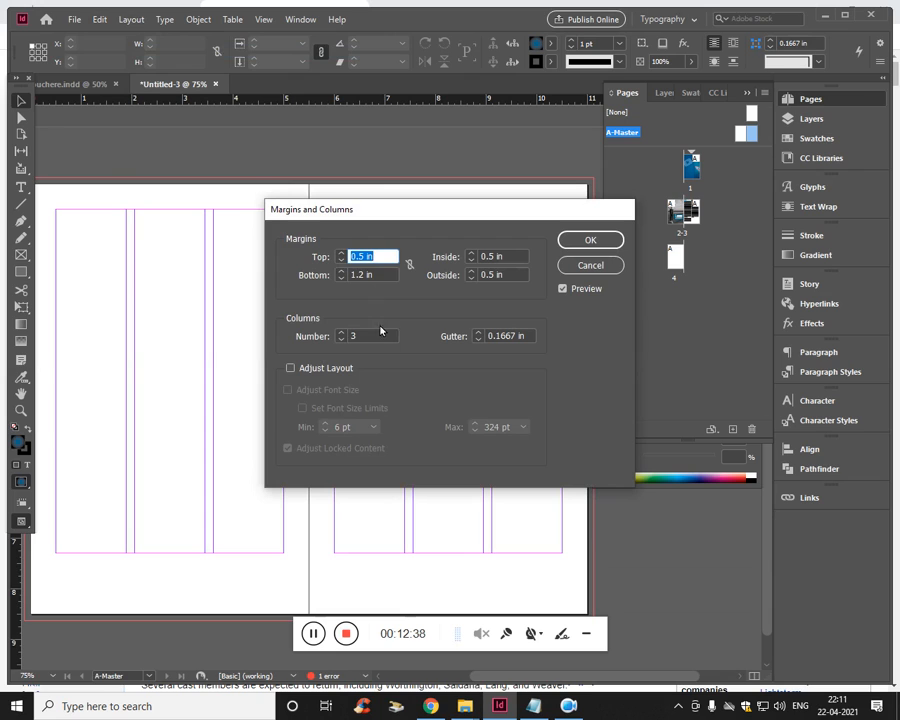
pyautogui.click(380, 331)
pyautogui.write('2')
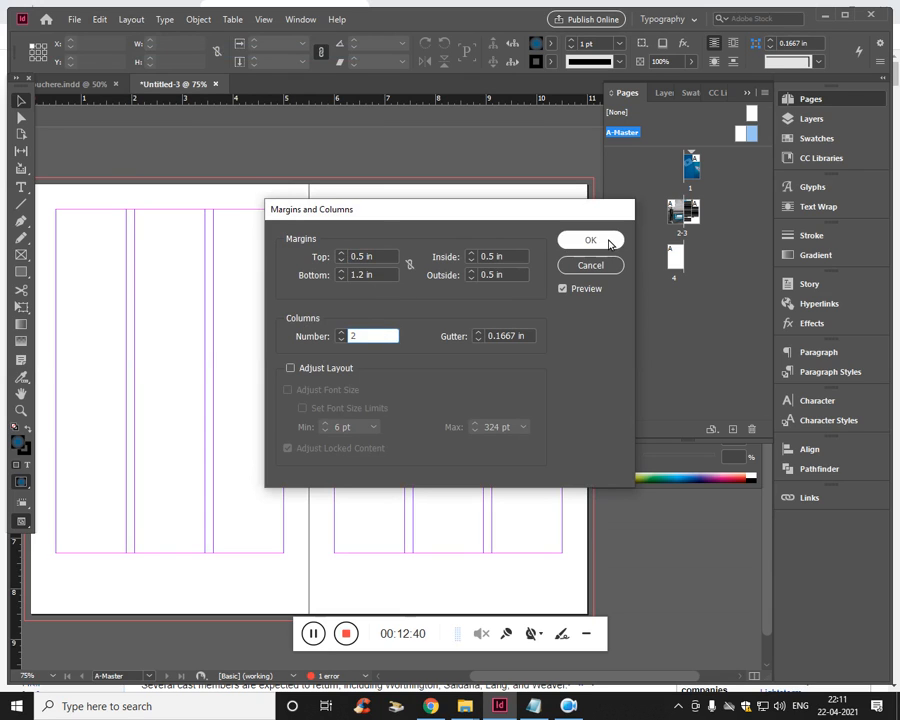
pyautogui.click(606, 240)
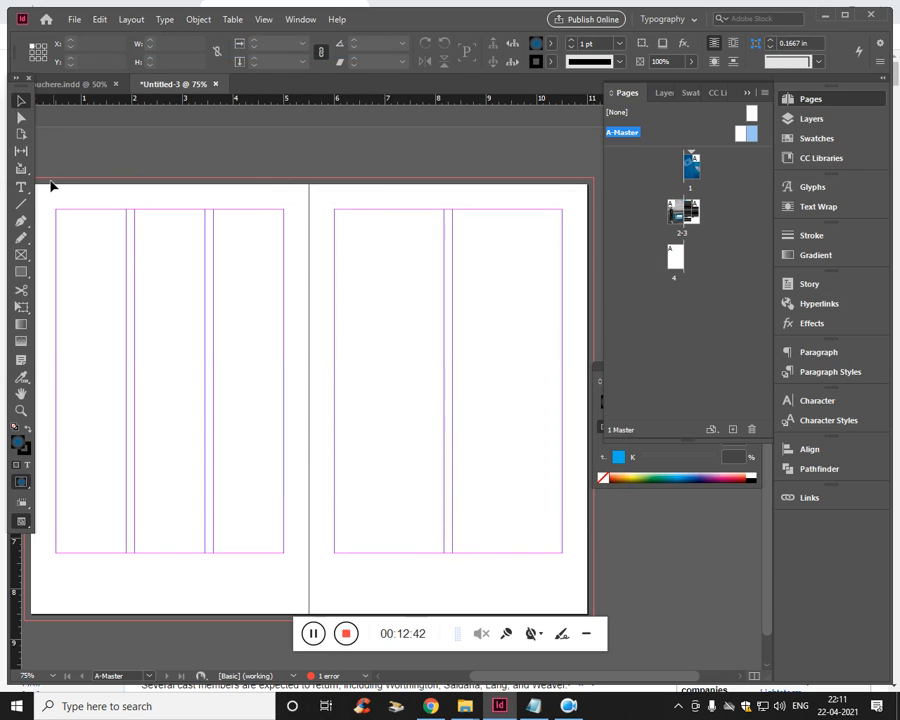
# Draw a vertical line about 6.87 in long in the right master page's gutter, stroked 2 pt in C=100 M=0 Y=0 K=0, and preview page 3.
pyautogui.click(22, 205)
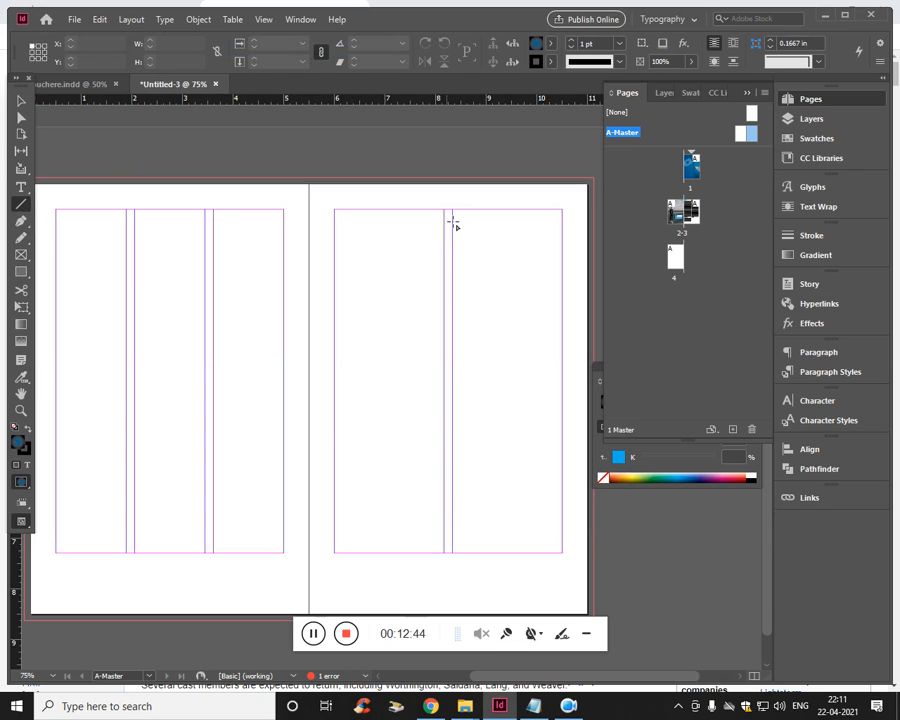
pyautogui.moveTo(453, 217); pyautogui.dragTo(456, 565)
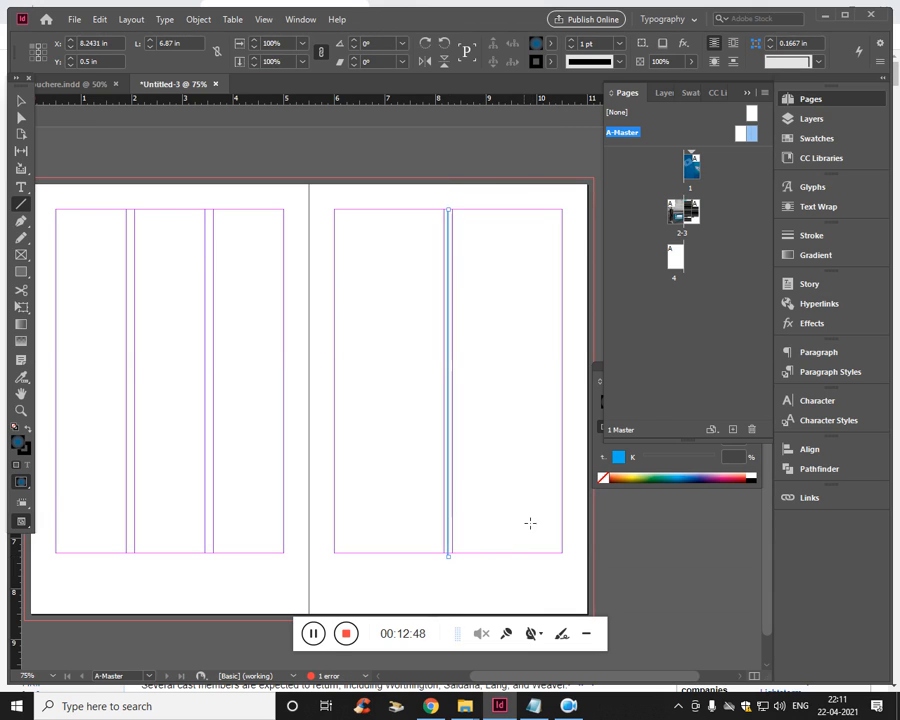
pyautogui.click(550, 61)
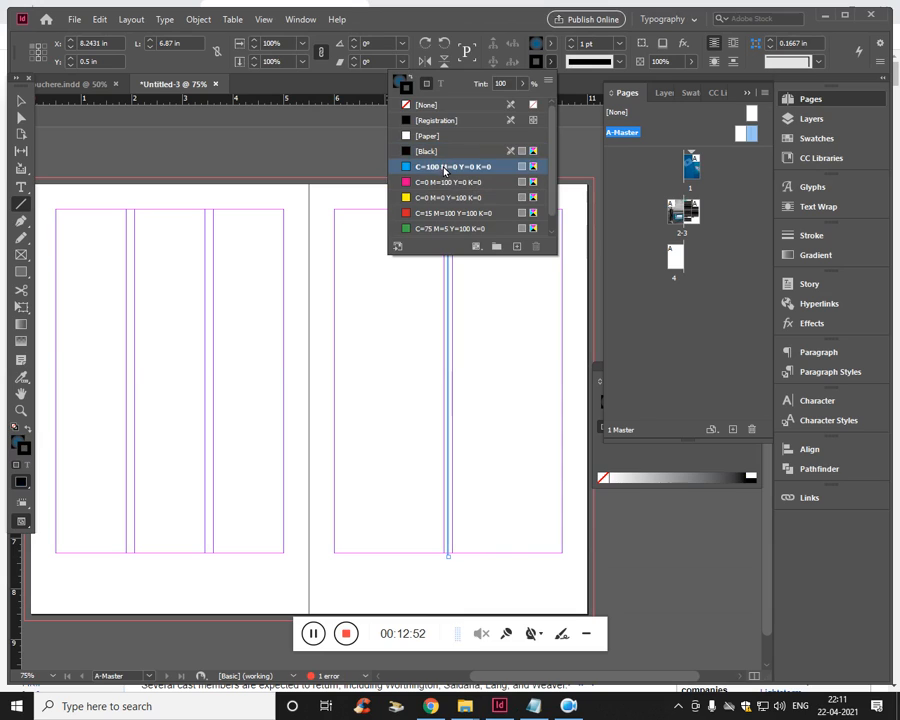
pyautogui.click(445, 168)
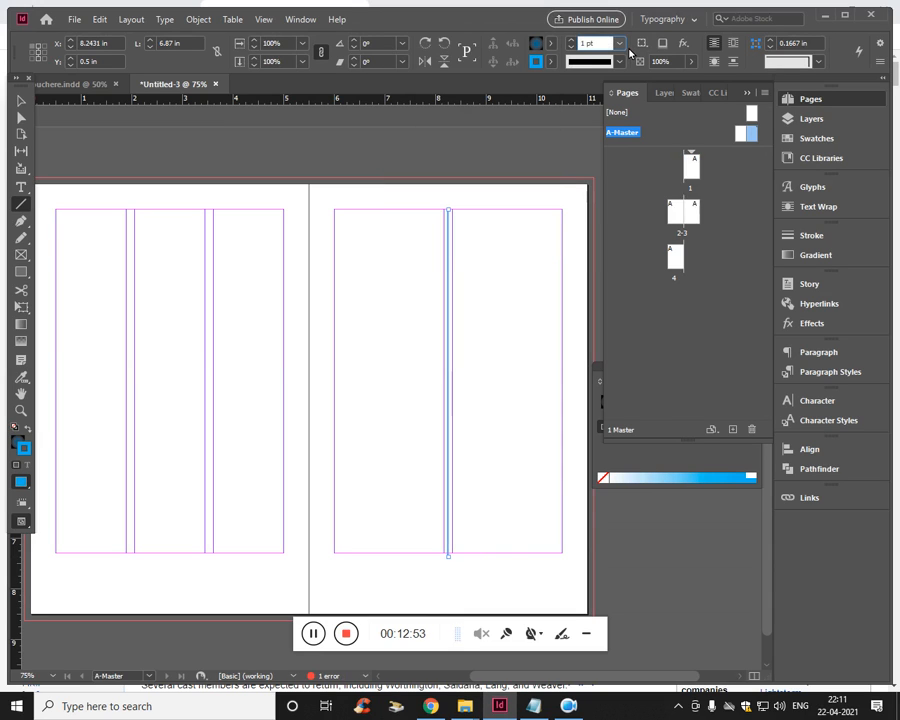
pyautogui.click(21, 101)
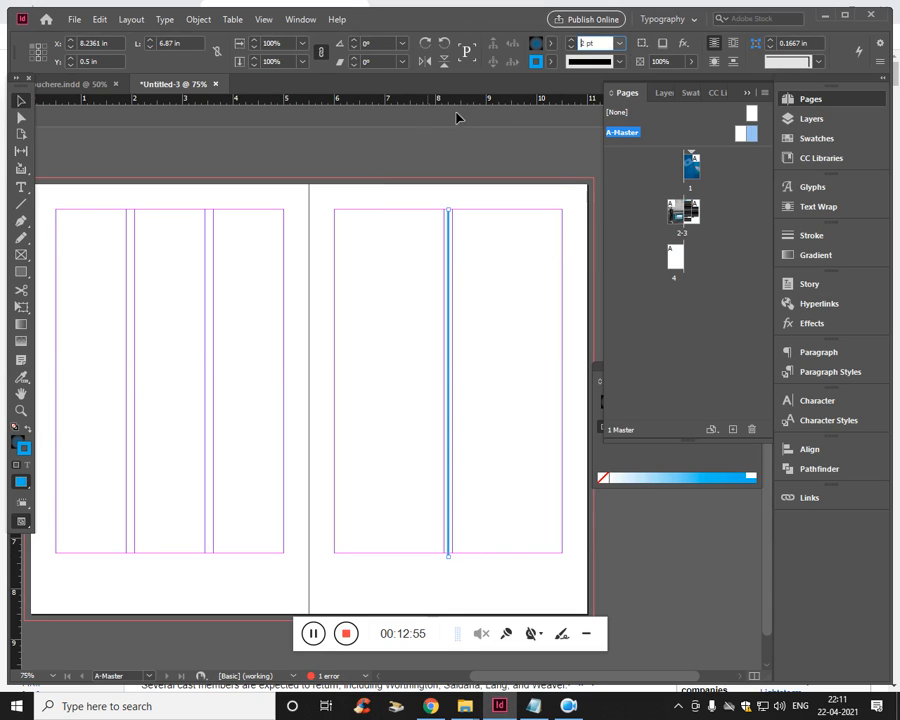
pyautogui.doubleClick(692, 220)
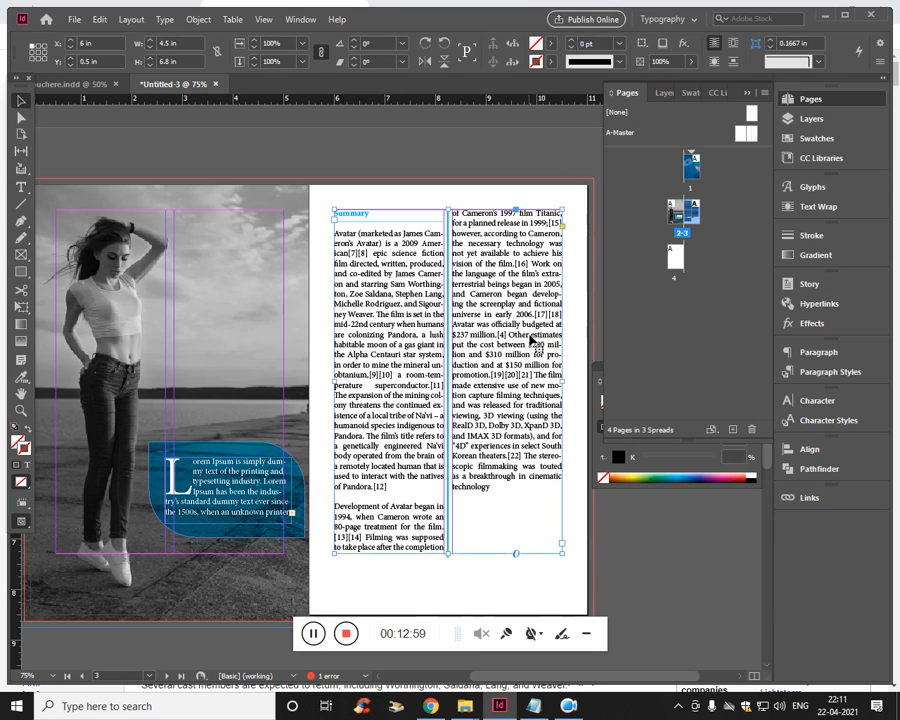
pyautogui.click(568, 523)
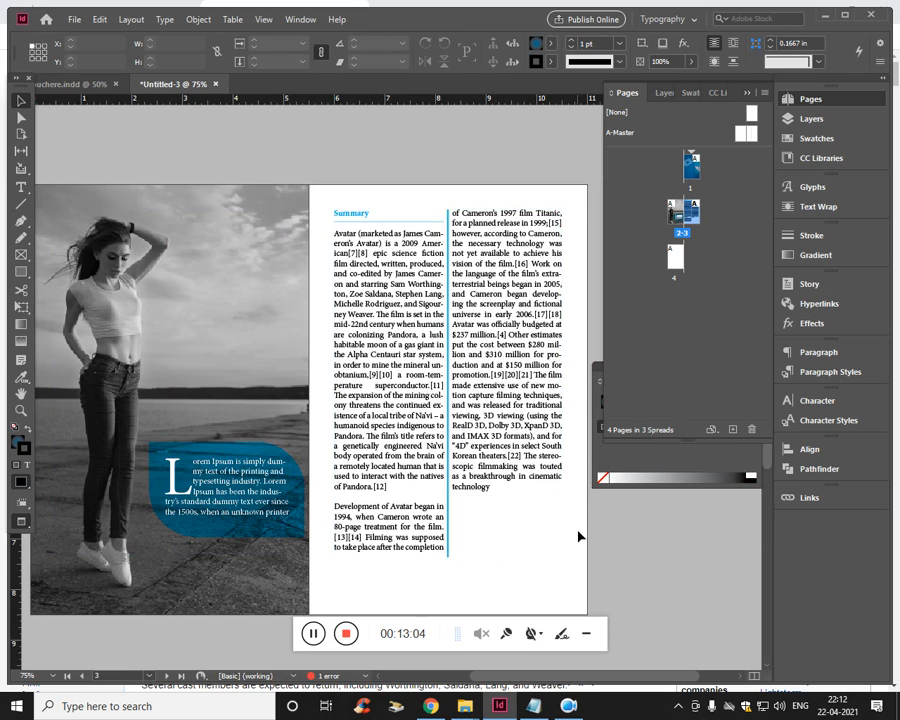
# Set the stroke weight of the master page's gutter line to 1 pt and return to page 3.
pyautogui.doubleClick(756, 136)
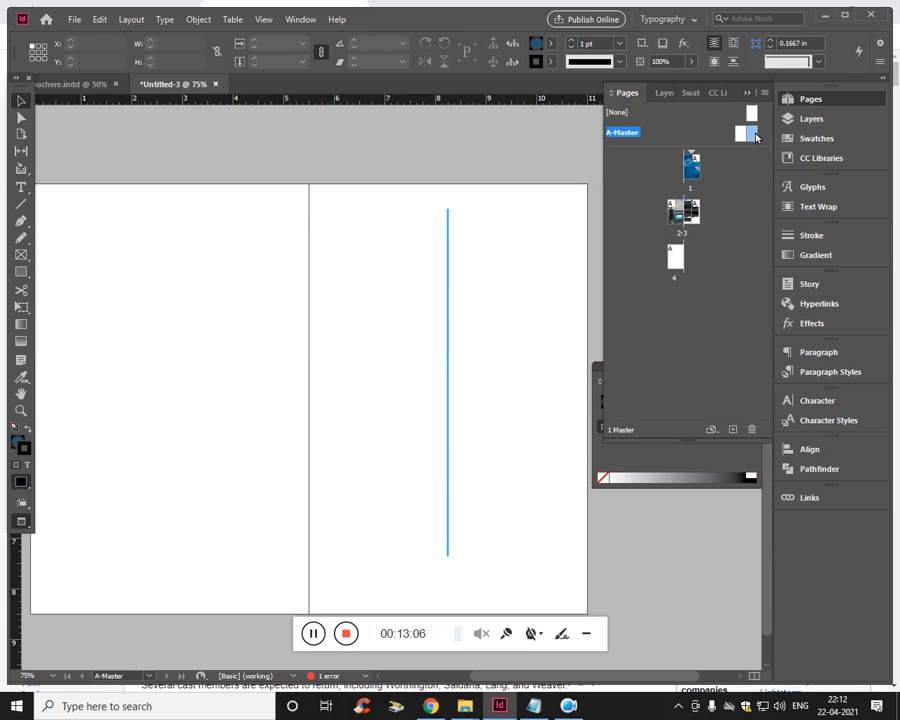
pyautogui.click(450, 379)
pyautogui.press('Down')
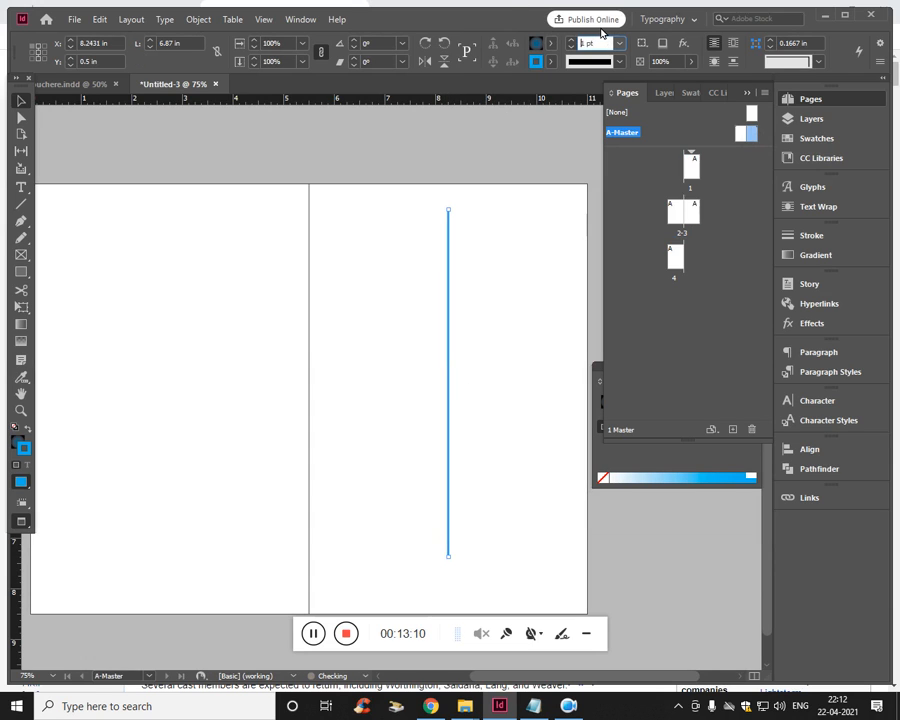
pyautogui.click(688, 219)
pyautogui.doubleClick(688, 217)
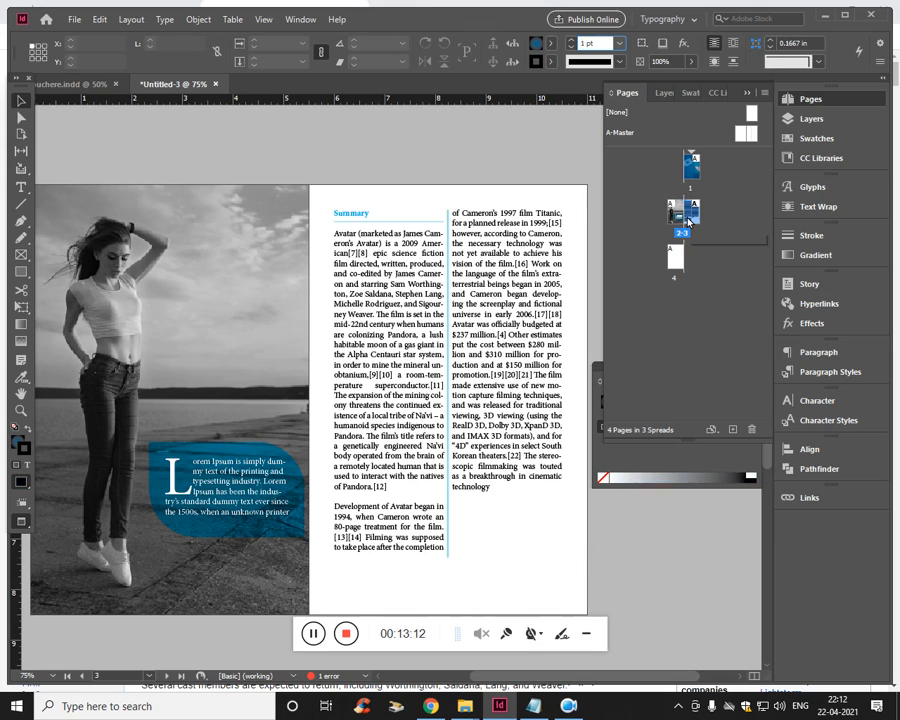
pyautogui.click(474, 300)
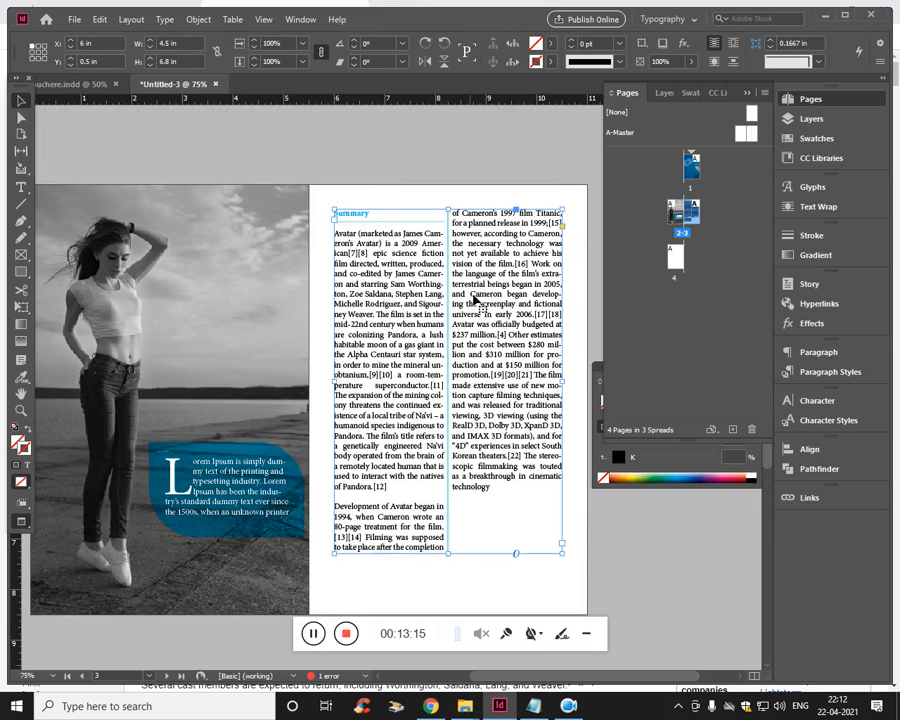
# Review the recreated cover and spread, then switch to the original brochure document and compare its cover and inner pages.
pyautogui.scroll(8, 474, 300)
pyautogui.scroll(-1, 480, 305)
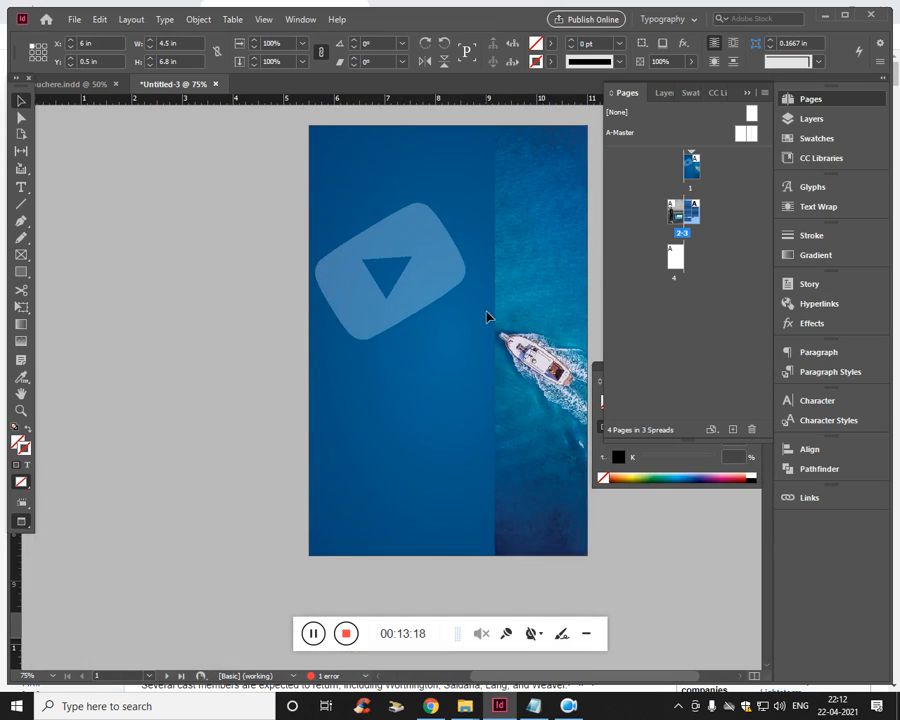
pyautogui.scroll(-10, 488, 316)
pyautogui.scroll(4, 491, 335)
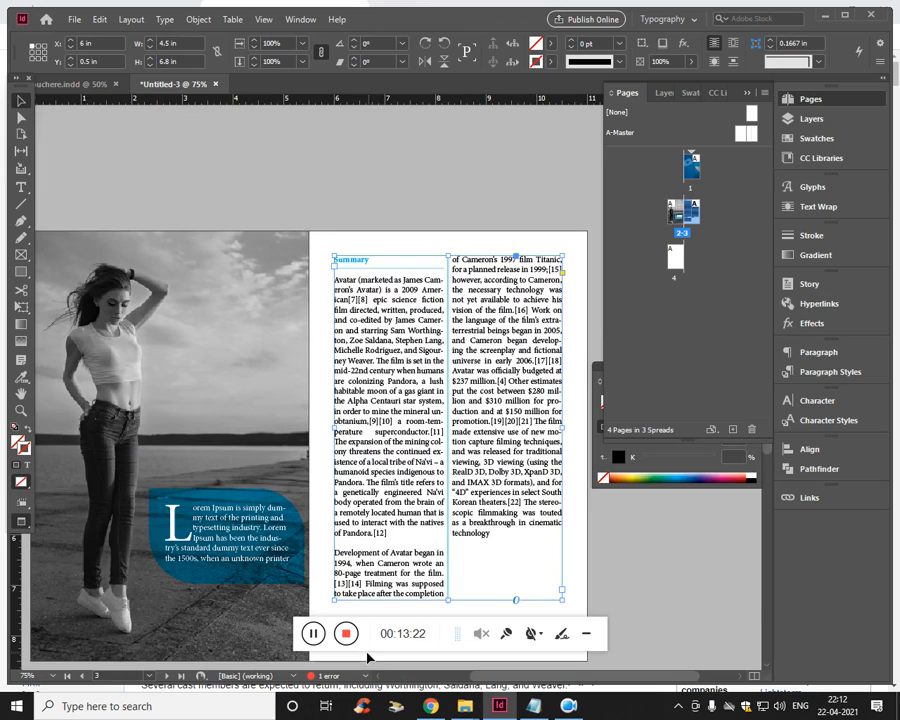
pyautogui.click(62, 84)
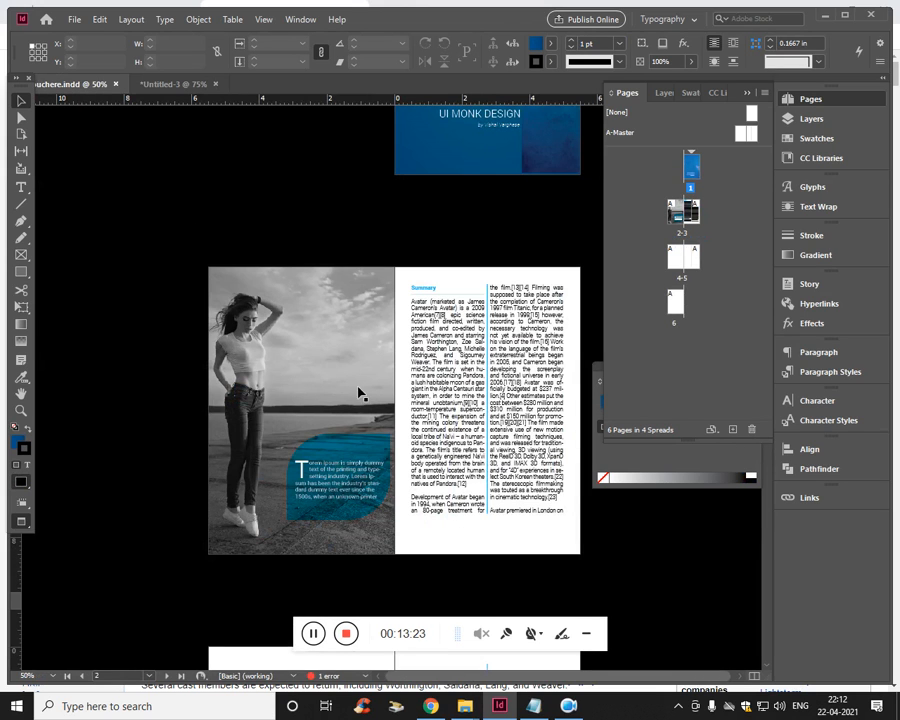
pyautogui.scroll(5, 502, 410)
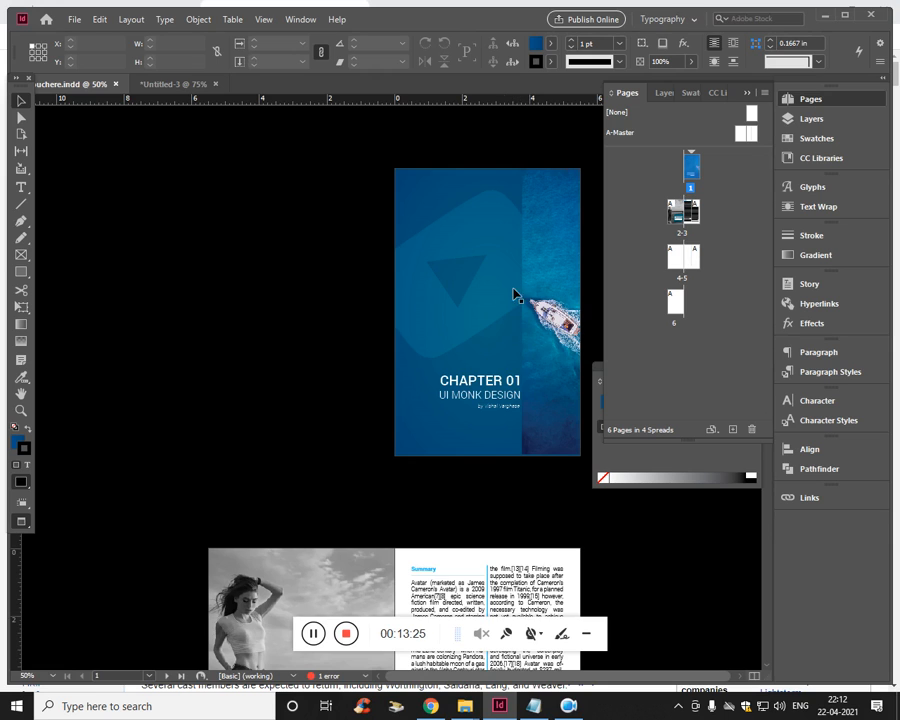
pyautogui.scroll(-5, 371, 327)
pyautogui.scroll(-5, 400, 360)
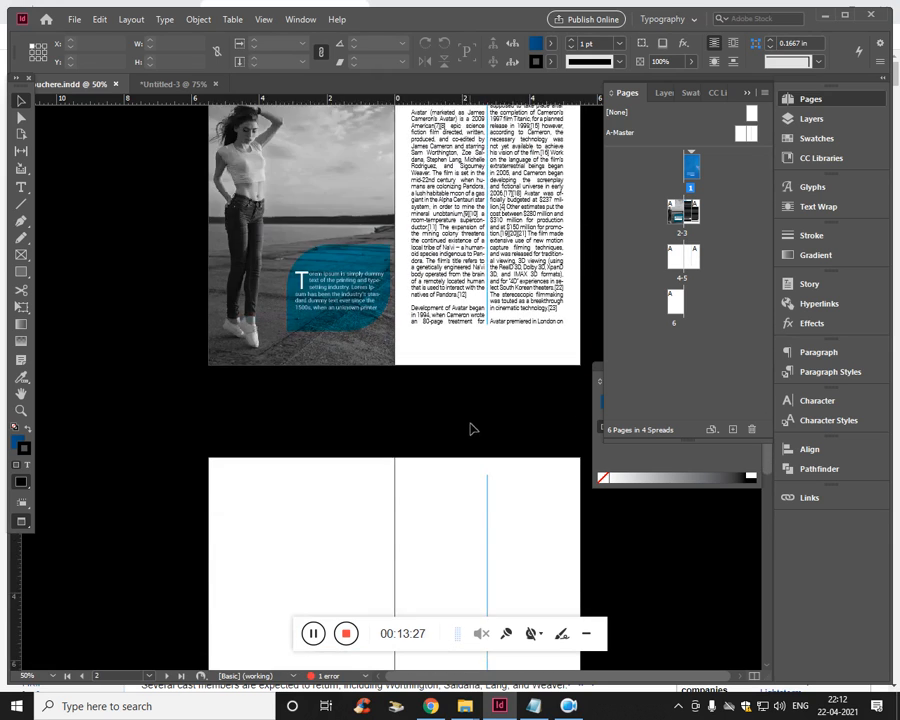
pyautogui.scroll(-1, 473, 428)
pyautogui.scroll(3, 474, 428)
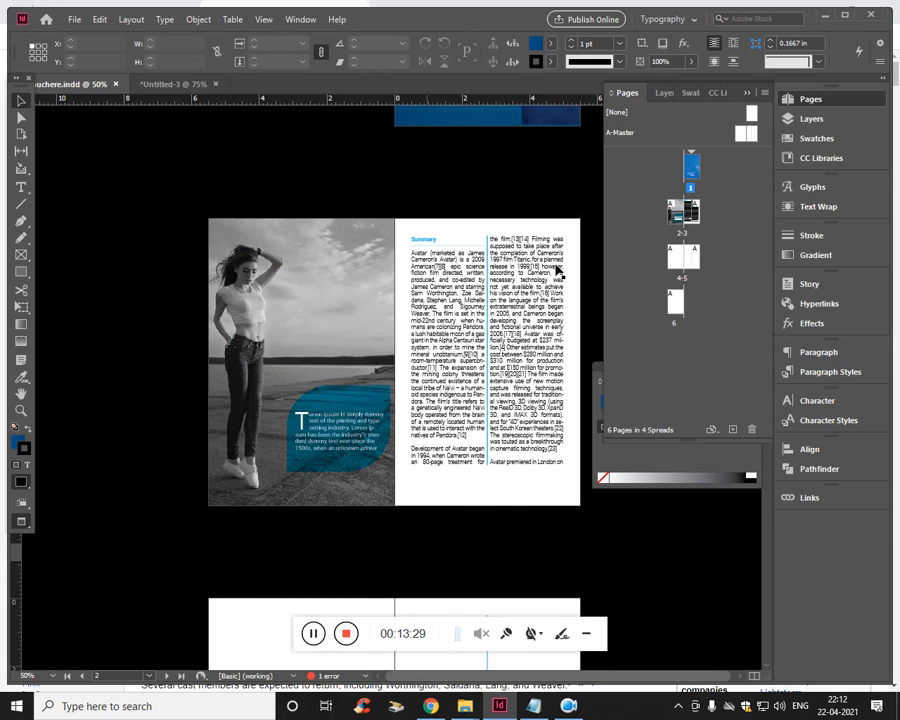